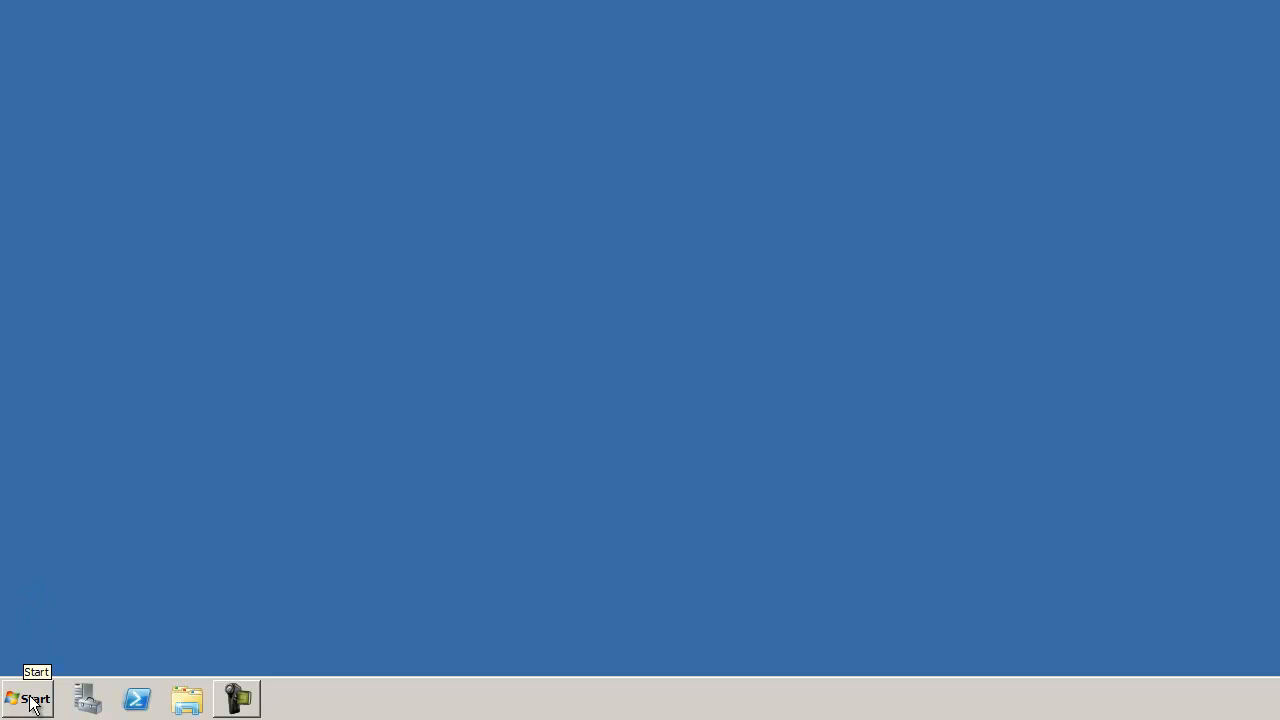
Step: Launch Server Manager from the taskbar and show the Roles summary
click(86, 699)
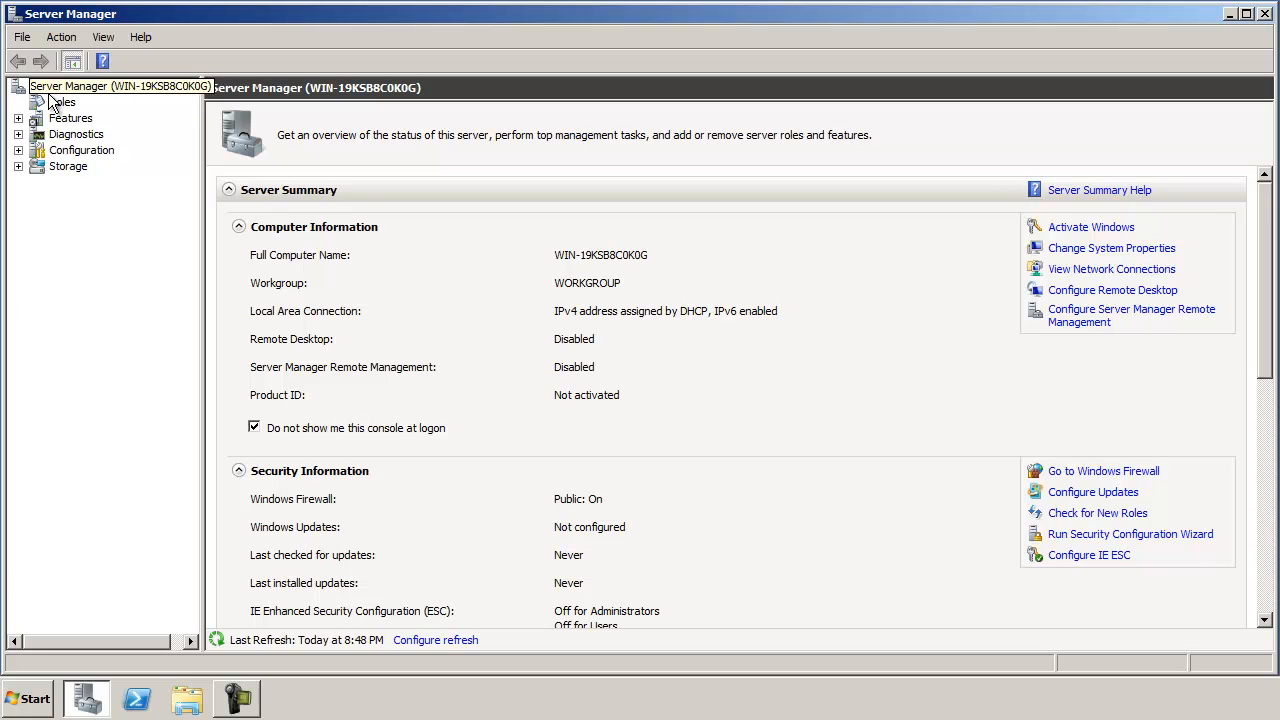
click(57, 103)
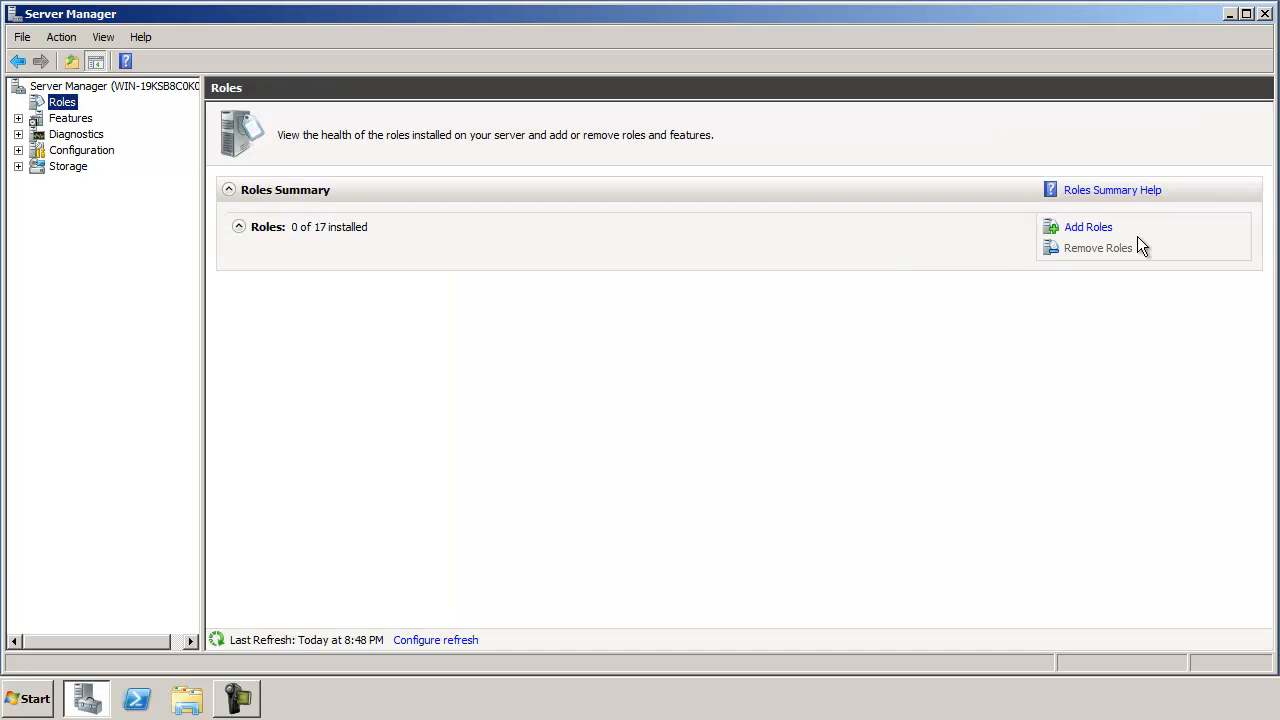
Step: In Add Roles, select Hyper-V and Remote Desktop Services with Virtualization Host and RemoteFX
click(1089, 229)
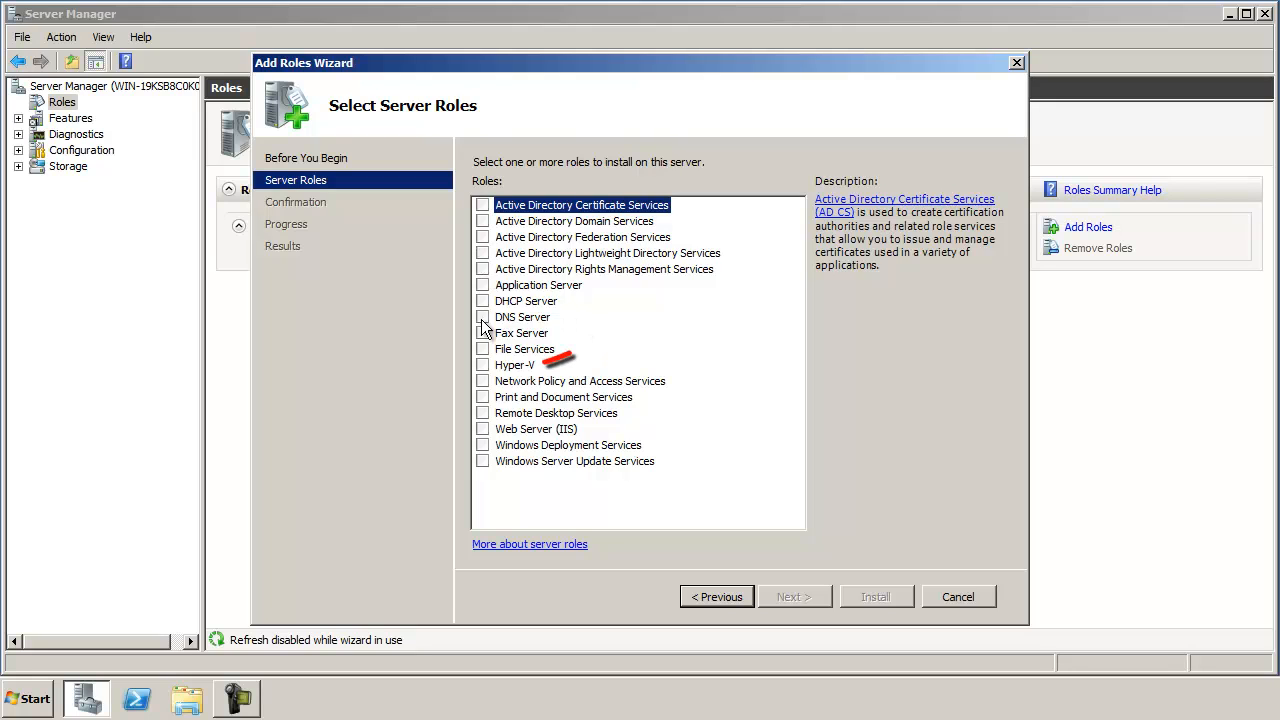
click(482, 366)
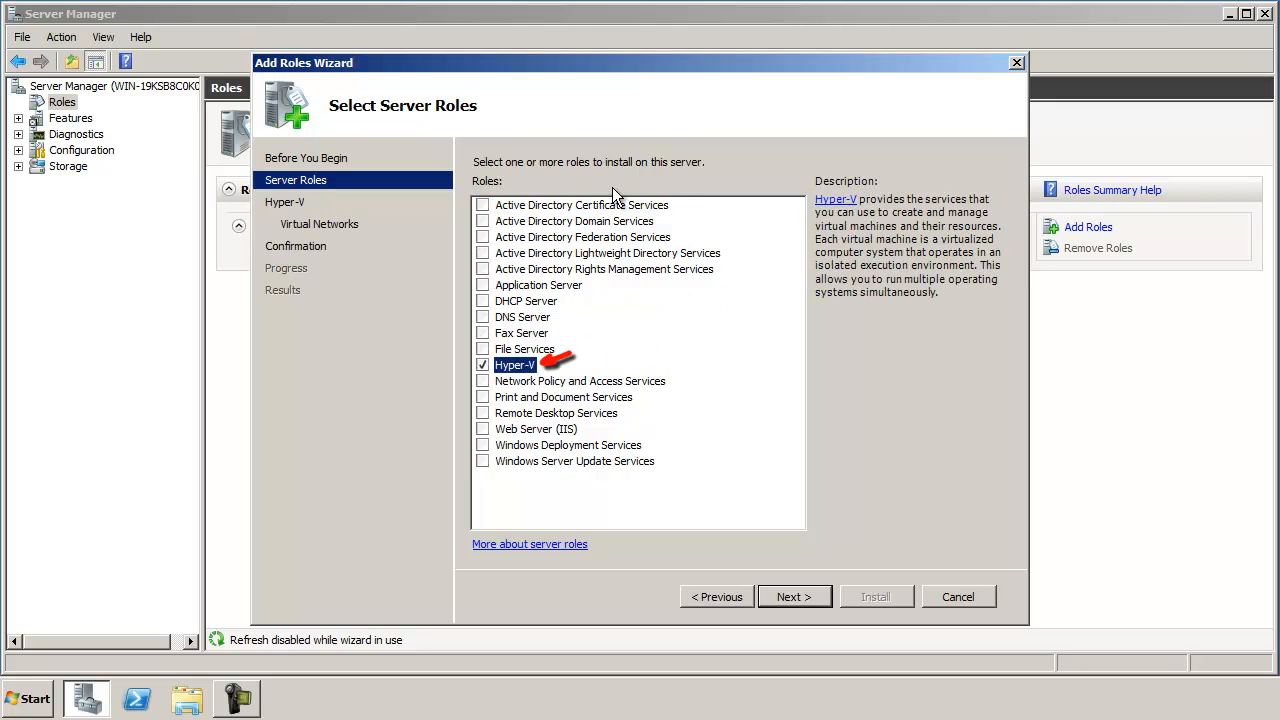
click(482, 416)
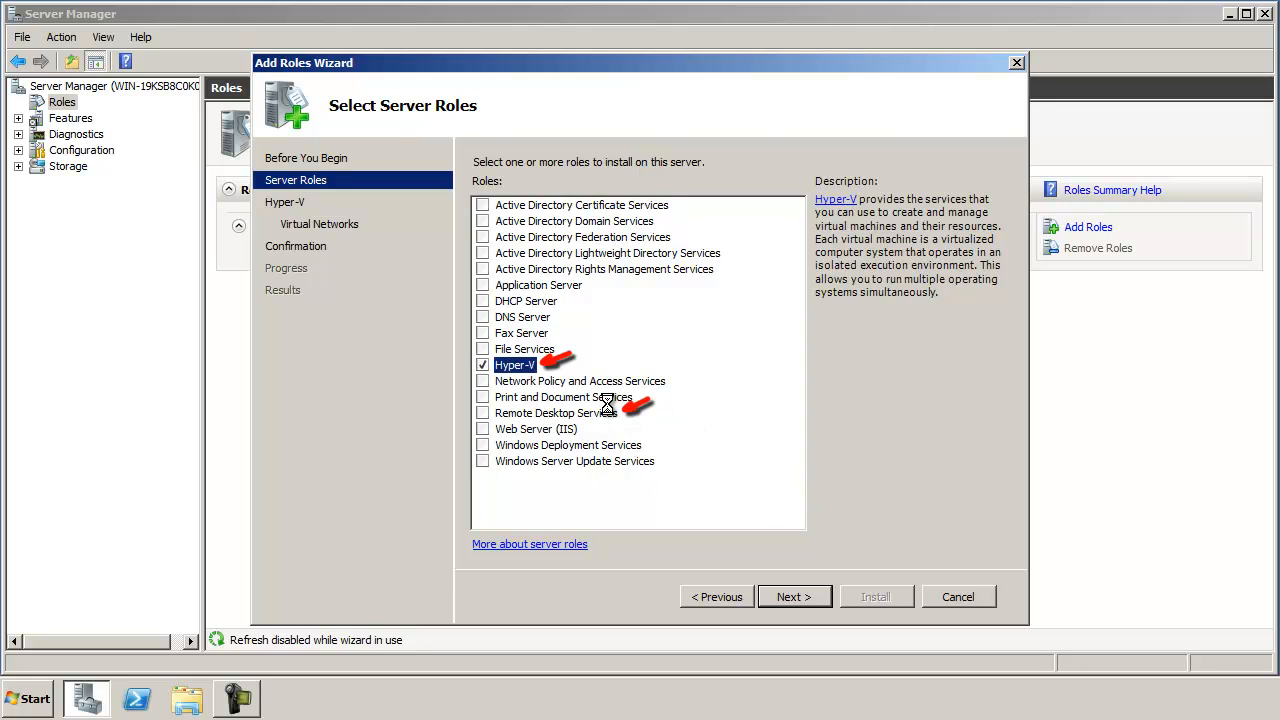
click(806, 597)
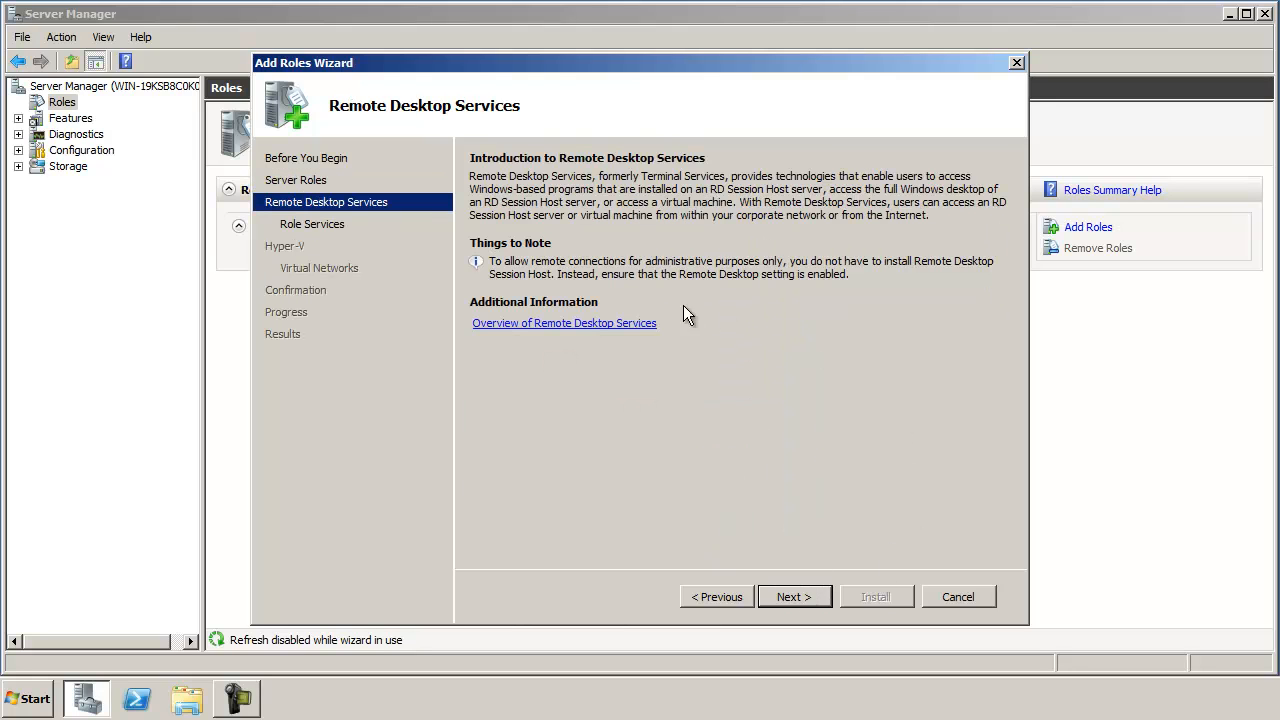
click(811, 598)
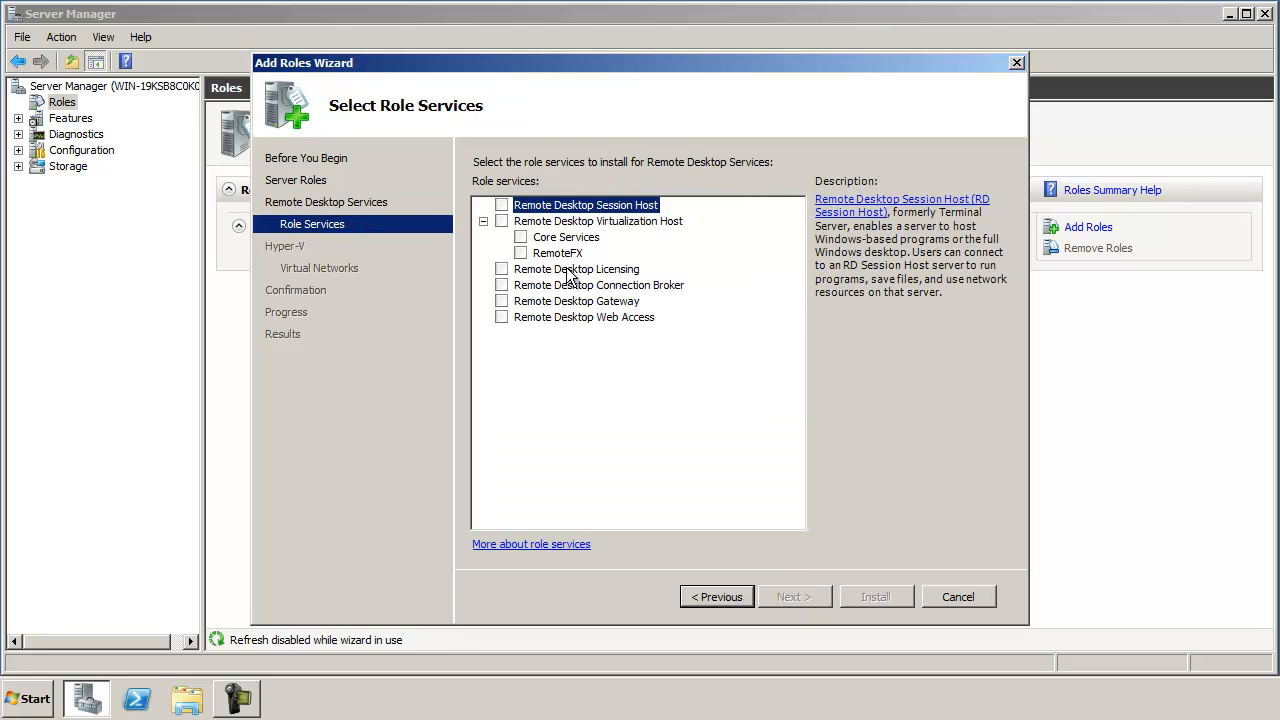
click(506, 222)
click(521, 253)
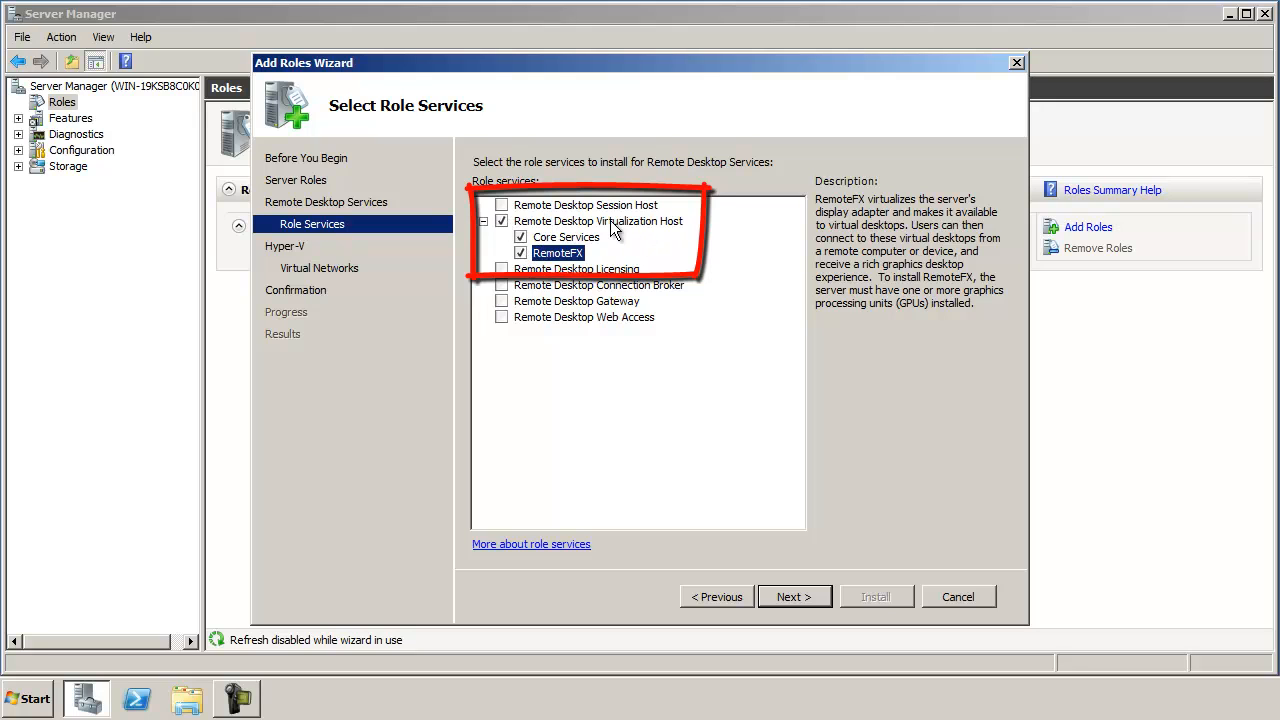
Step: Continue past the Hyper-V and virtual network pages, install the roles, and close the wizard
click(811, 598)
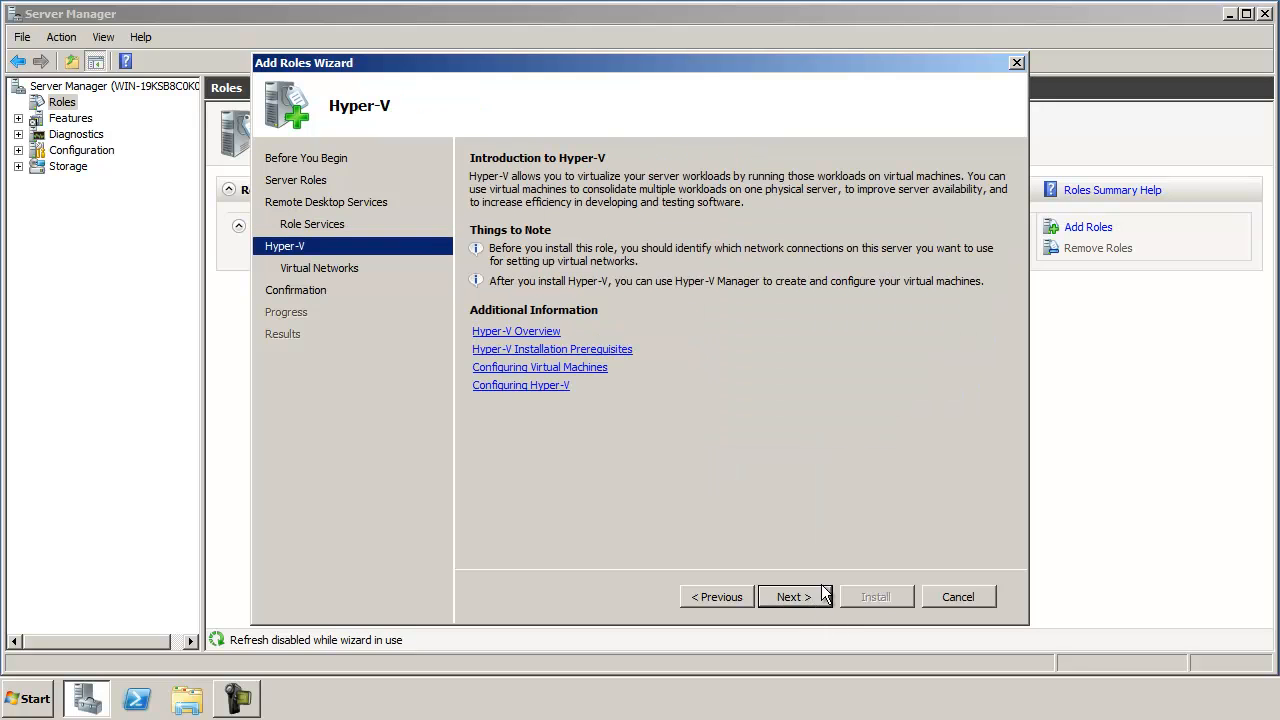
click(795, 597)
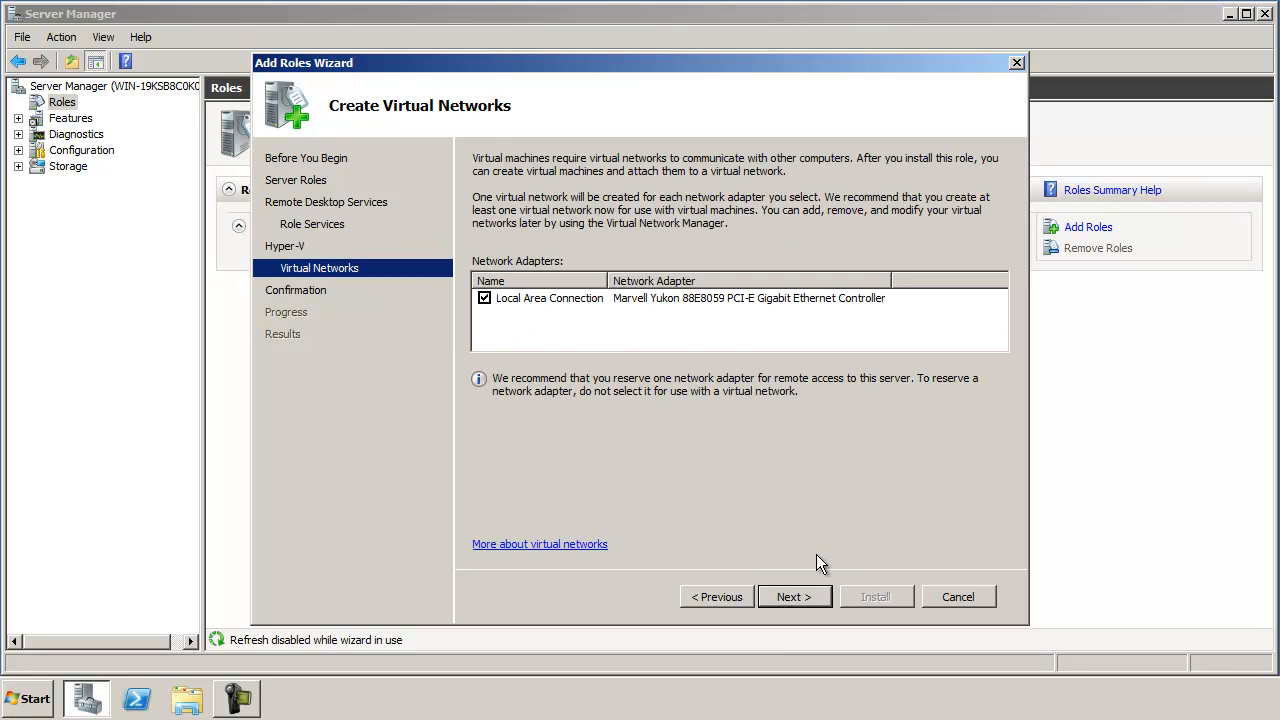
click(802, 597)
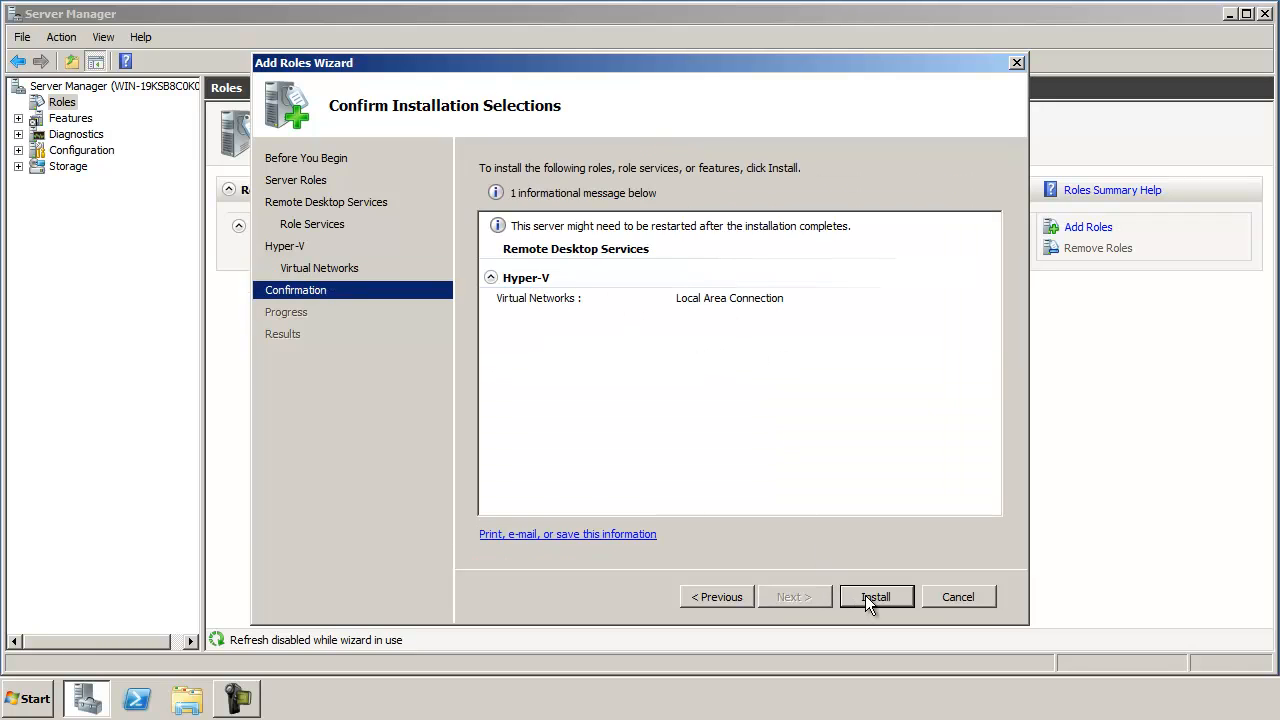
click(868, 598)
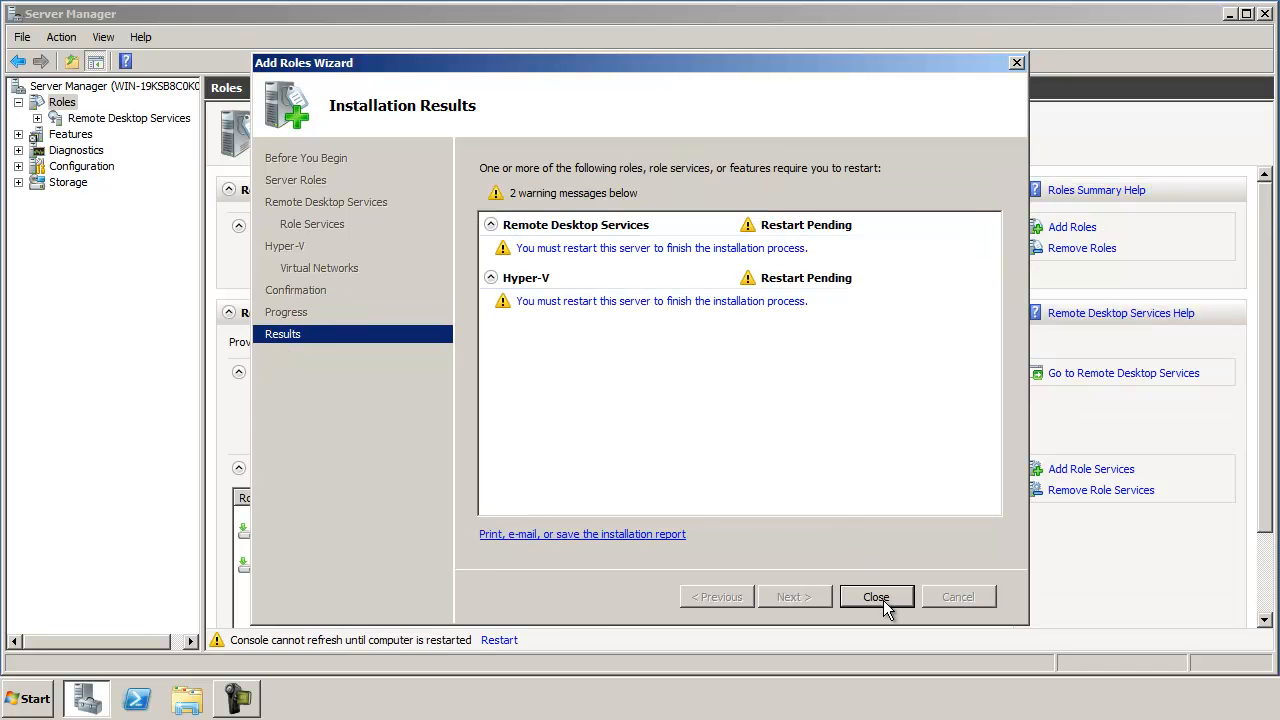
click(889, 599)
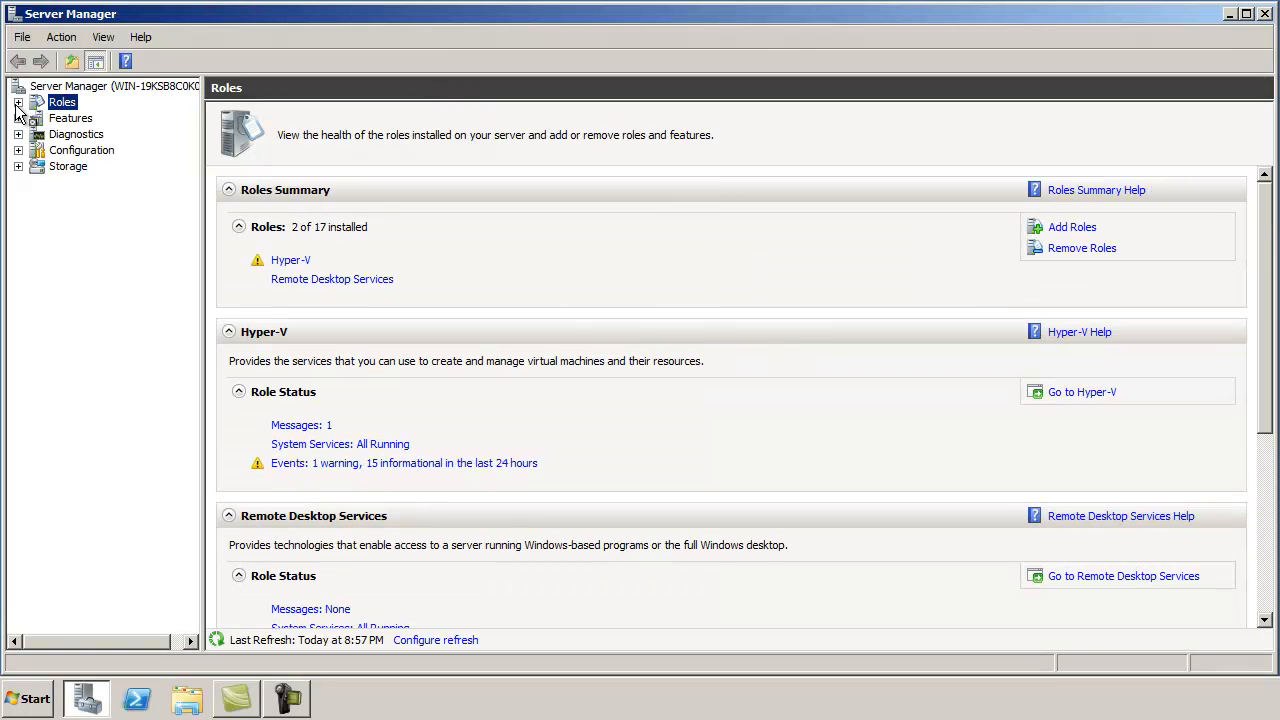
Step: Expand Roles > Hyper-V and open Hyper-V Manager for the local server
click(18, 103)
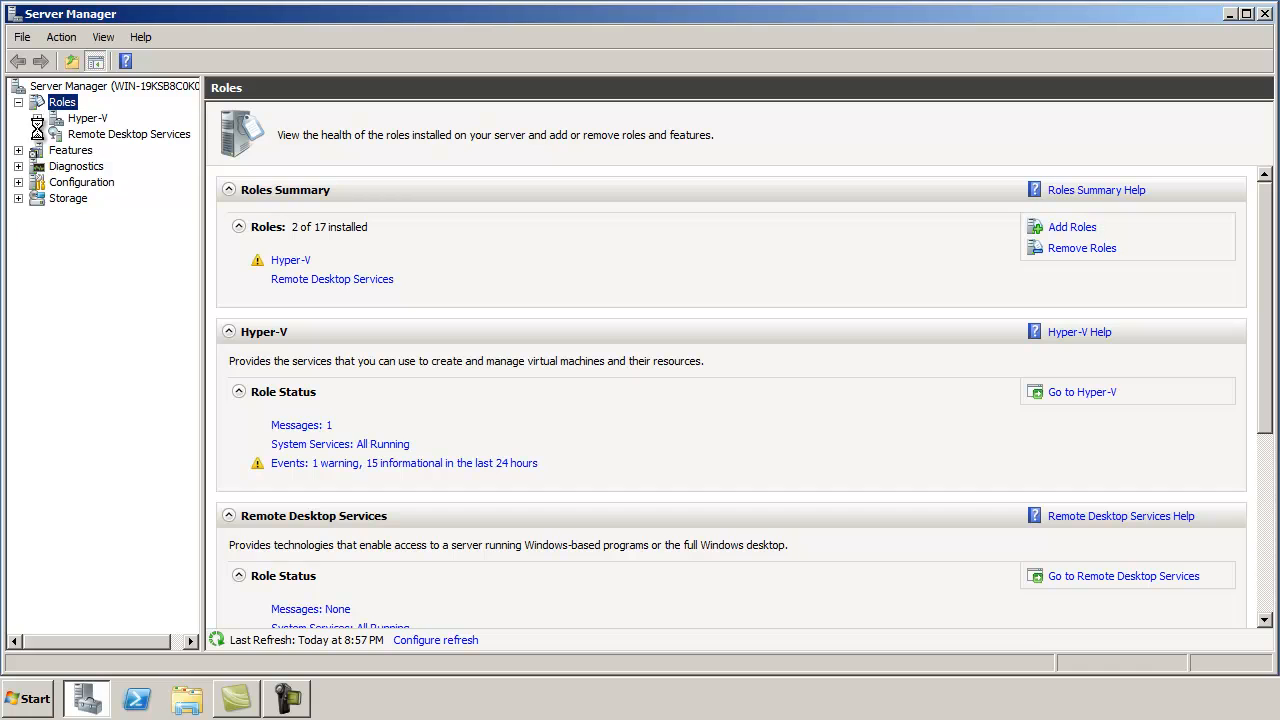
click(37, 119)
click(115, 134)
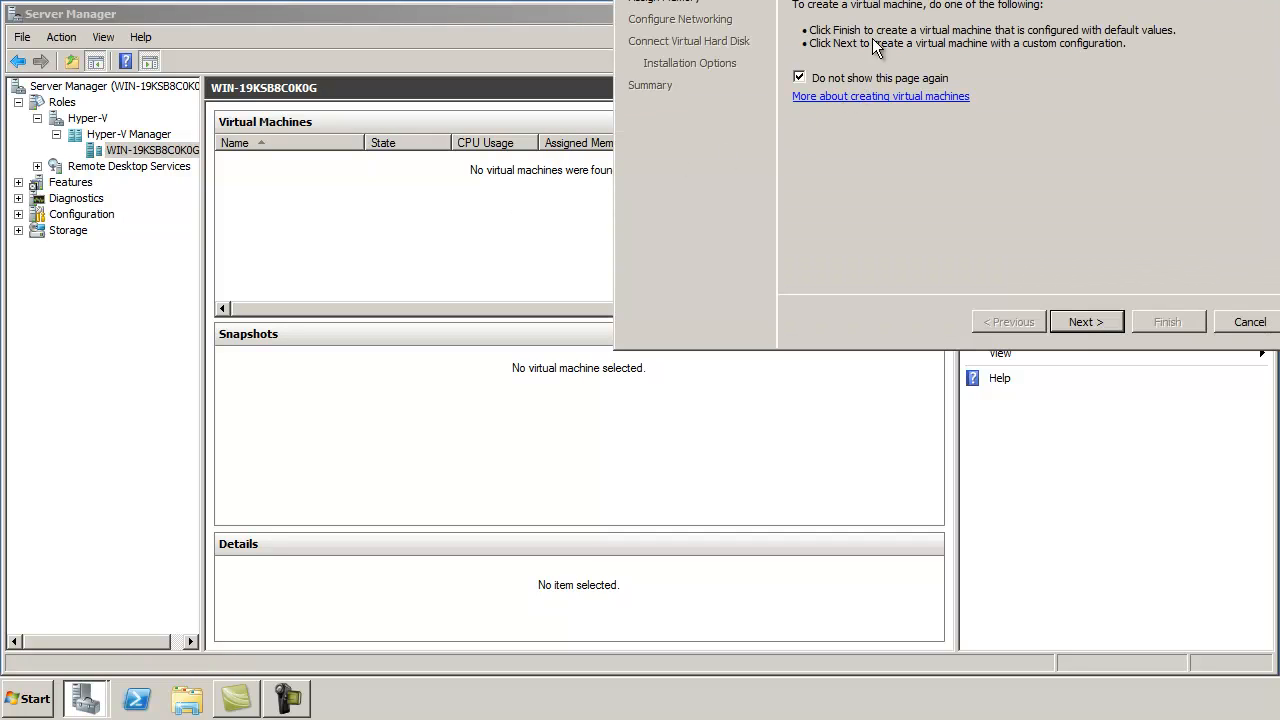
Step: Name the VM Win7, attach the Local Area Connection network, and set disk size 80
drag(797, 0, 545, 118)
click(856, 578)
text(Win7)
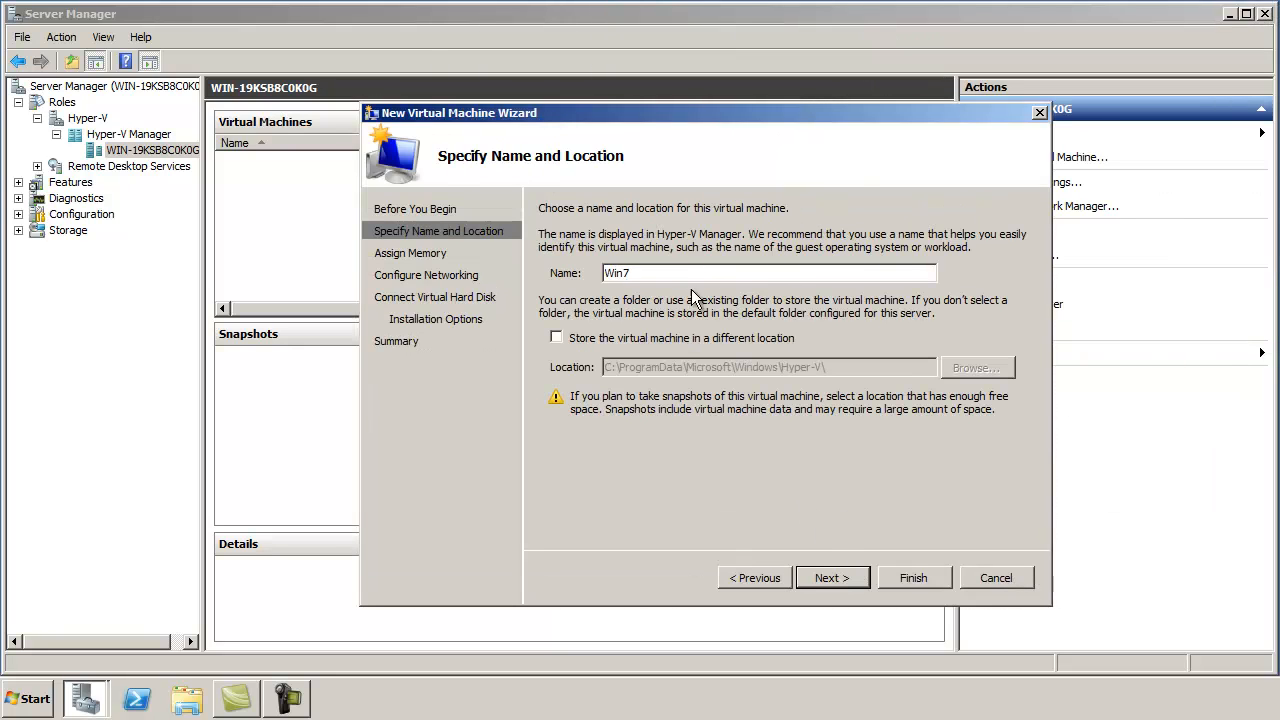
click(846, 578)
click(851, 572)
click(800, 247)
click(795, 278)
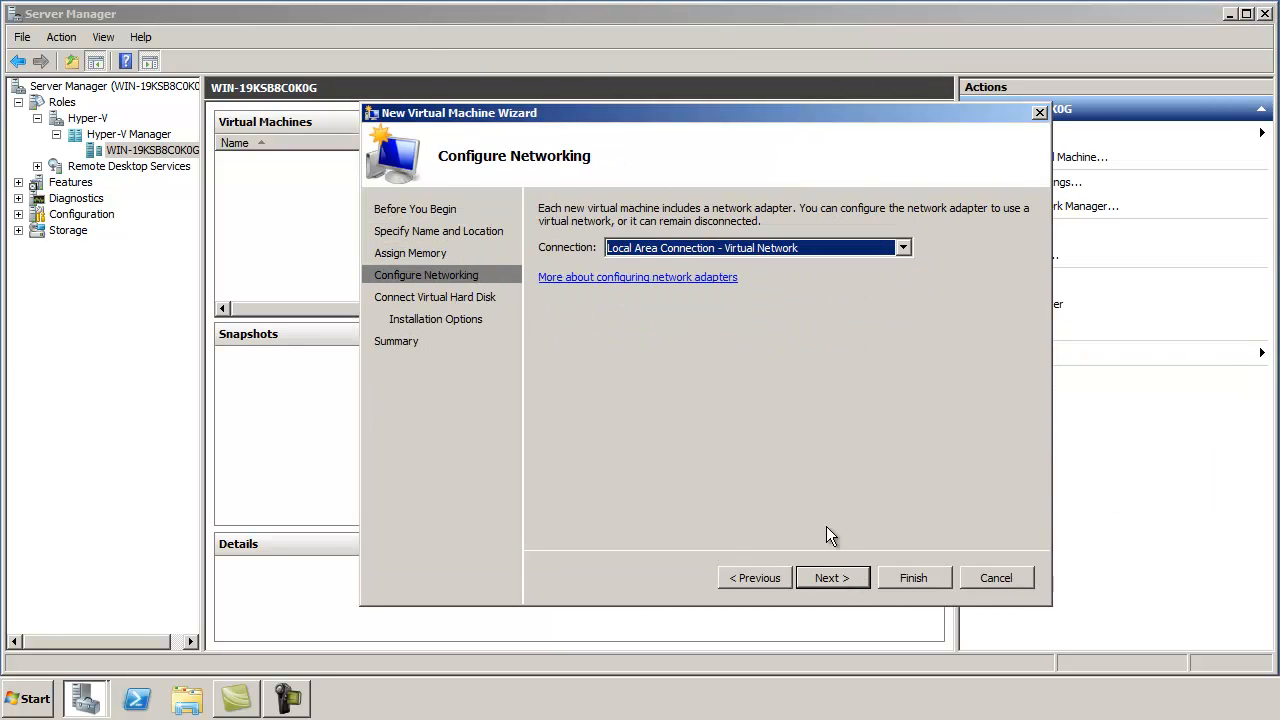
click(829, 576)
double_click(651, 336)
text(80)
click(831, 576)
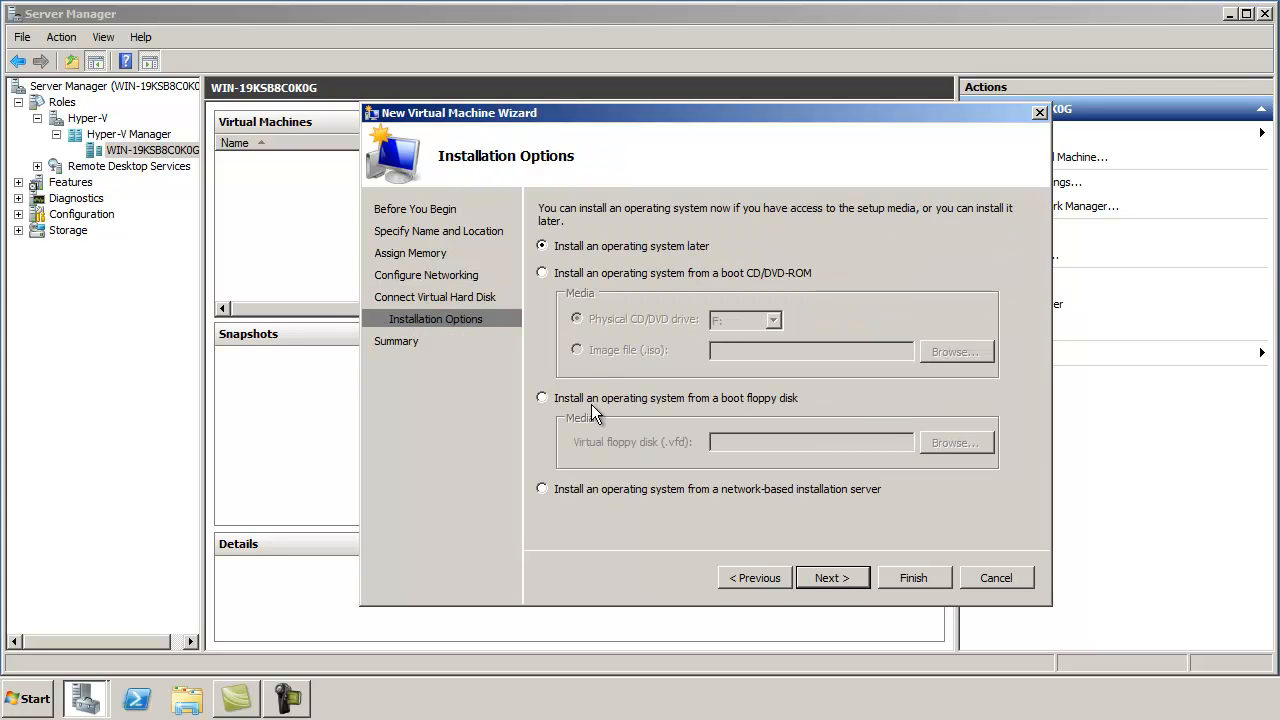
Step: Boot from the Windows 7 Enterprise SP1 ISO in D:\ISO and finish creating the VM
click(657, 276)
click(630, 350)
click(950, 352)
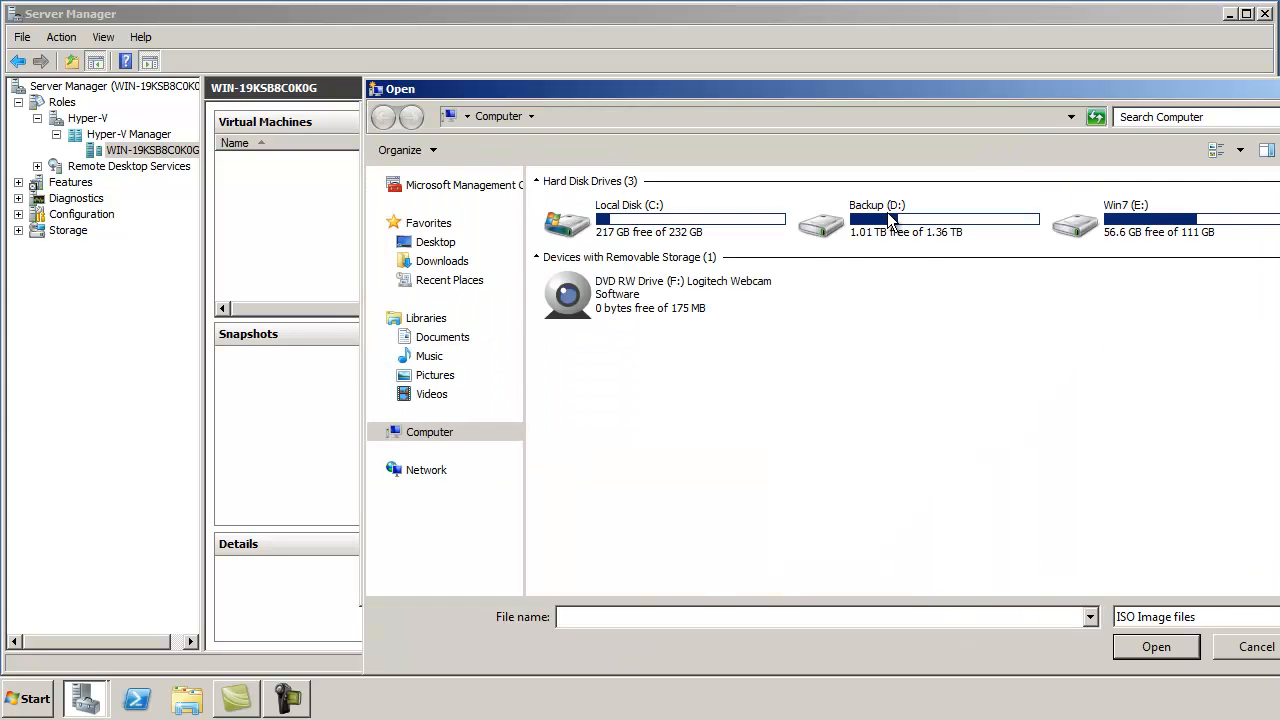
double_click(886, 214)
click(572, 271)
double_click(572, 272)
click(620, 206)
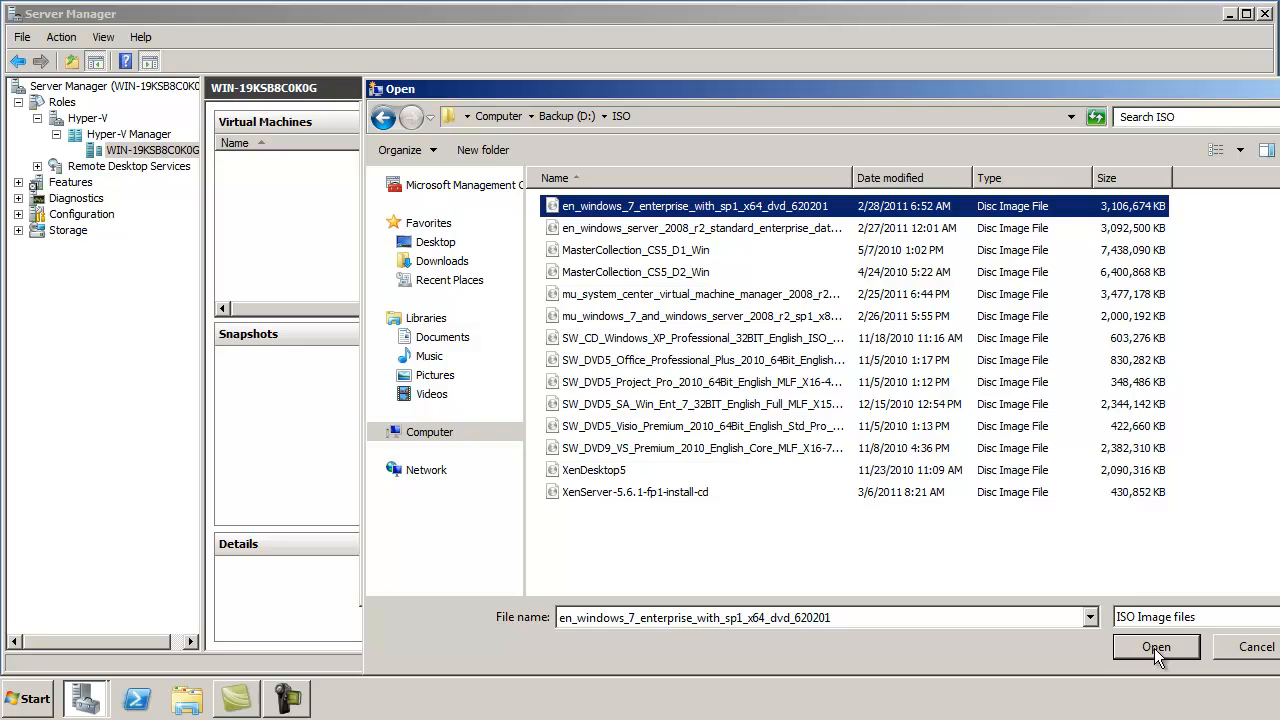
click(1155, 647)
click(831, 577)
click(913, 577)
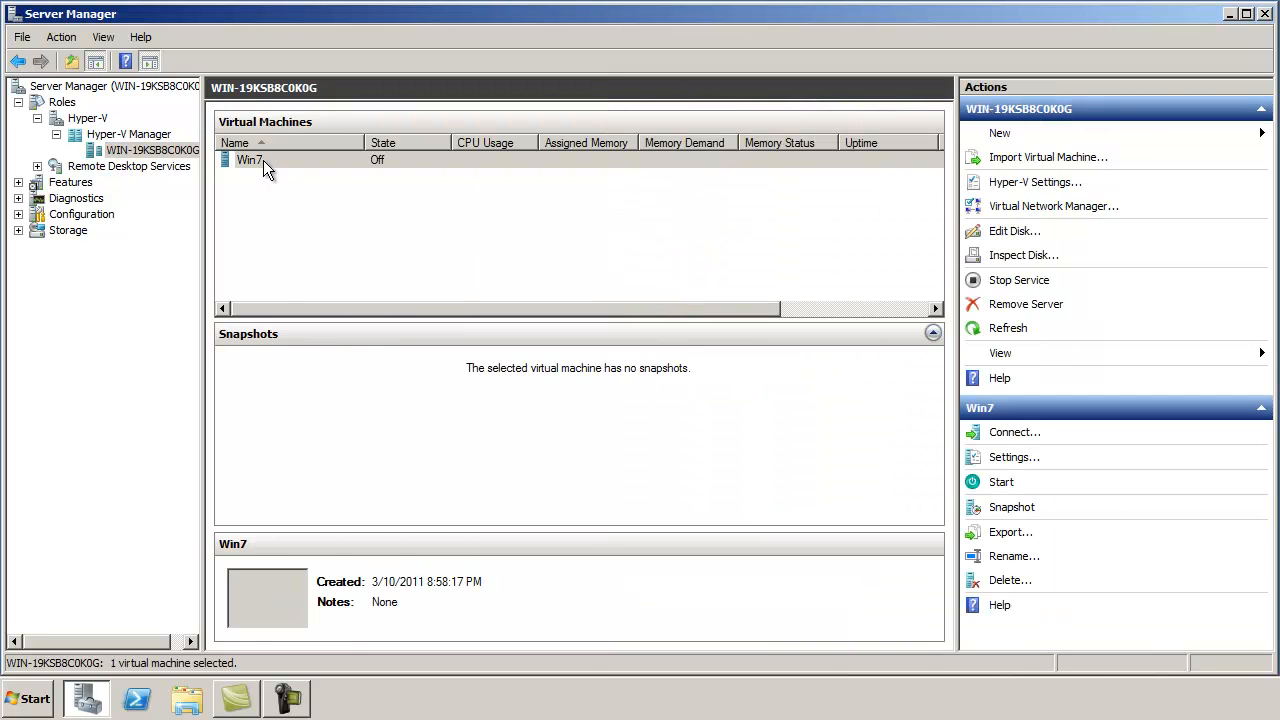
Step: Start the Win7 VM, connect to its console, and move the connection window into view
right_click(263, 160)
click(296, 222)
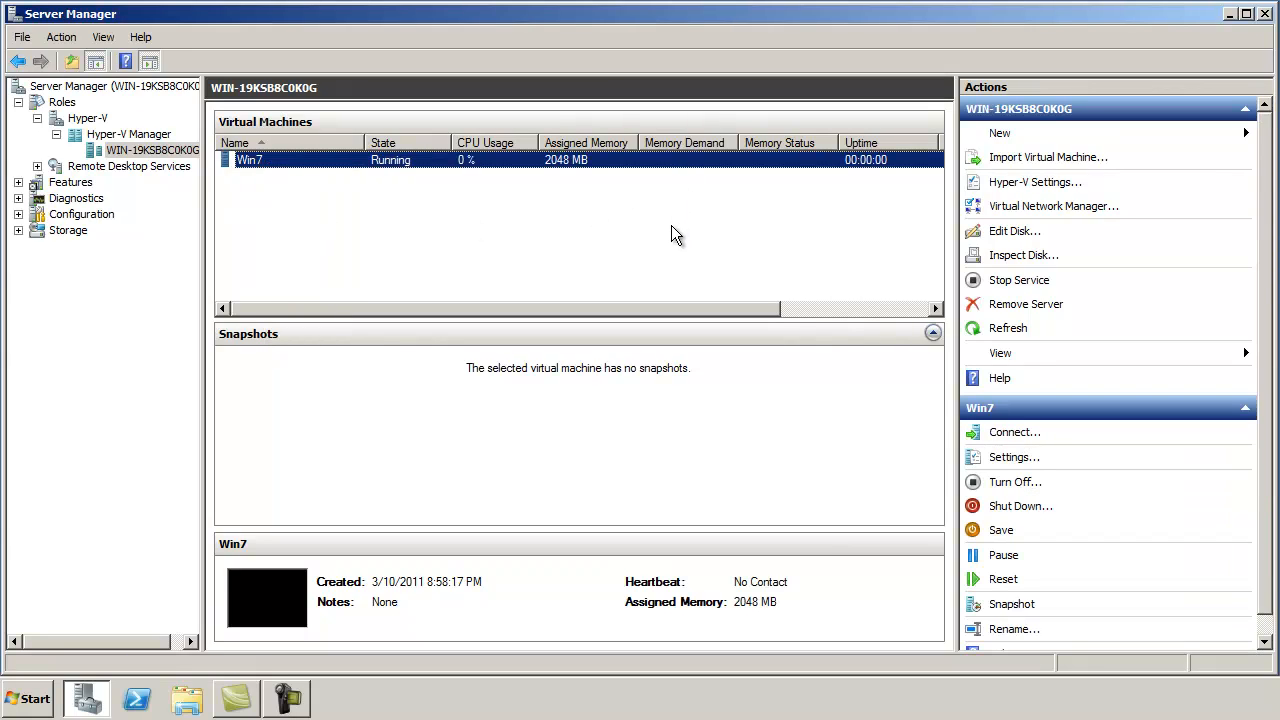
right_click(270, 157)
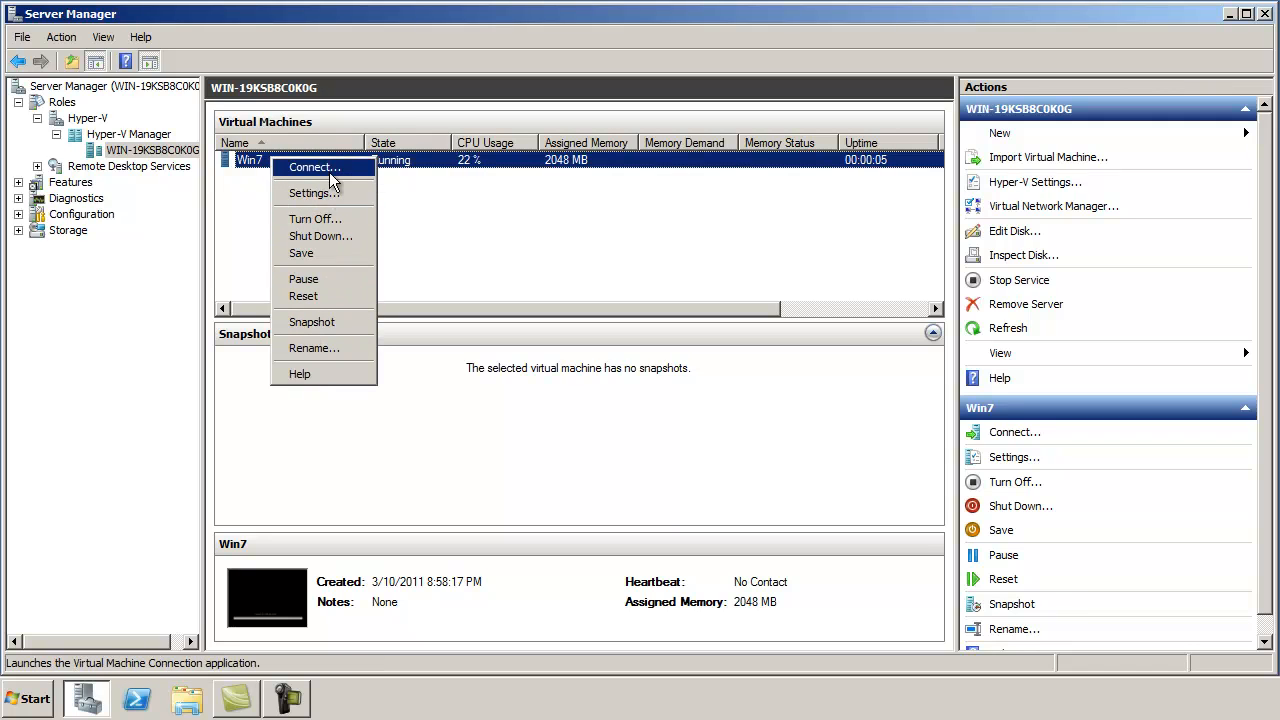
click(329, 172)
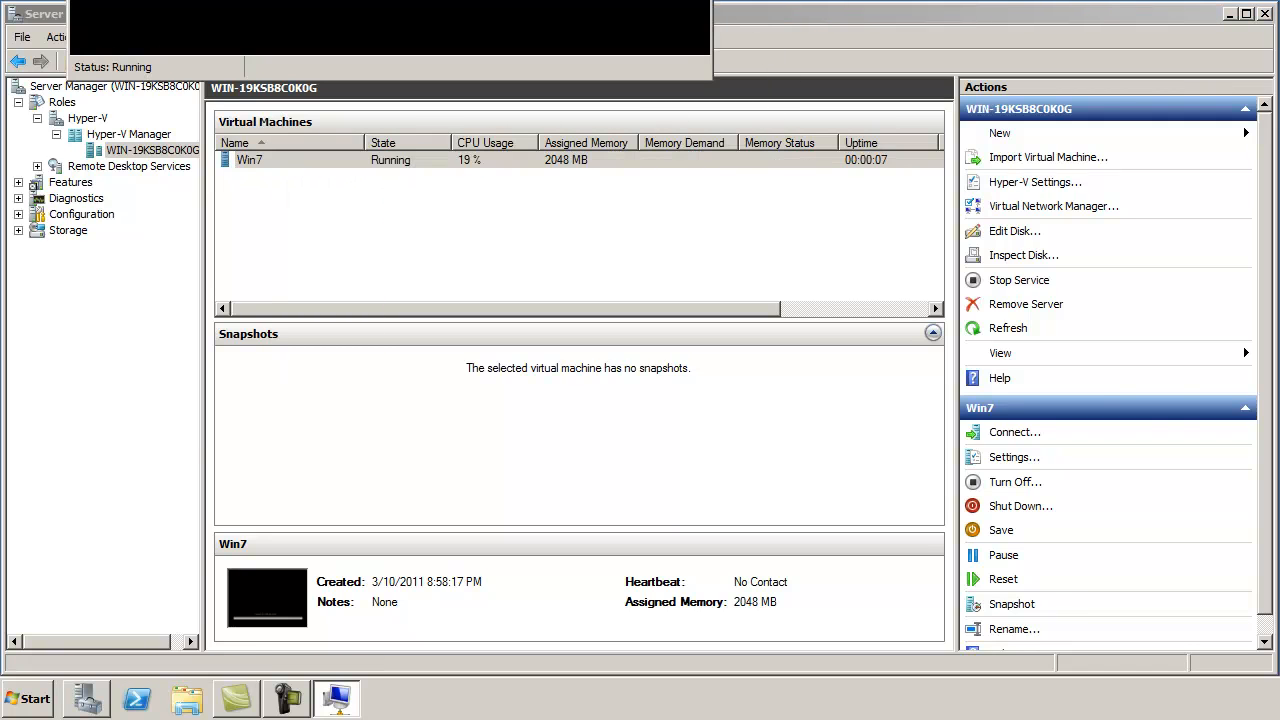
drag(550, 0, 661, 18)
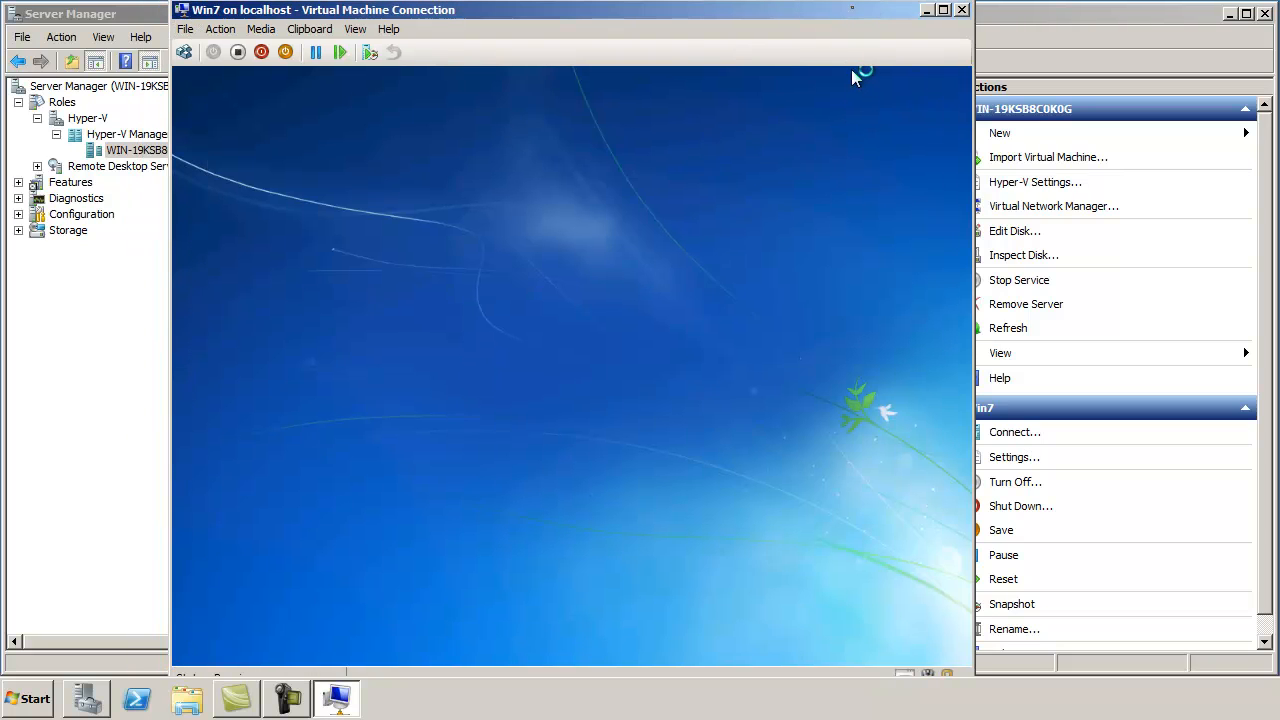
Step: Accept the language settings and install Windows 7 on the chosen disk
click(829, 565)
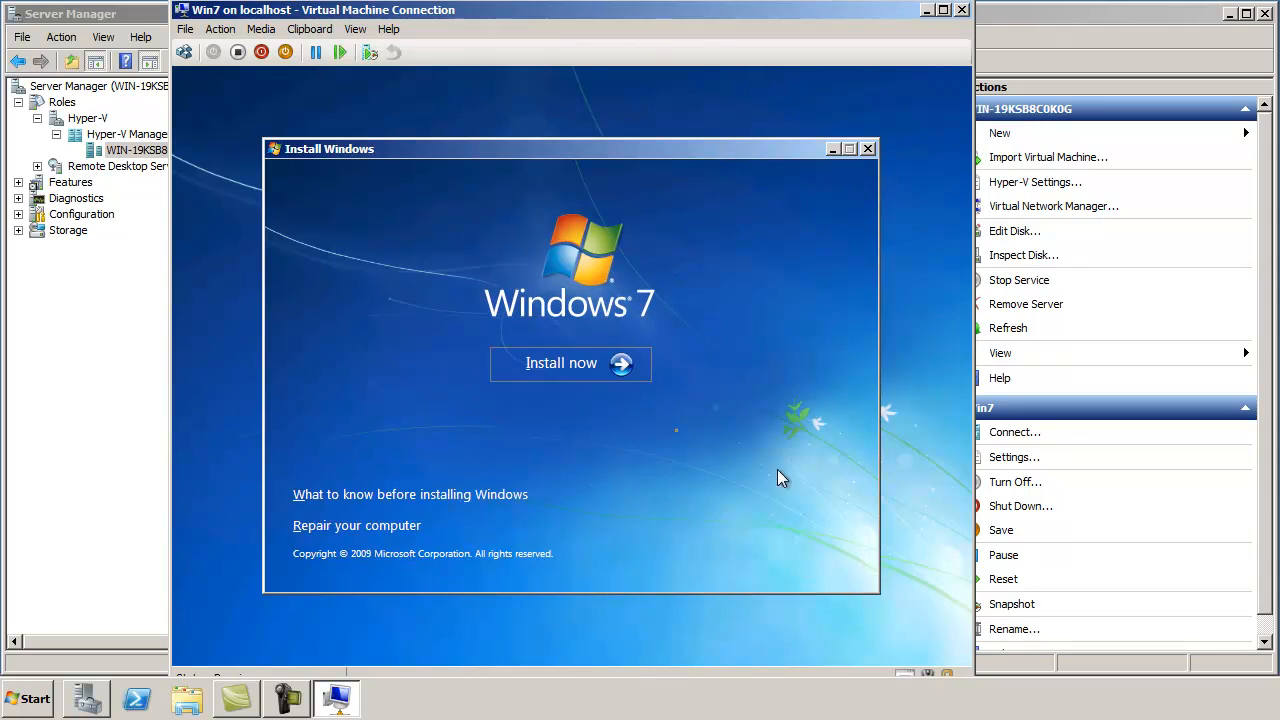
click(561, 368)
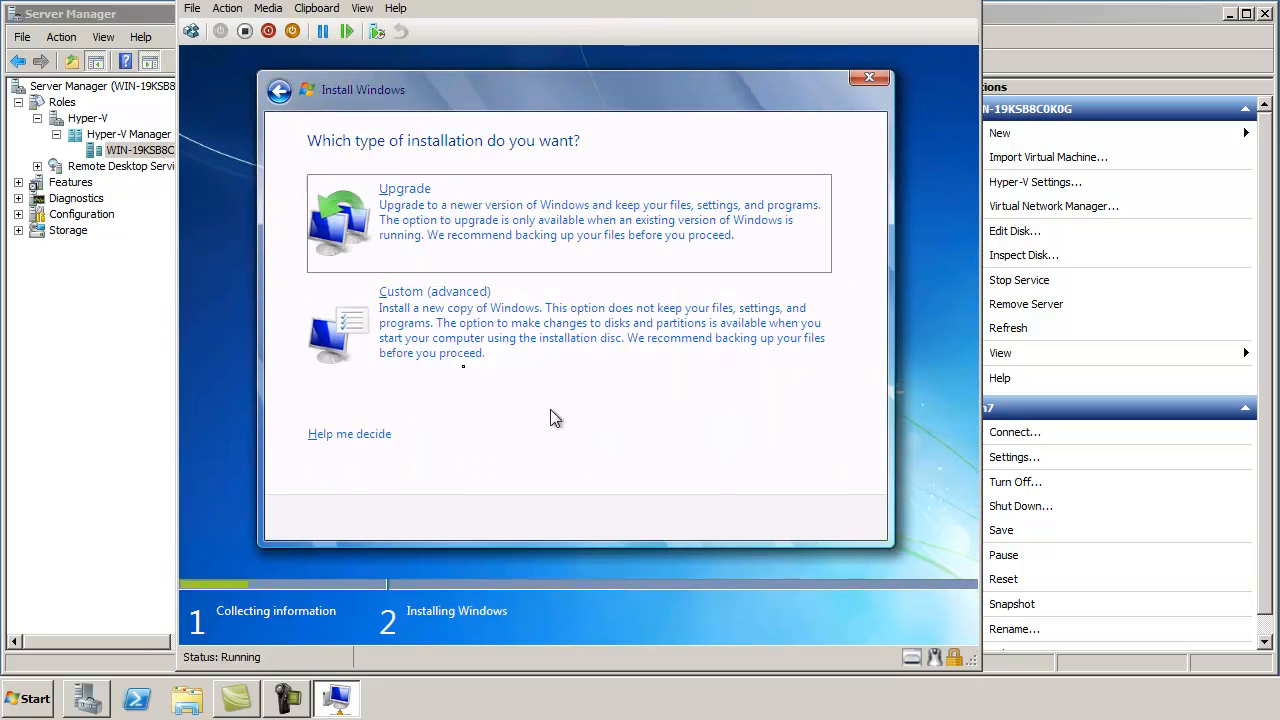
click(529, 331)
click(834, 517)
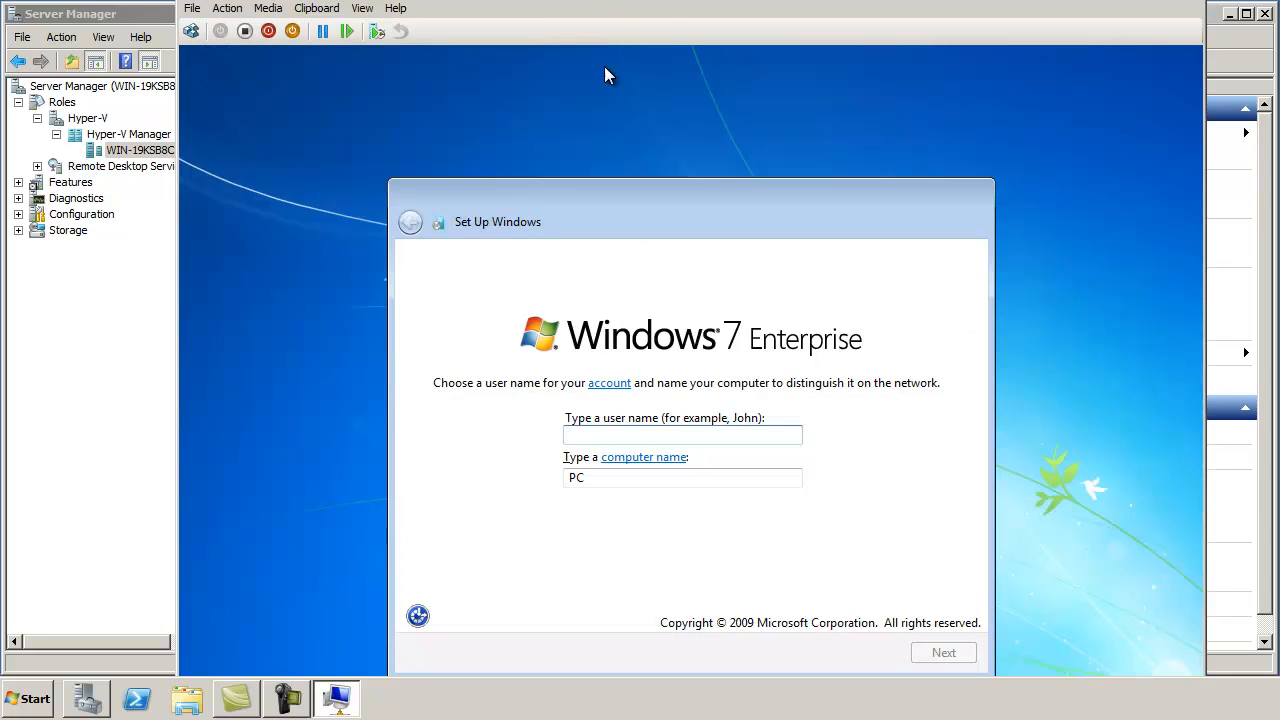
Step: Create user RFX with no password, accept update and time settings, and choose Work network
text(RFX)
key(Return)
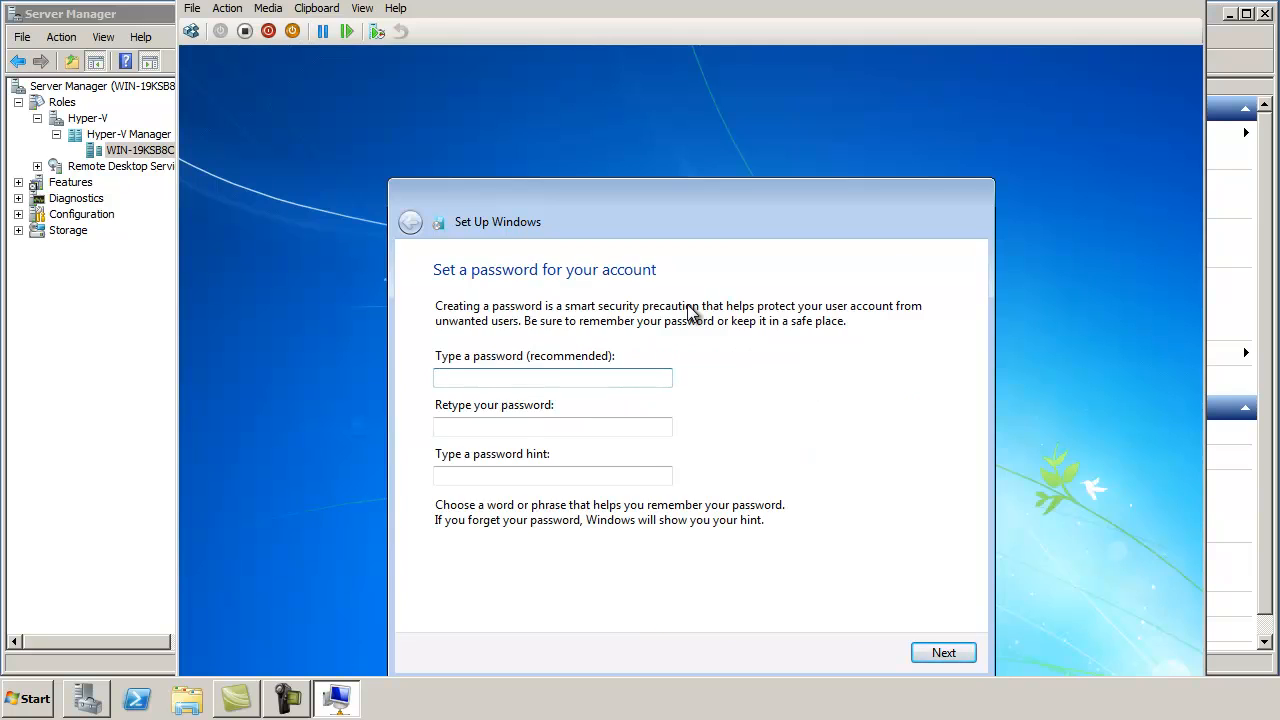
key(Return)
key(Return)
key(Return)
key(Up)
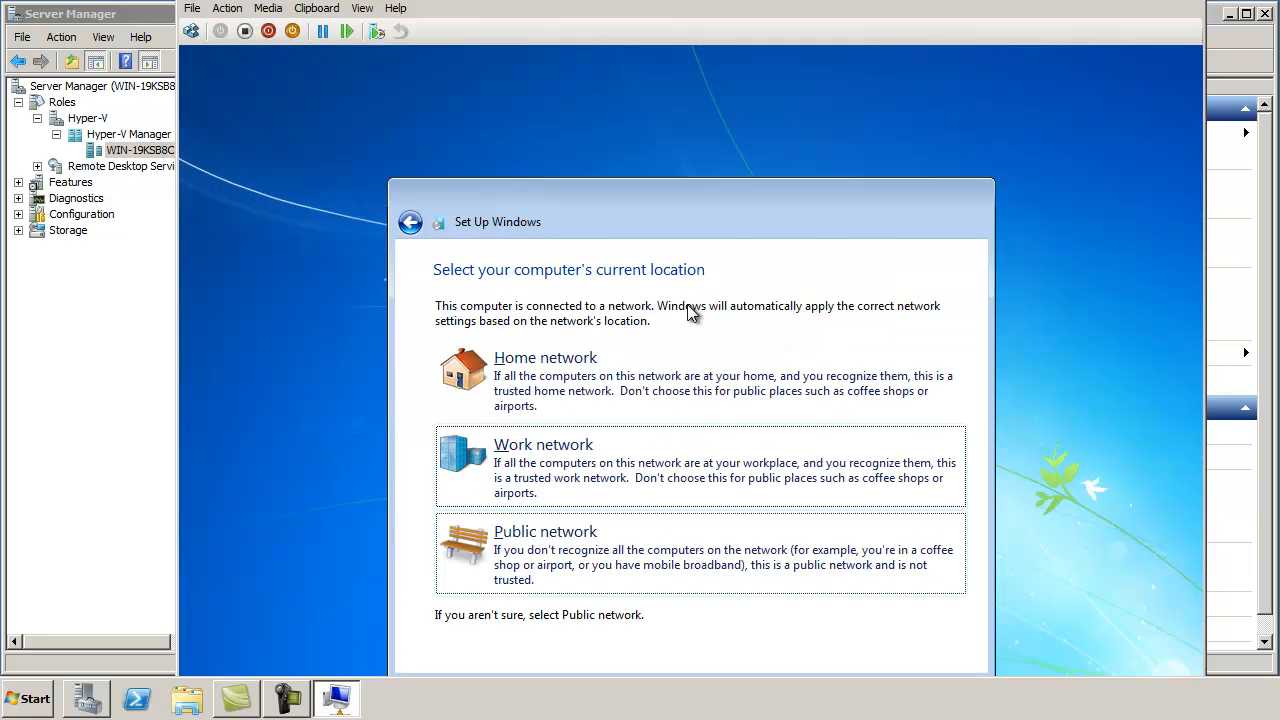
key(Return)
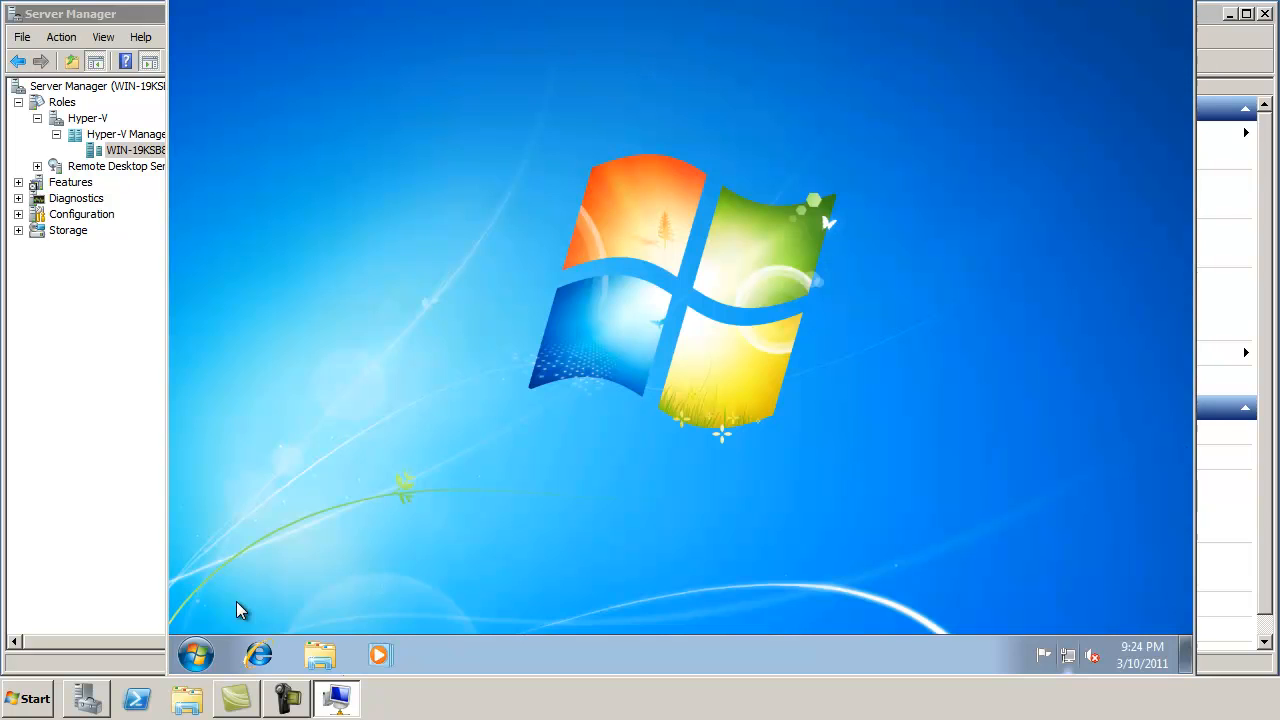
Step: Allow Remote Desktop connections with Network Level Authentication in the VM's System properties
click(196, 654)
right_click(474, 404)
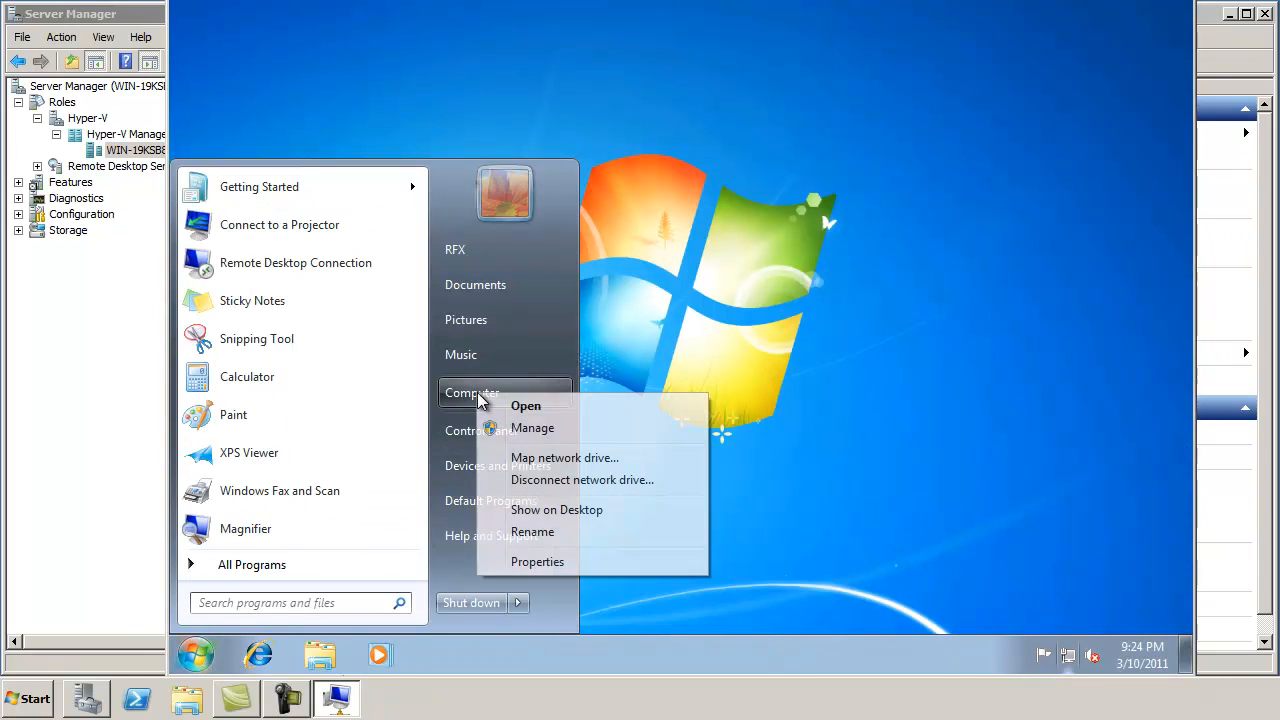
click(530, 562)
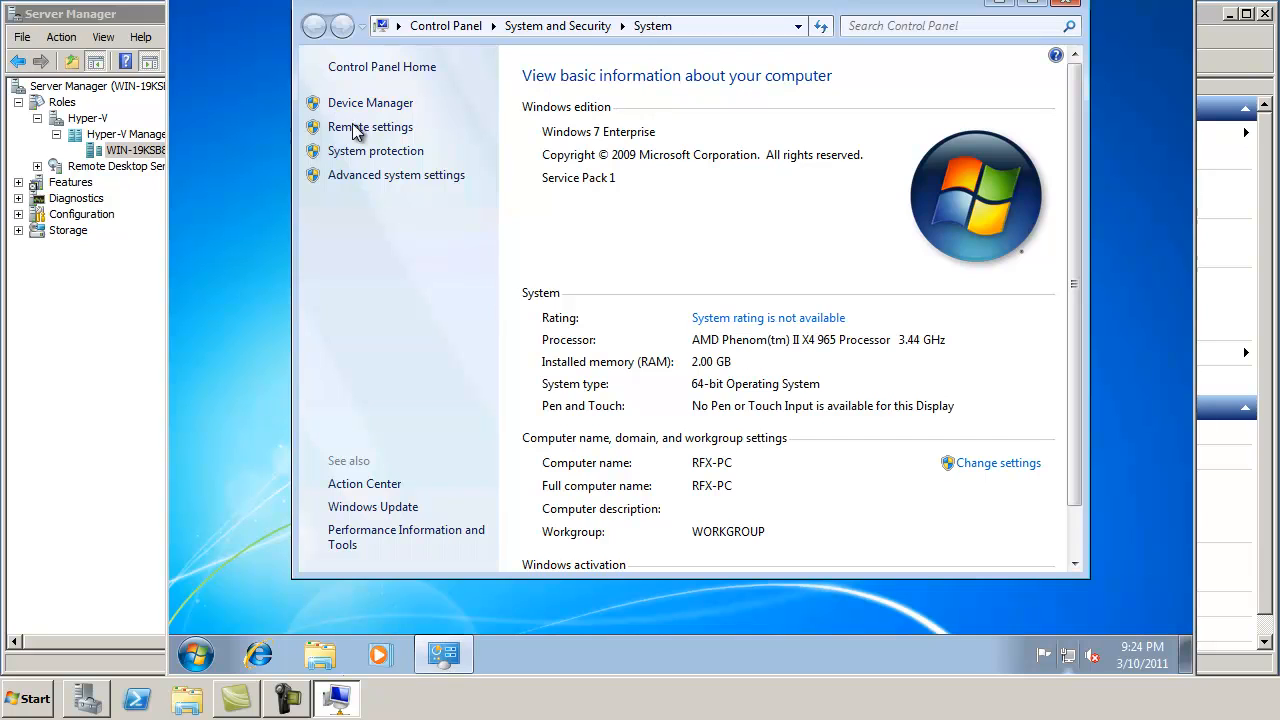
click(360, 128)
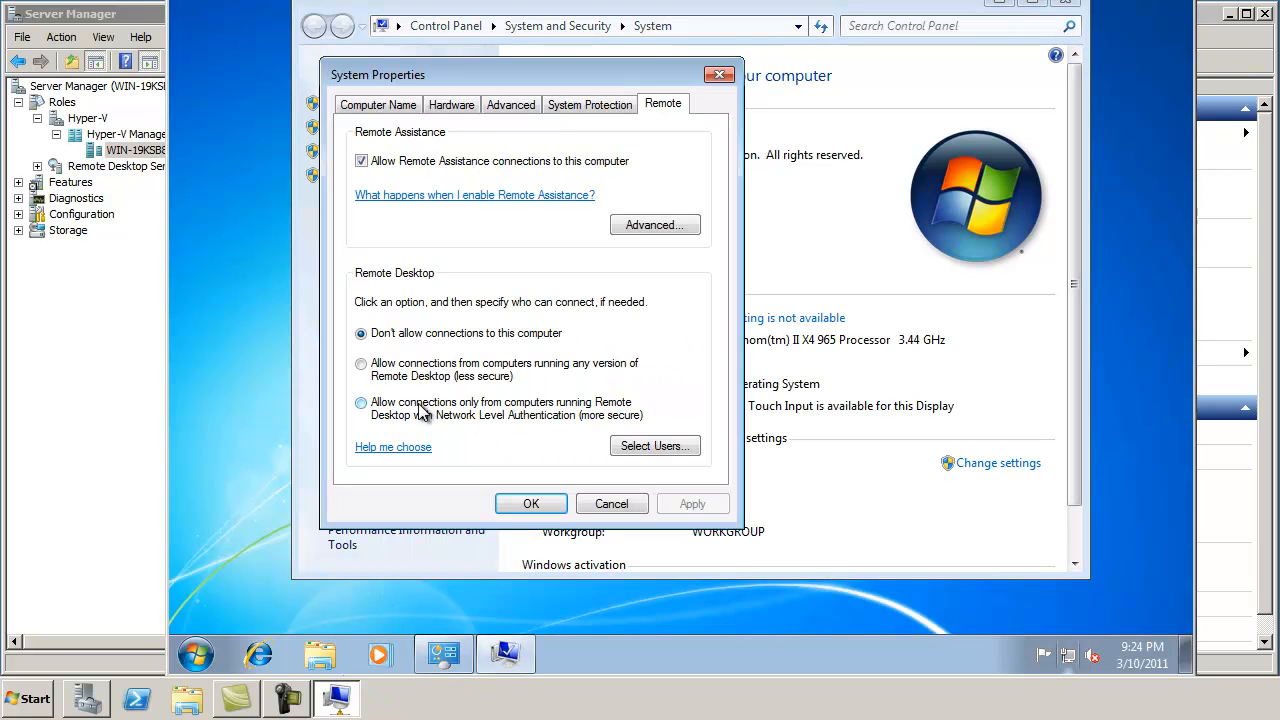
click(420, 408)
click(530, 503)
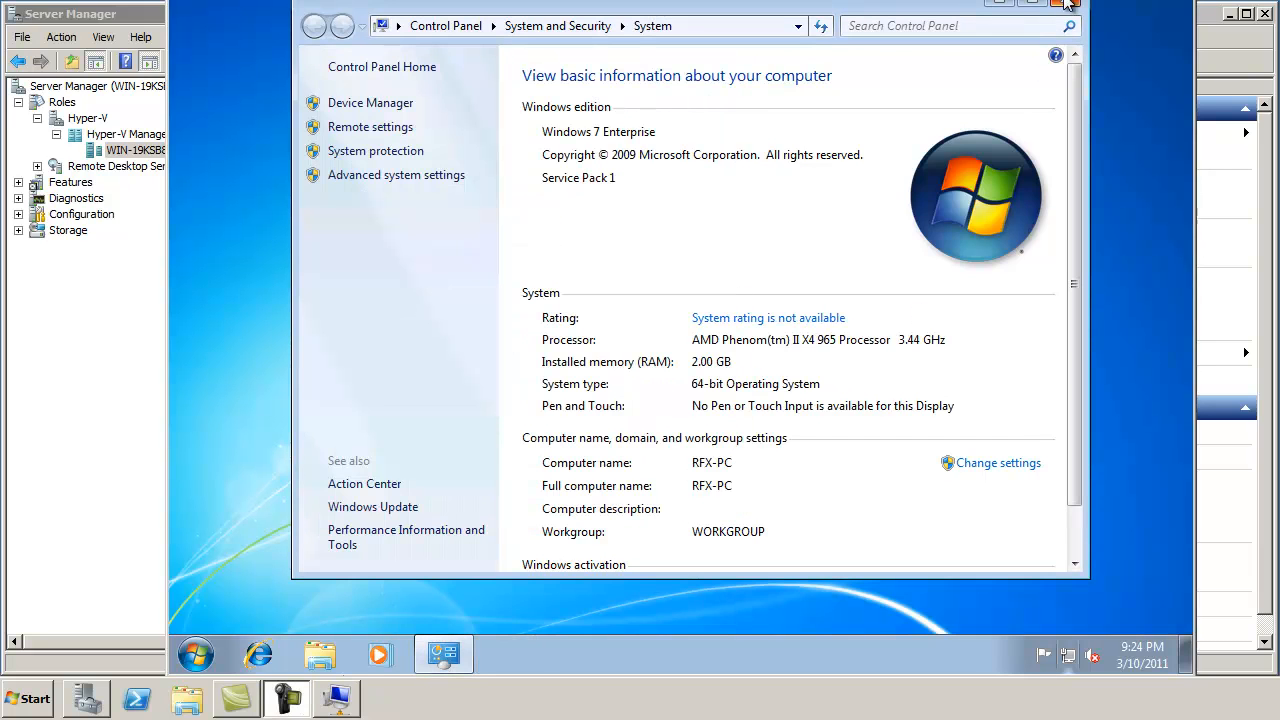
click(1066, 5)
Step: Turn off Windows Firewall for both home/work and public networks
right_click(1073, 667)
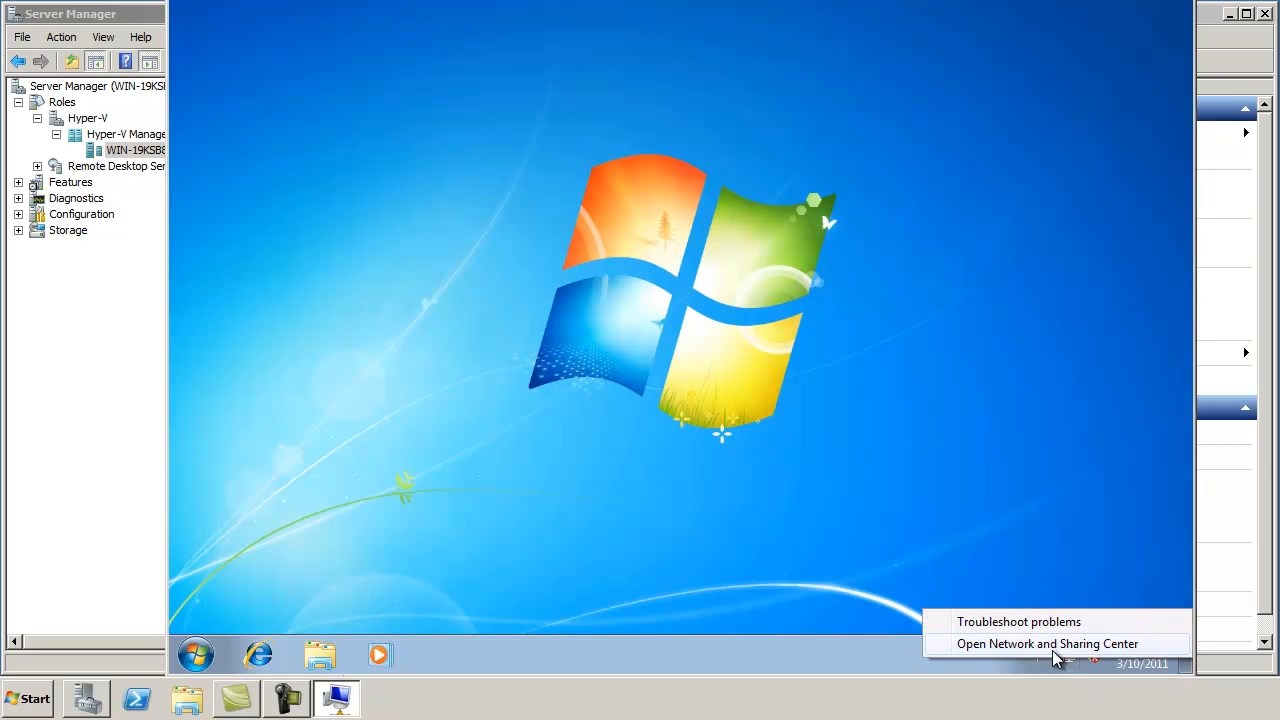
click(1055, 643)
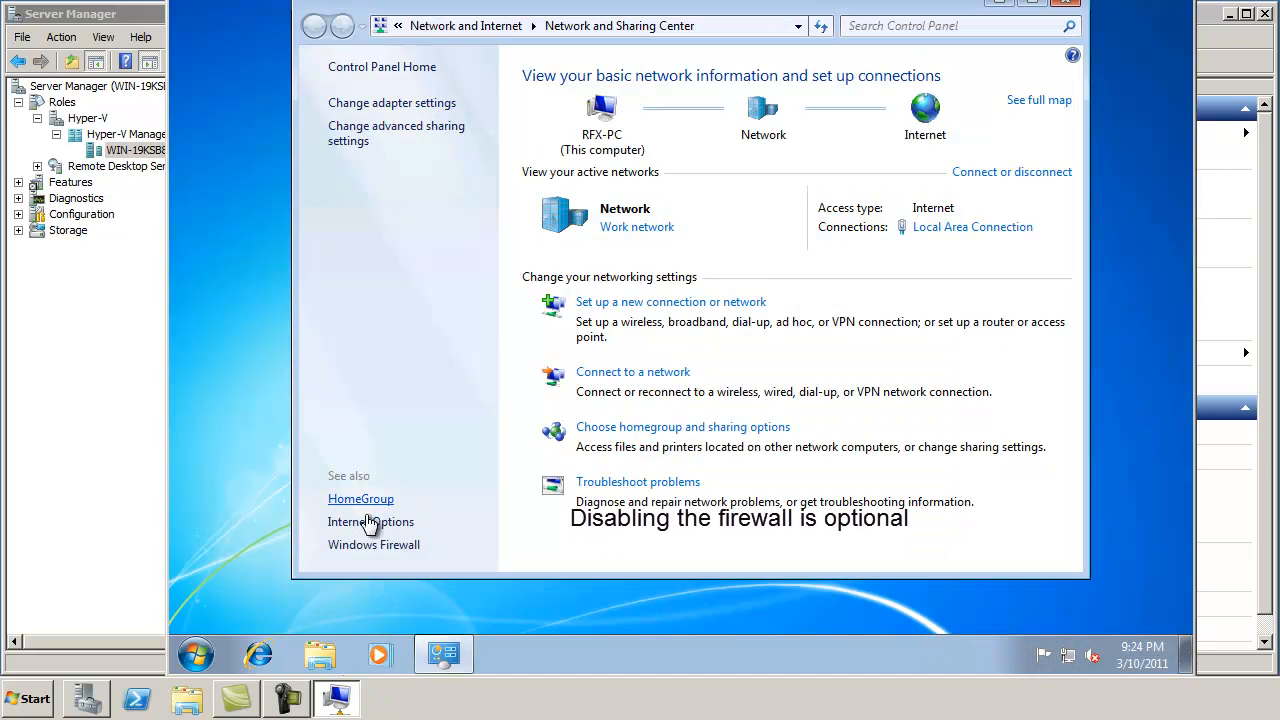
click(373, 548)
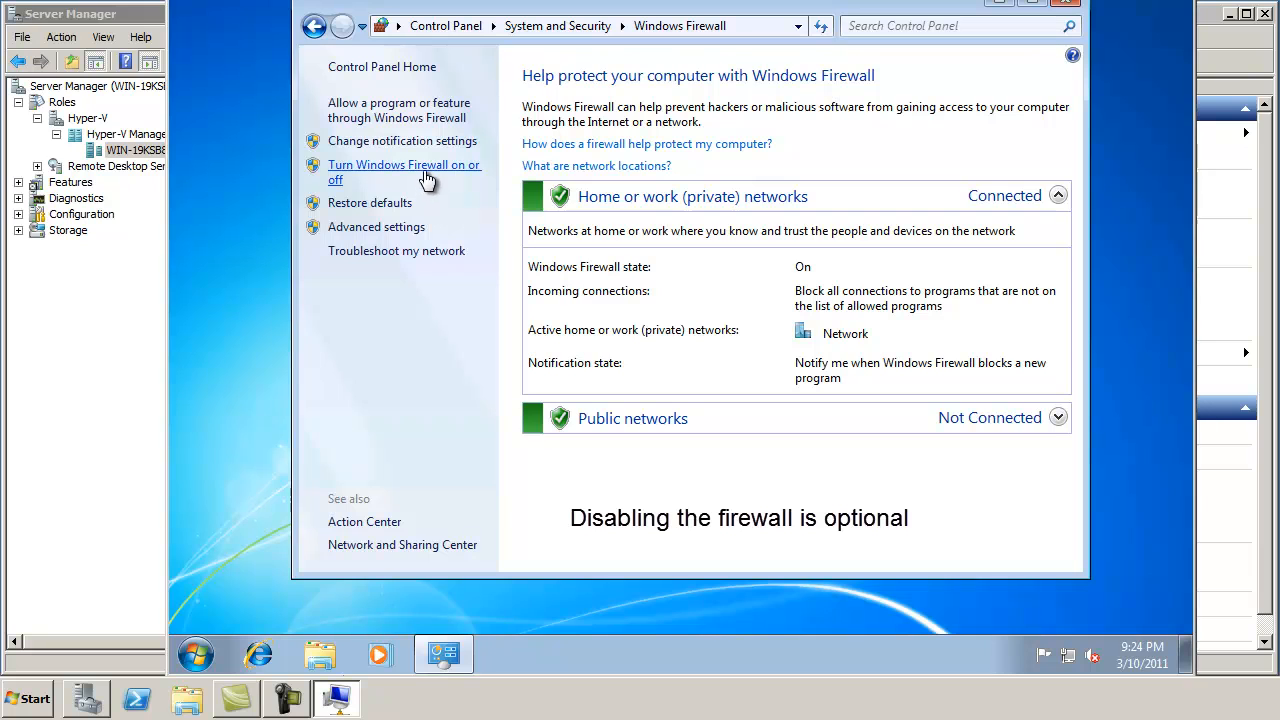
click(488, 231)
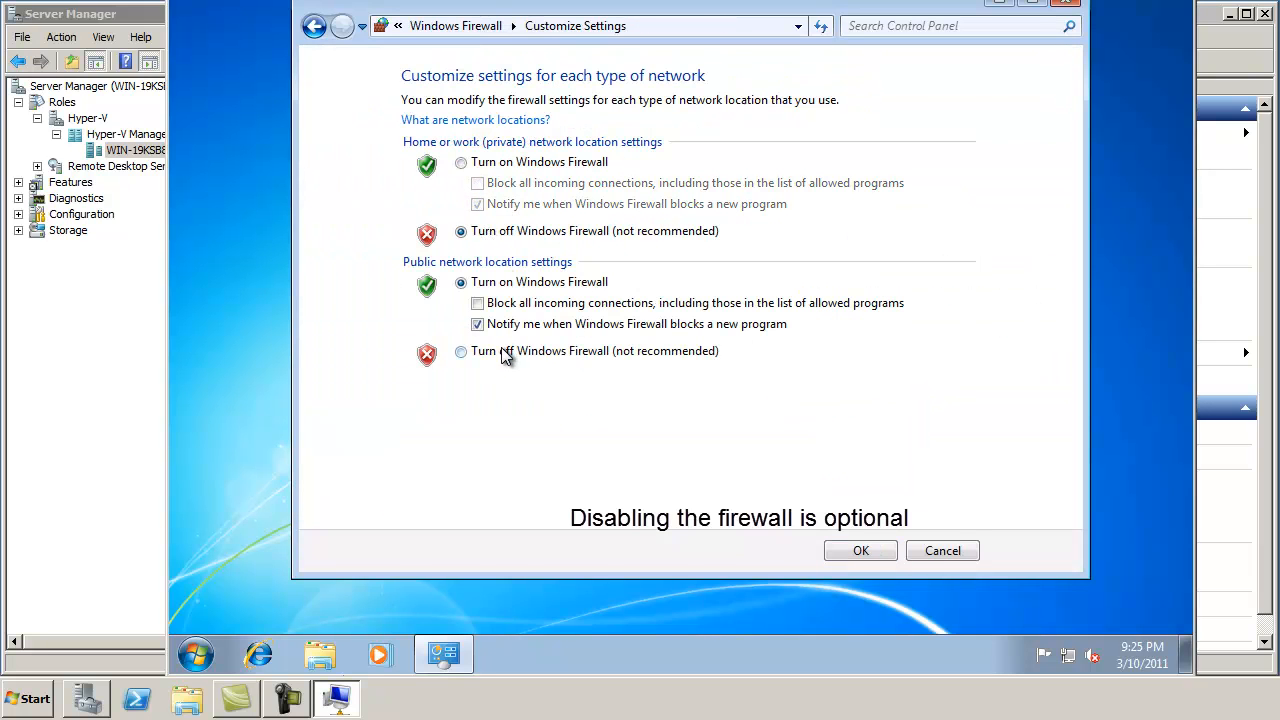
click(506, 351)
click(832, 549)
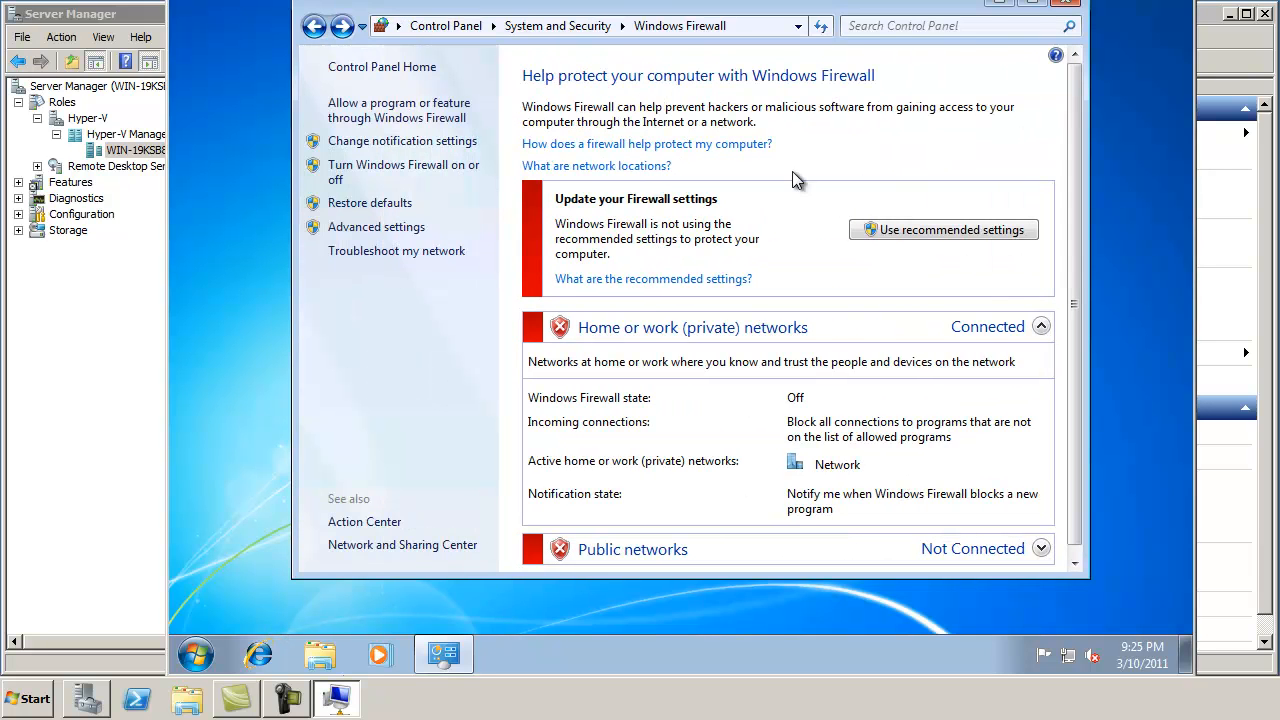
click(1055, 5)
click(196, 655)
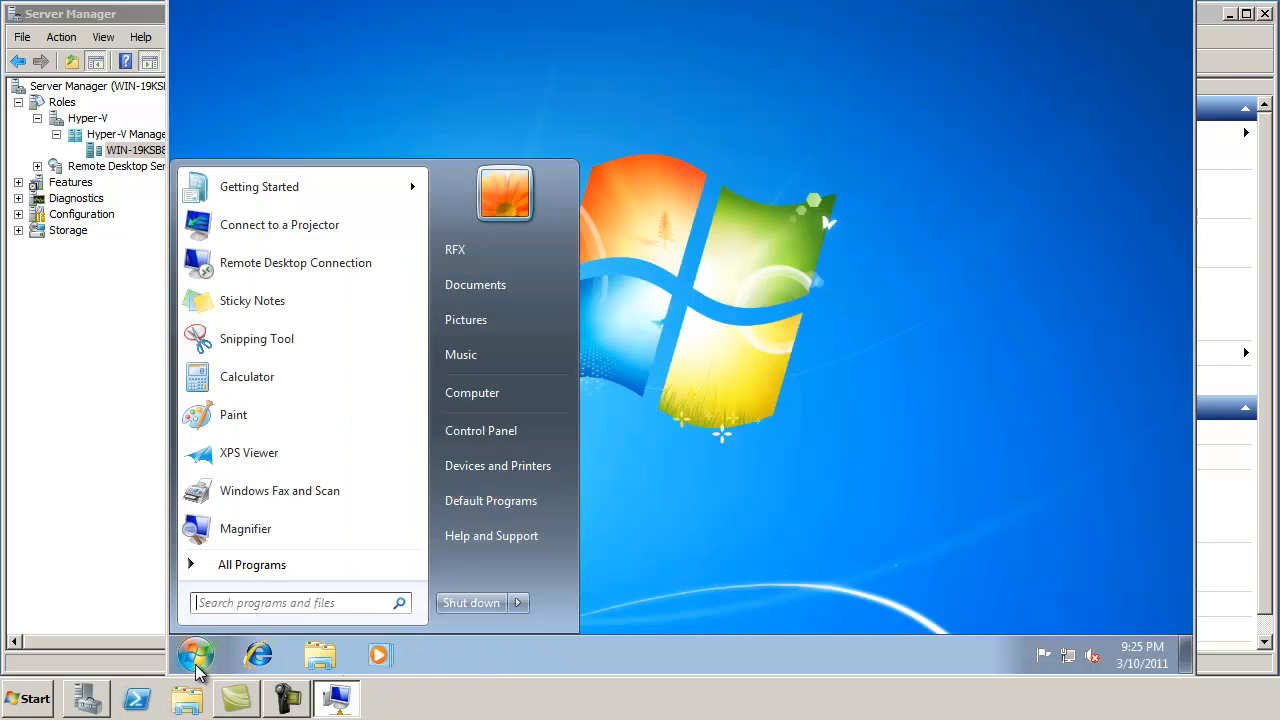
Step: Run ipconfig in cmd to read IPv4 192.168.1.123, then launch Remote Desktop Connection on the host
text(cmd)
key(Return)
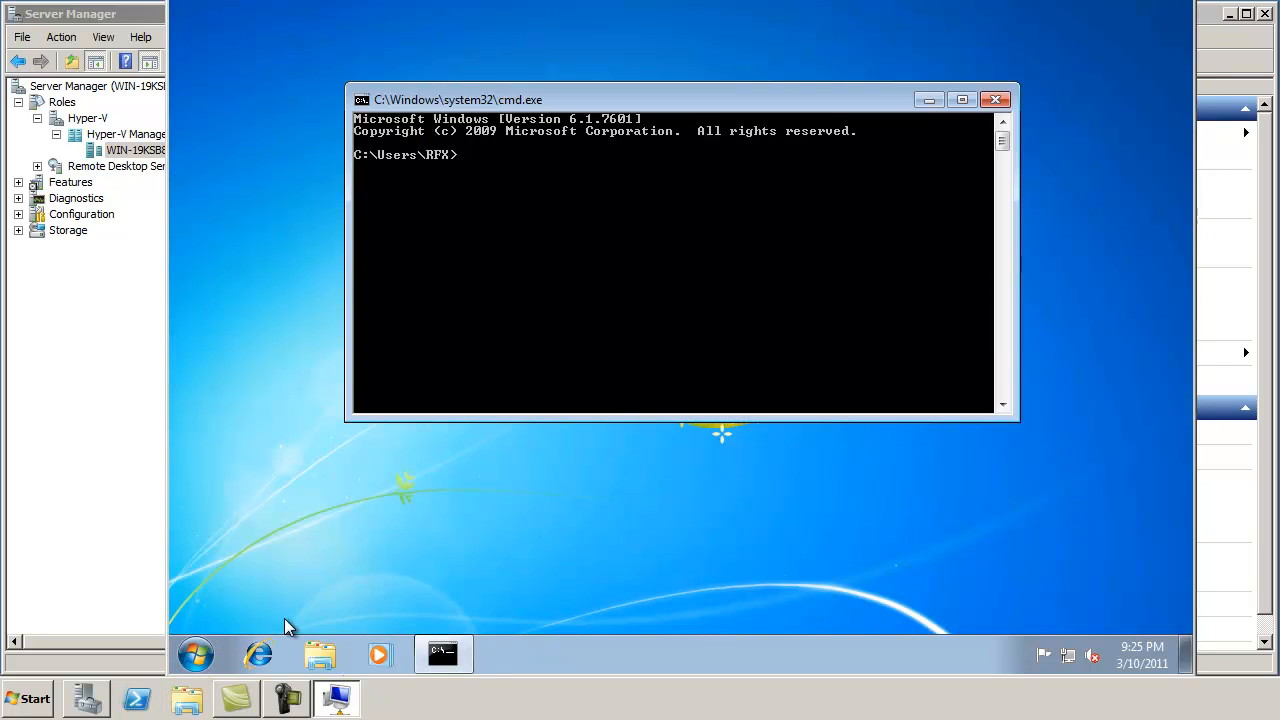
text(ipconfig)
key(Return)
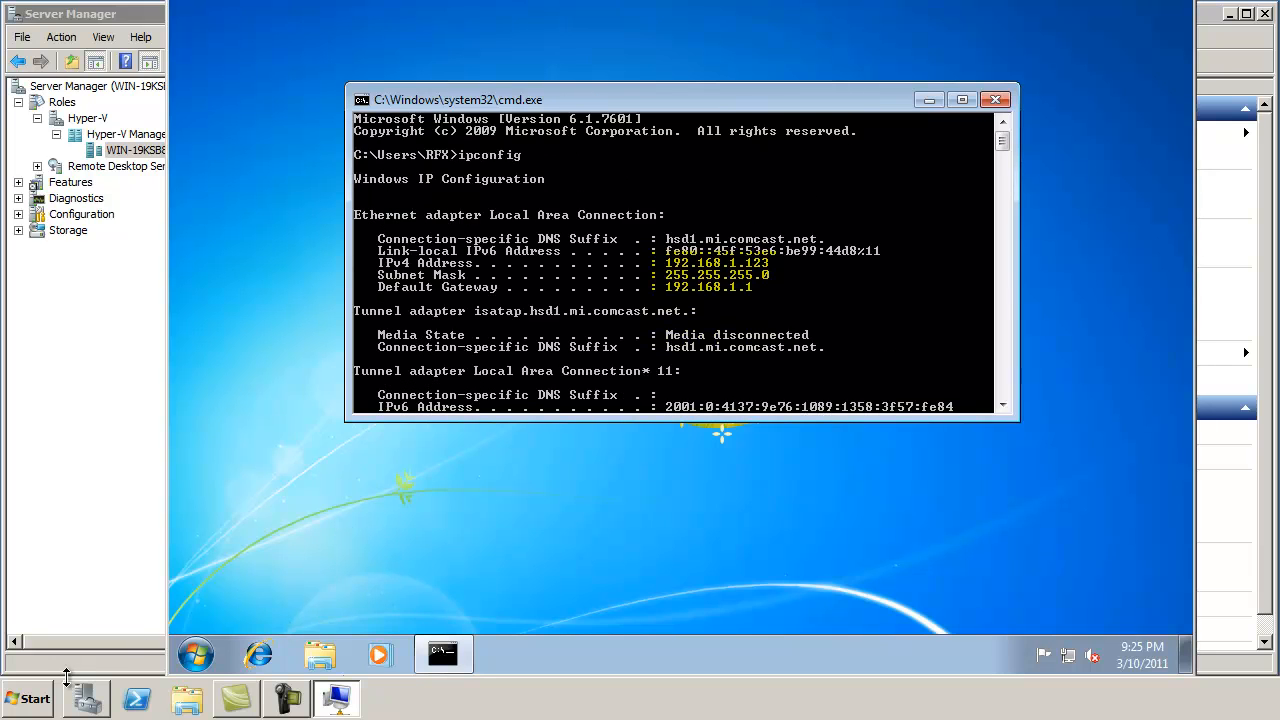
click(22, 703)
click(180, 397)
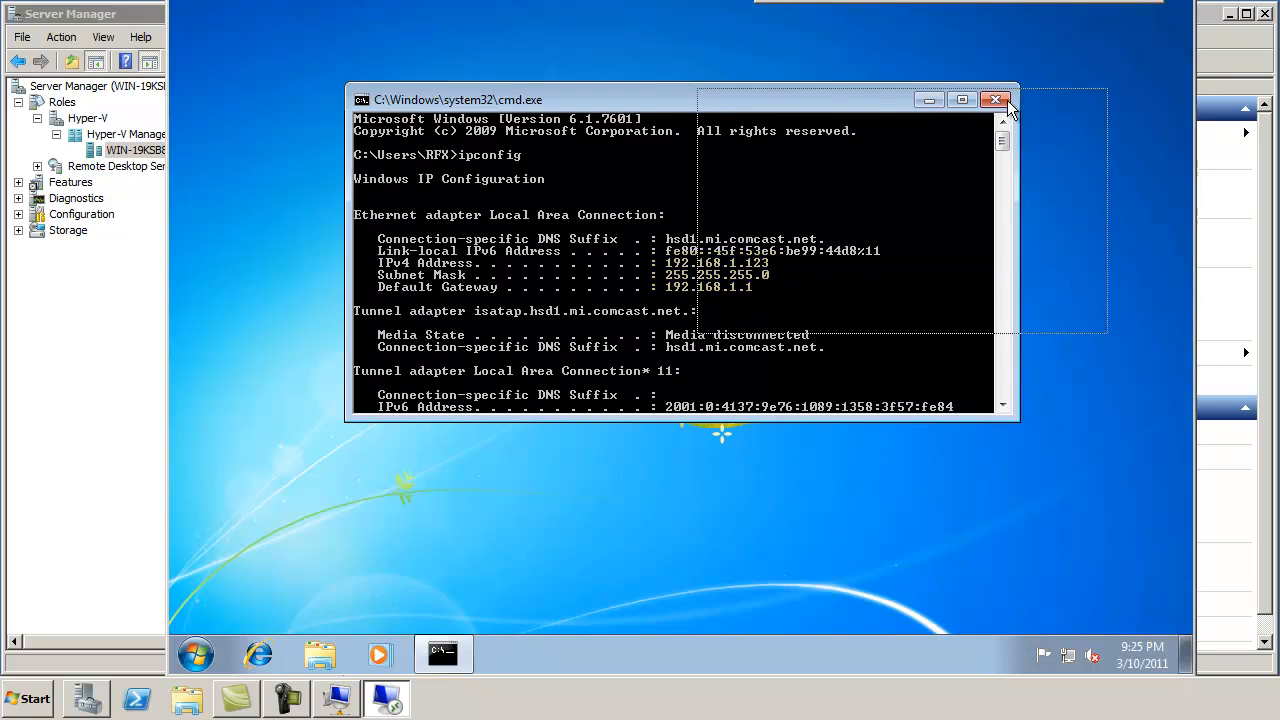
Step: Set the Remote Desktop colour depth option and the LAN connection speed profile
click(748, 311)
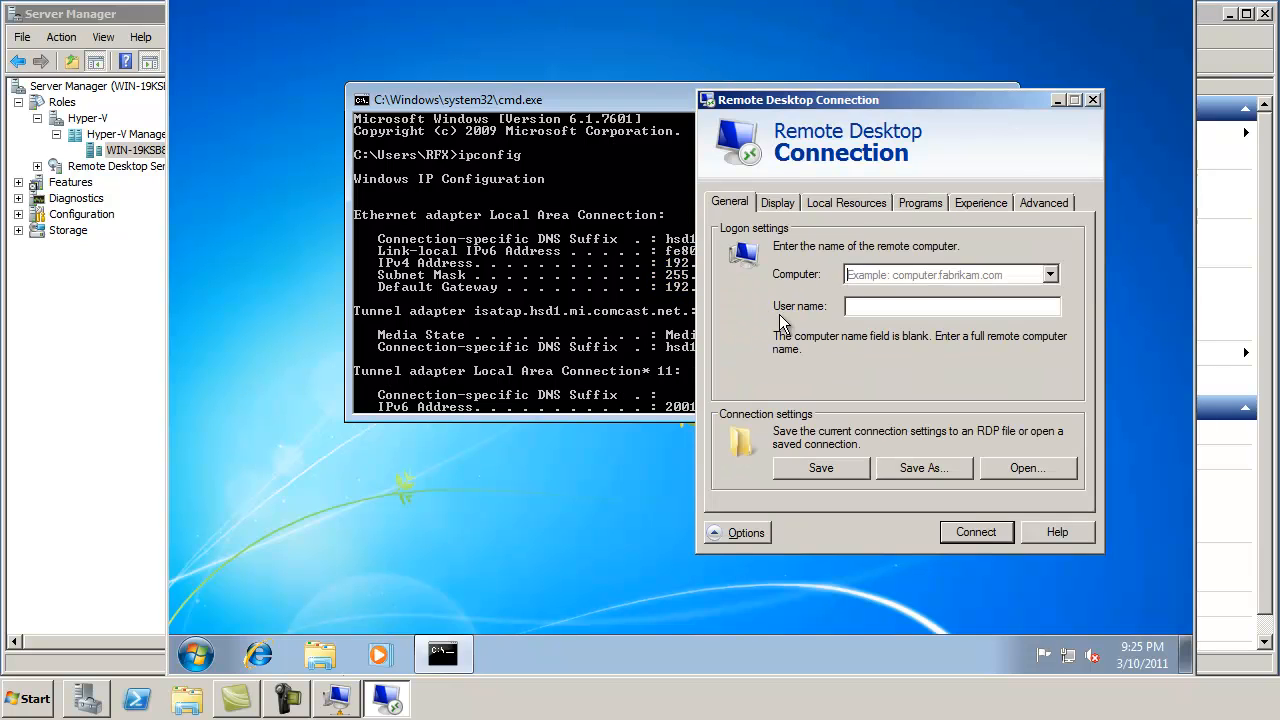
click(778, 203)
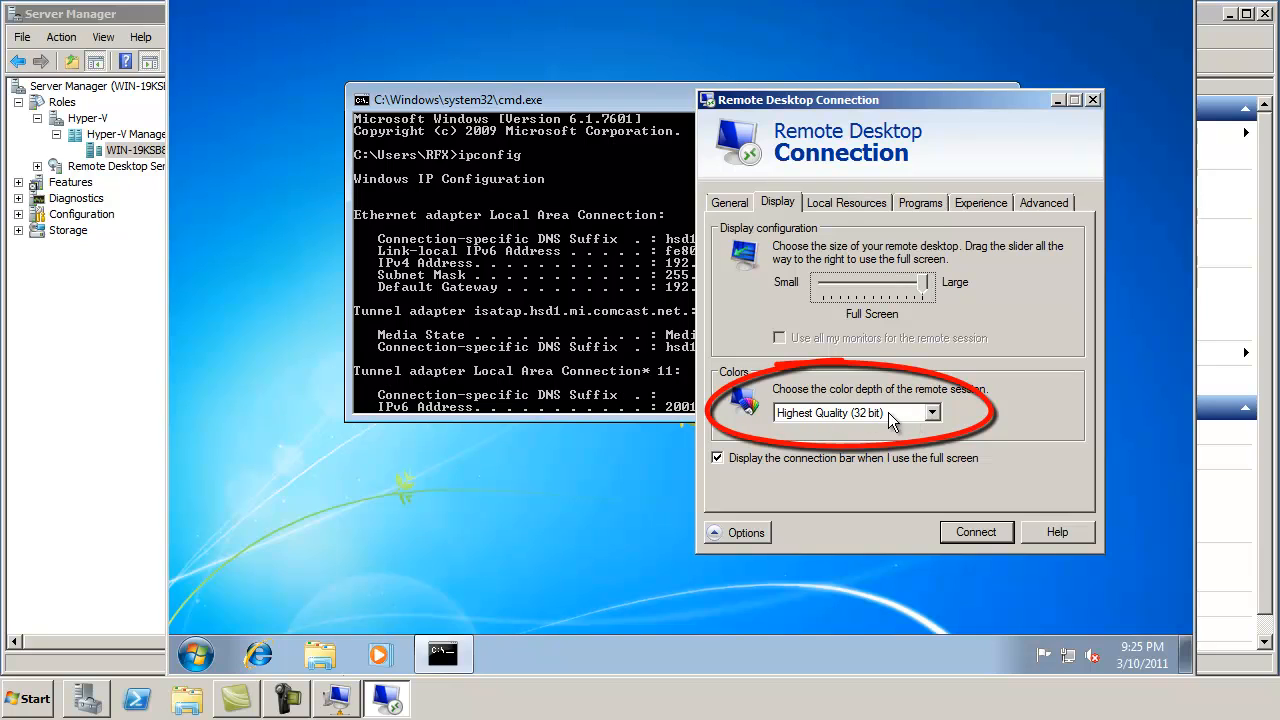
click(989, 193)
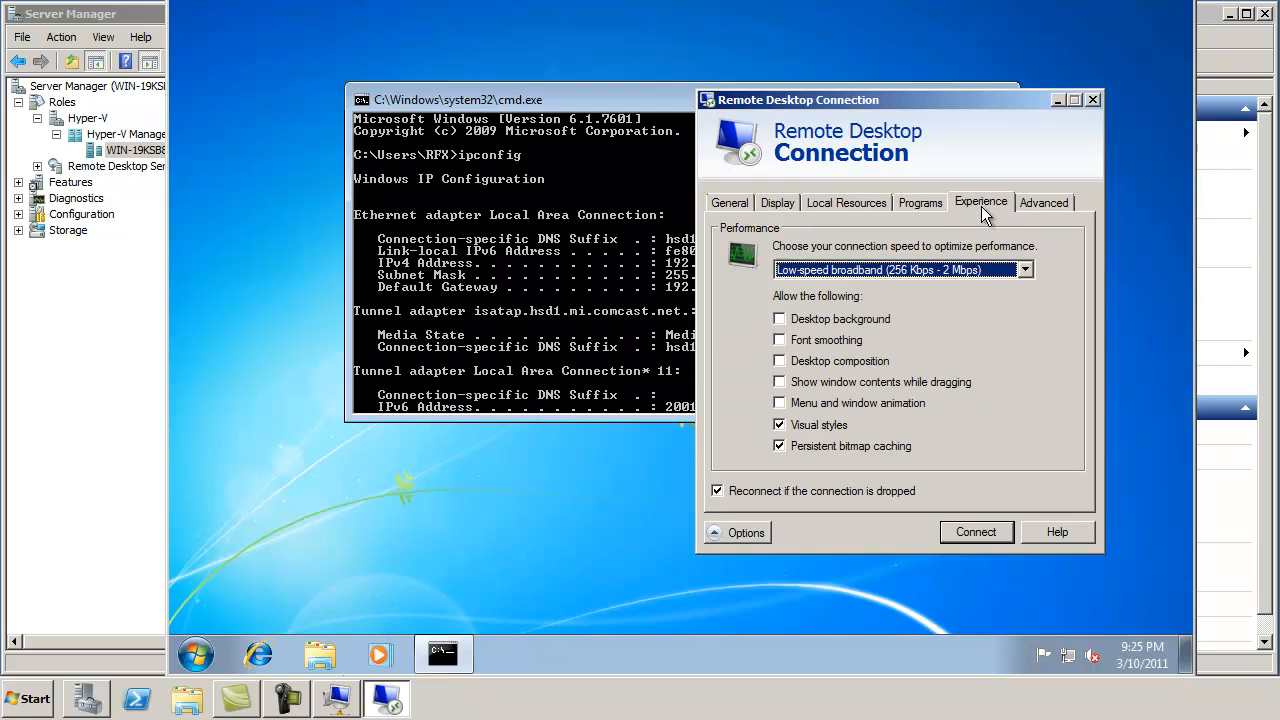
click(959, 266)
click(885, 356)
click(730, 203)
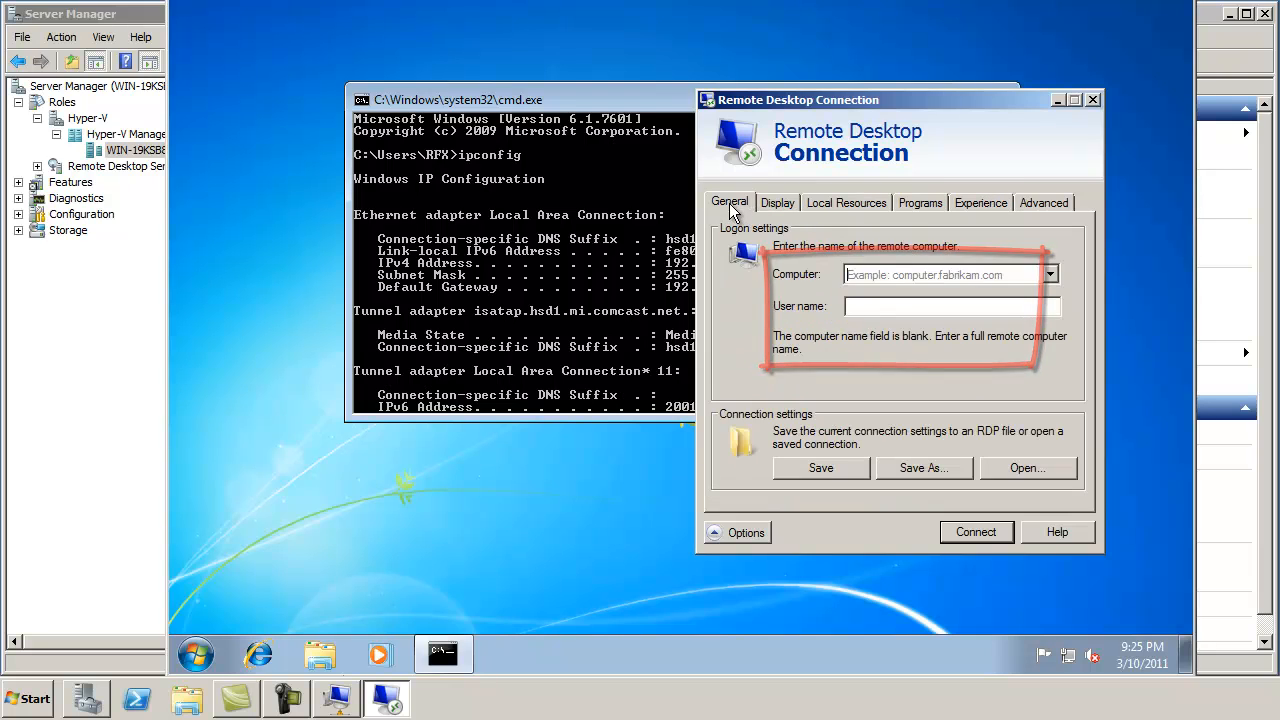
Step: Connect to 192.168.1.123, enter the account password, and permanently trust the certificate
click(869, 275)
text(192.168.1.1)
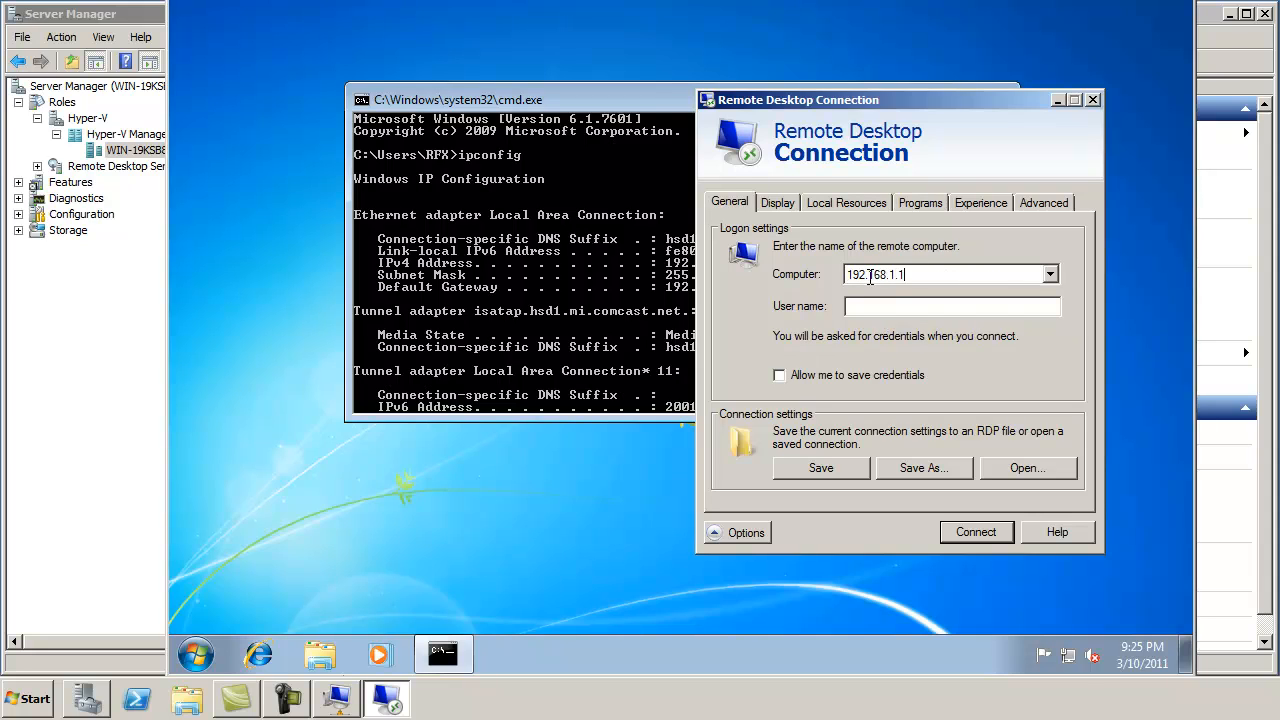
text(RFX)
key(Return)
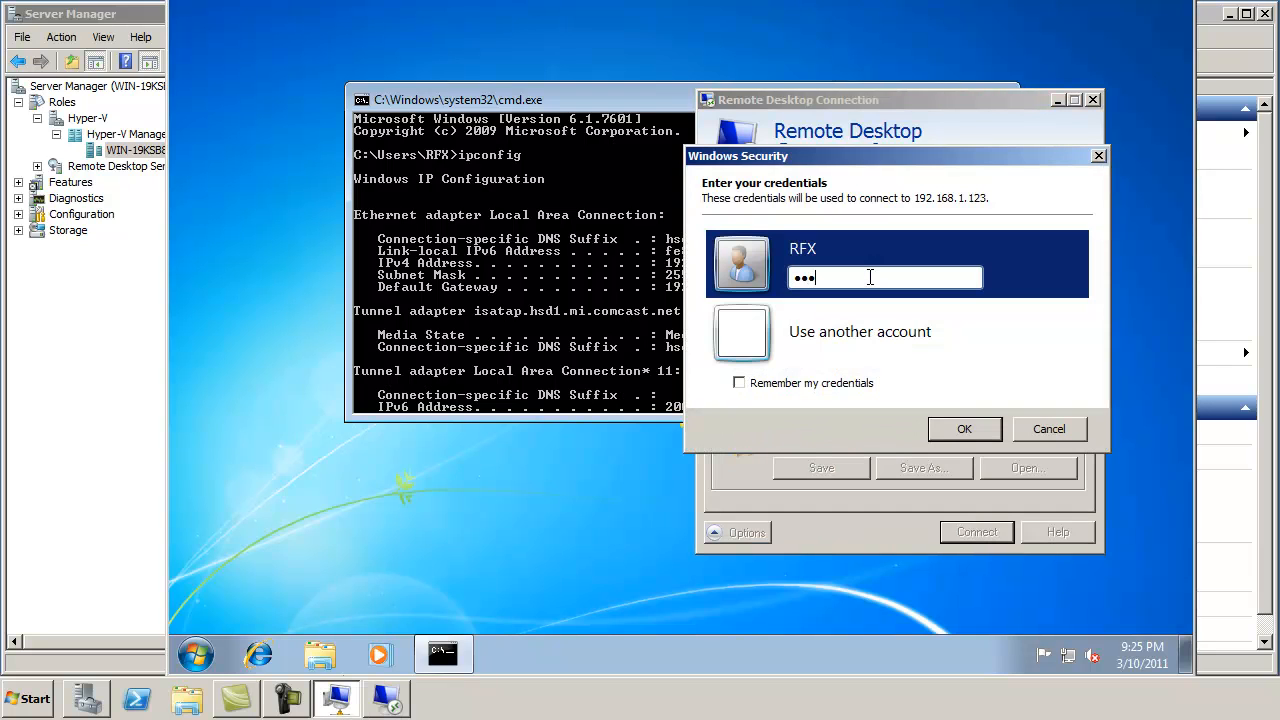
key(Return)
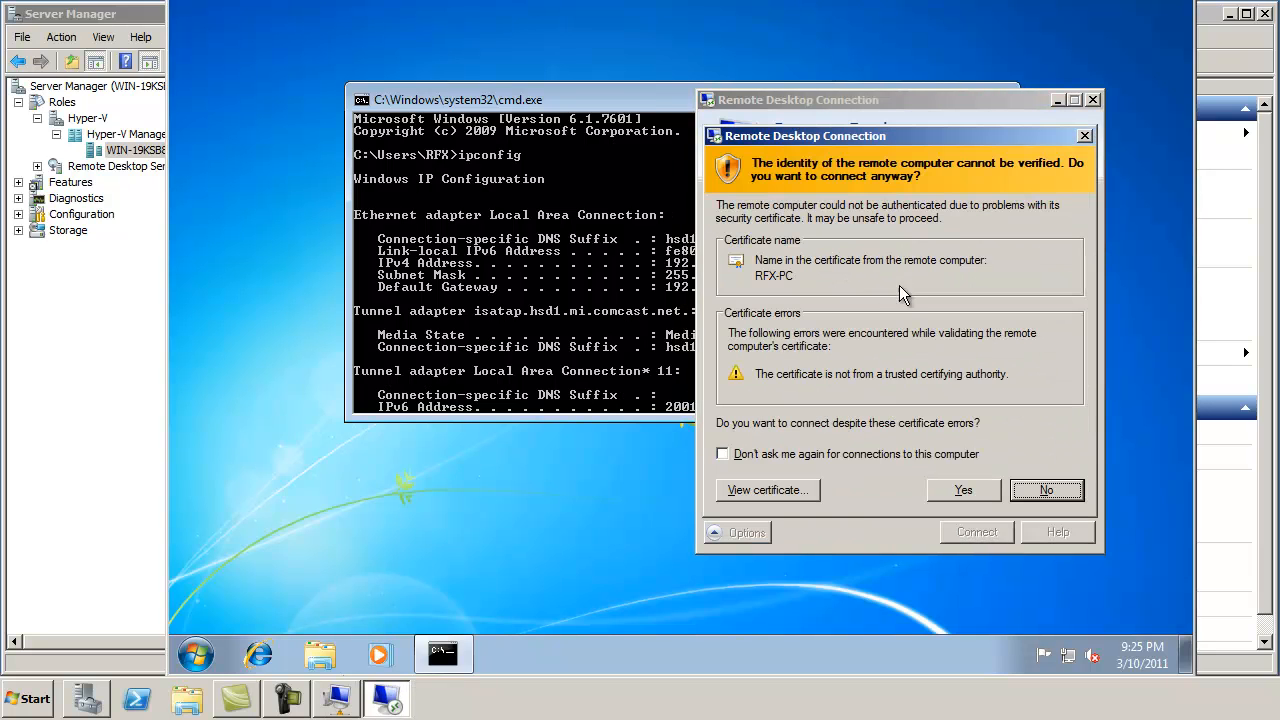
click(850, 454)
click(963, 489)
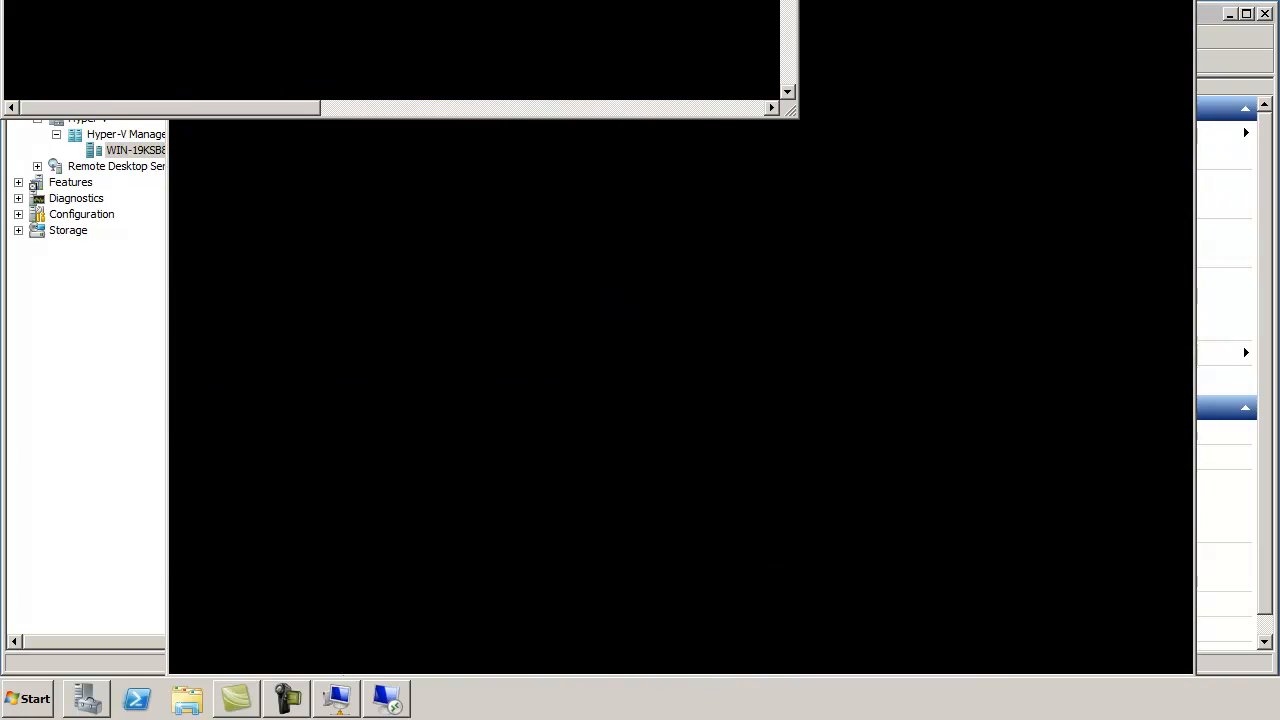
Step: Move and enlarge the remote desktop window, and close the ipconfig command window
mouse_move(582, 0)
mouse_down()
mouse_move(688, 0)
mouse_move(578, 12)
mouse_move(590, 14)
mouse_up()
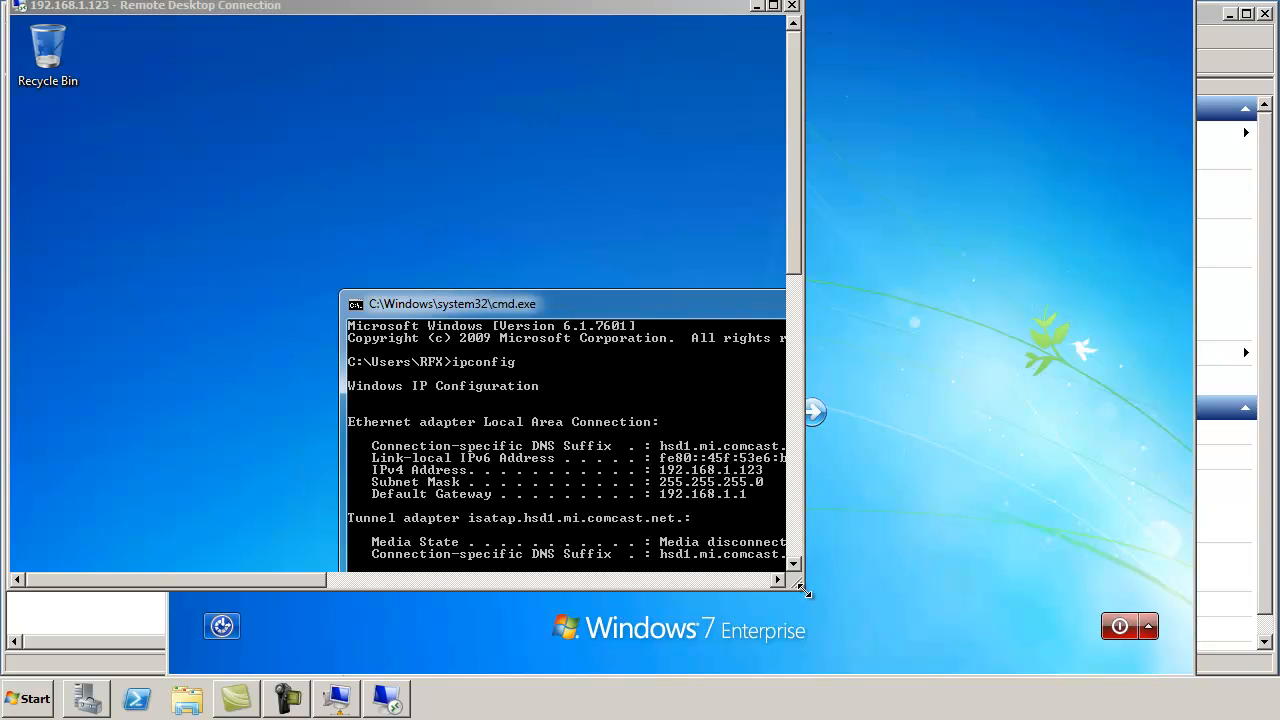
drag(808, 594, 1270, 672)
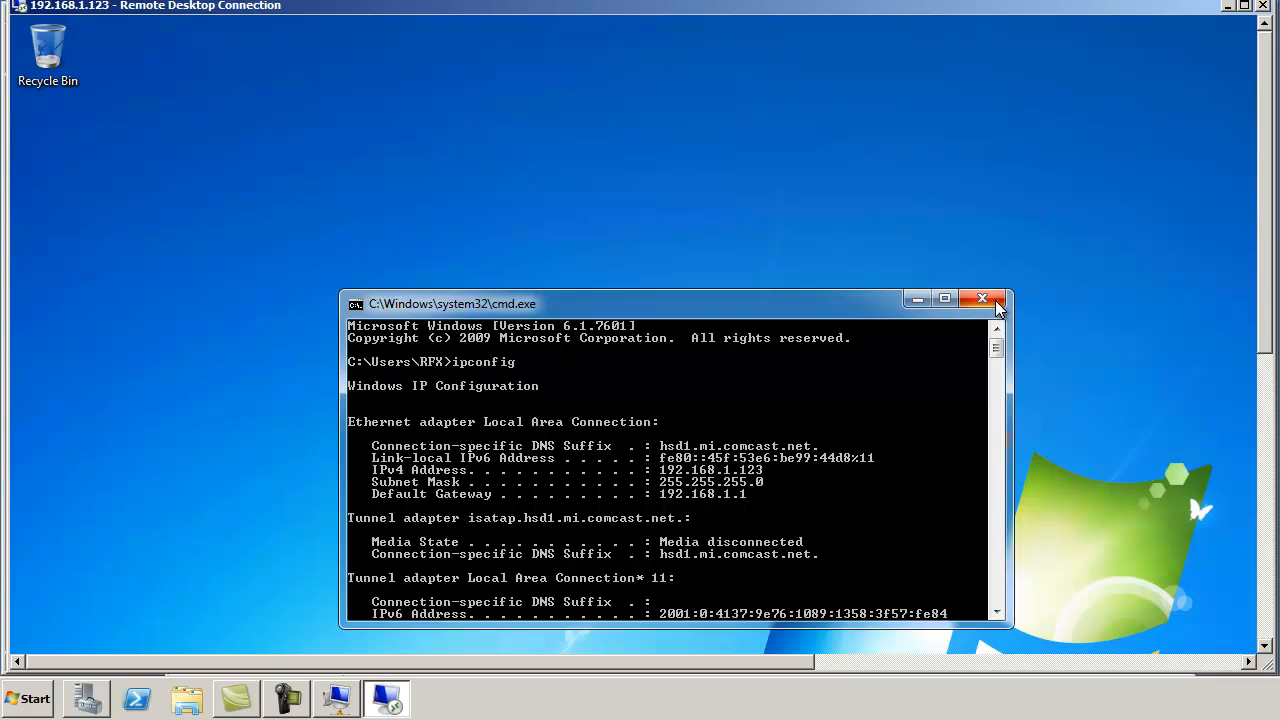
click(996, 302)
drag(1263, 217, 1263, 507)
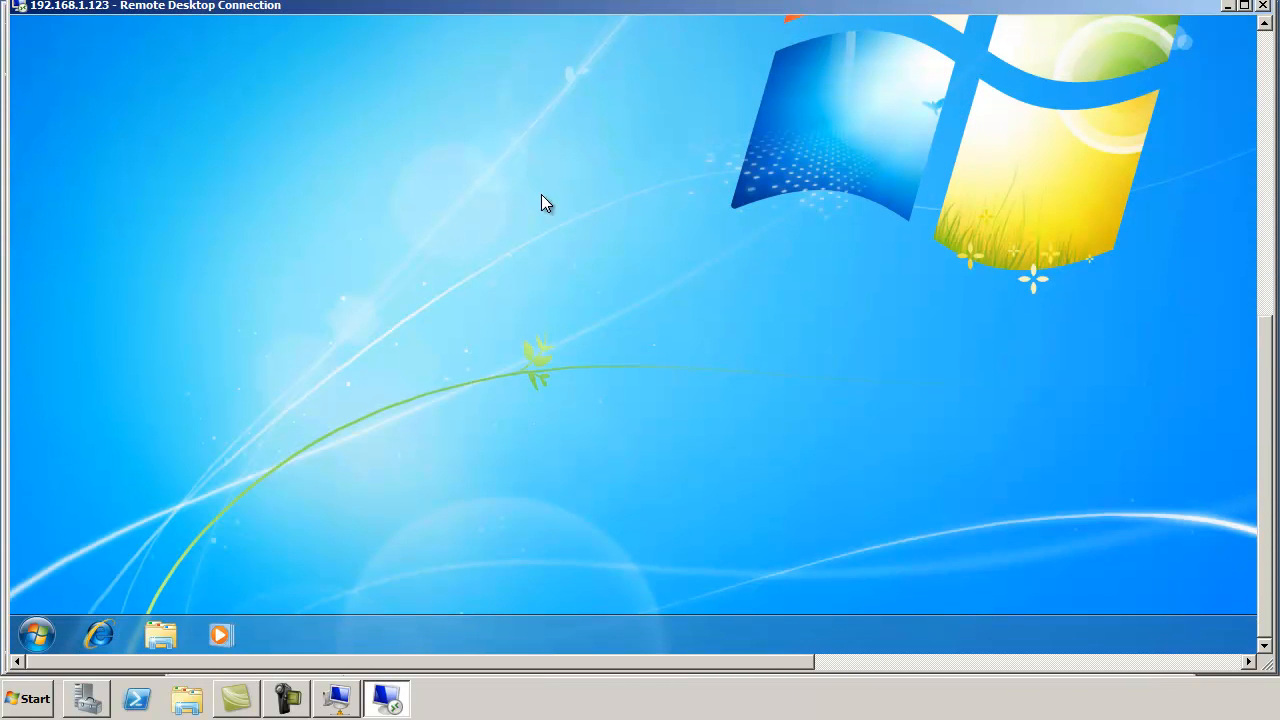
Step: Confirm Display adapters lists Microsoft Virtual Machine Bus Video Device, then close Device Manager and System
click(34, 632)
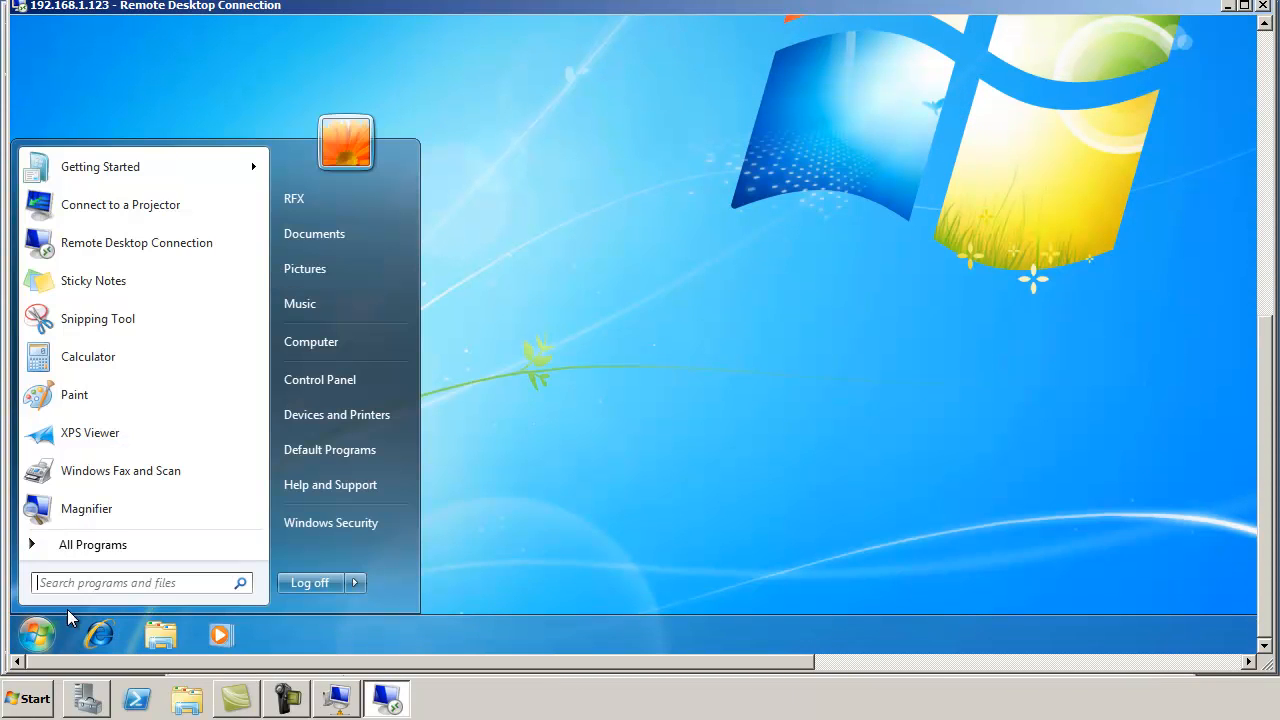
right_click(338, 343)
click(407, 516)
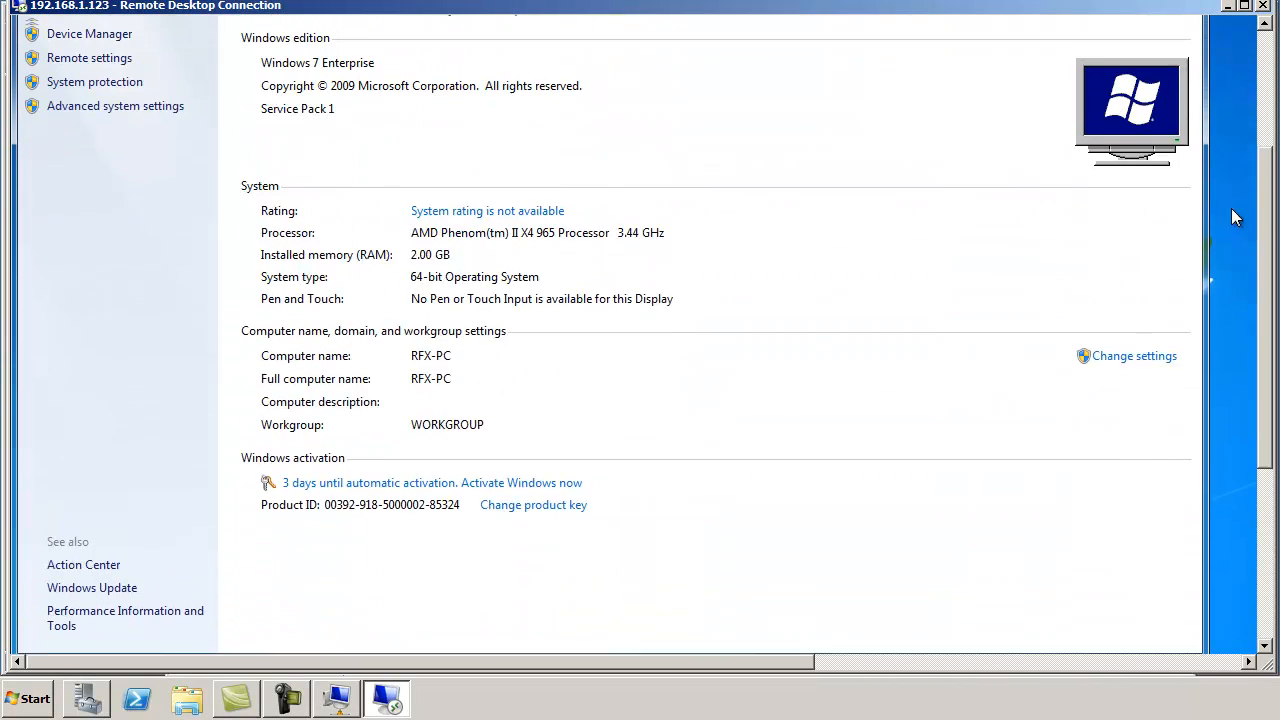
click(100, 98)
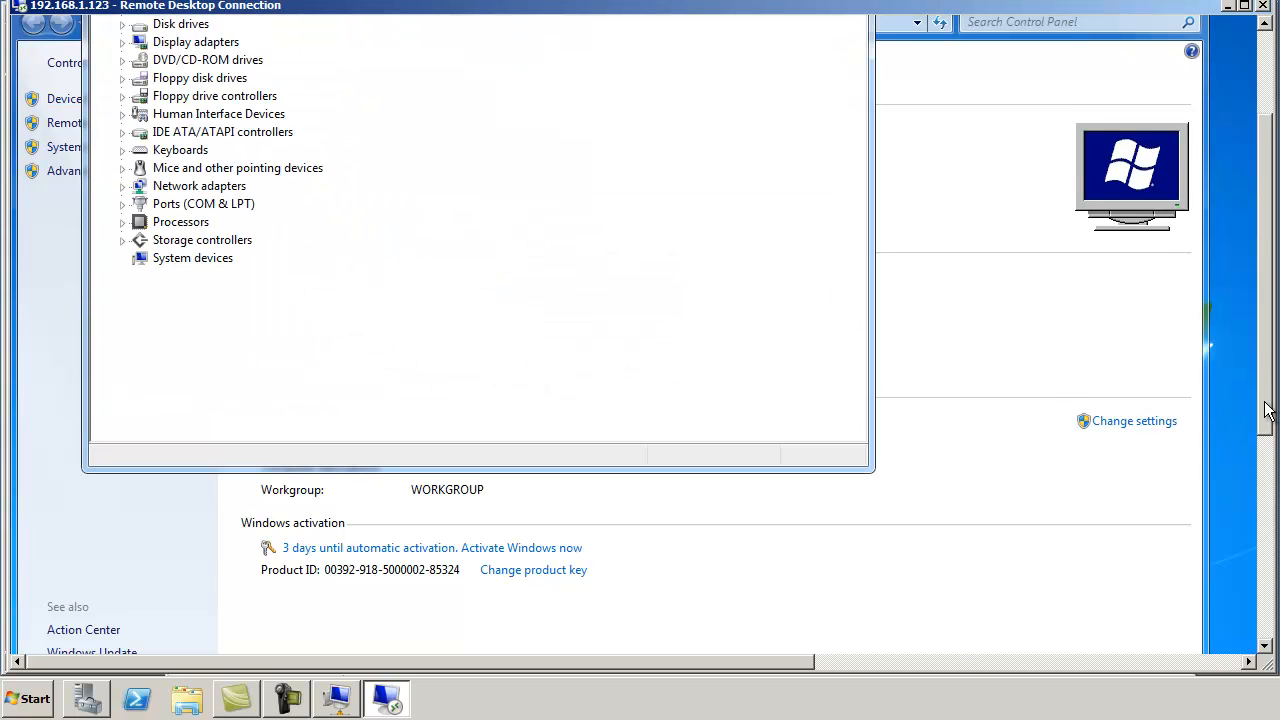
drag(1266, 411, 1265, 353)
click(121, 158)
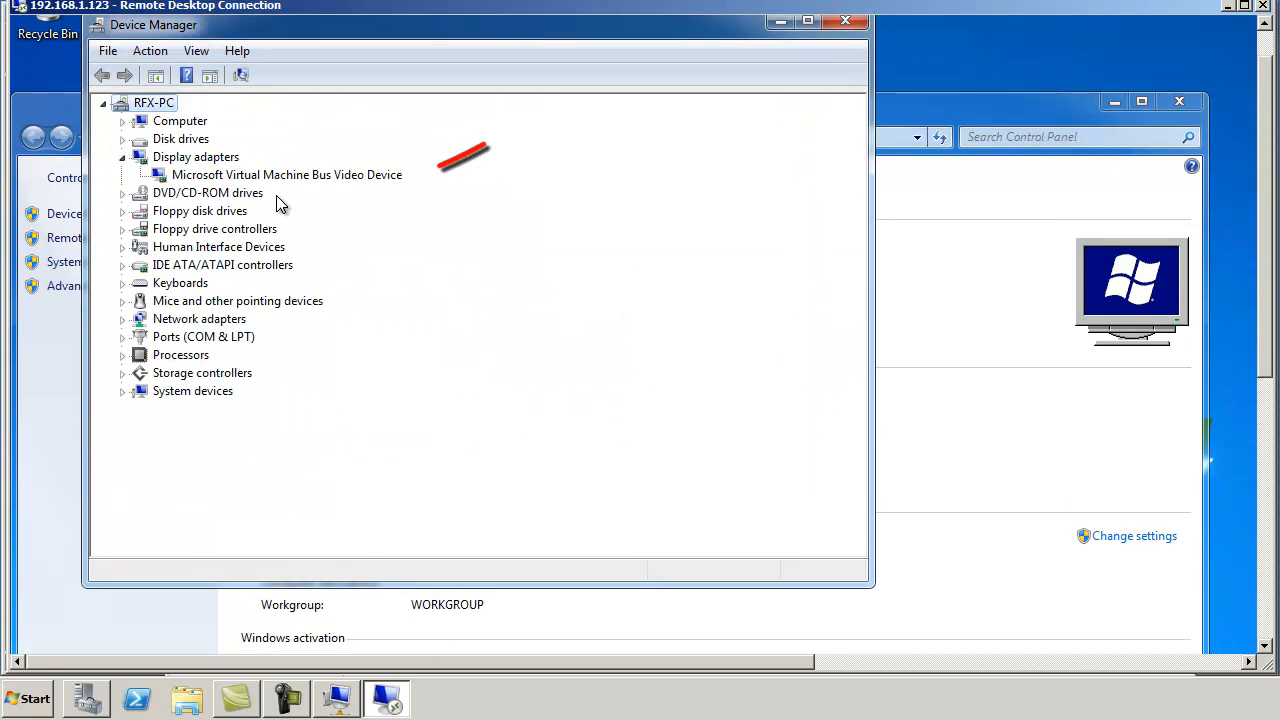
click(305, 176)
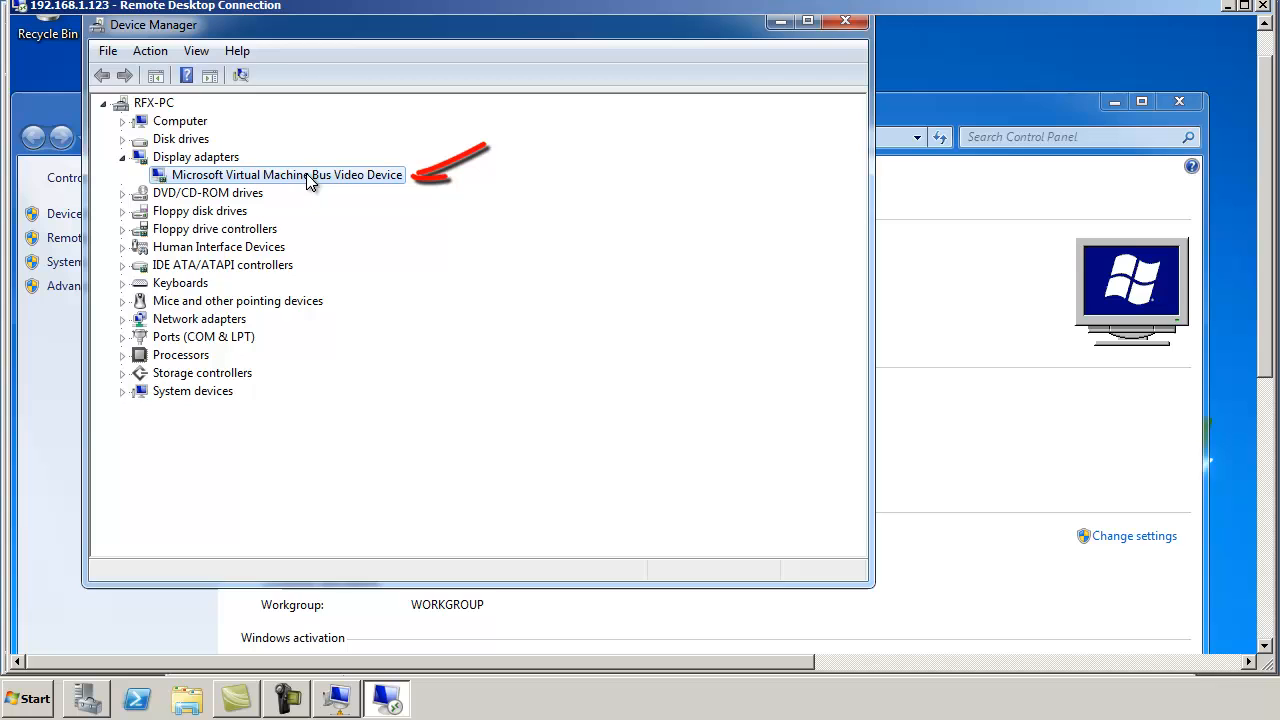
click(857, 30)
click(1179, 101)
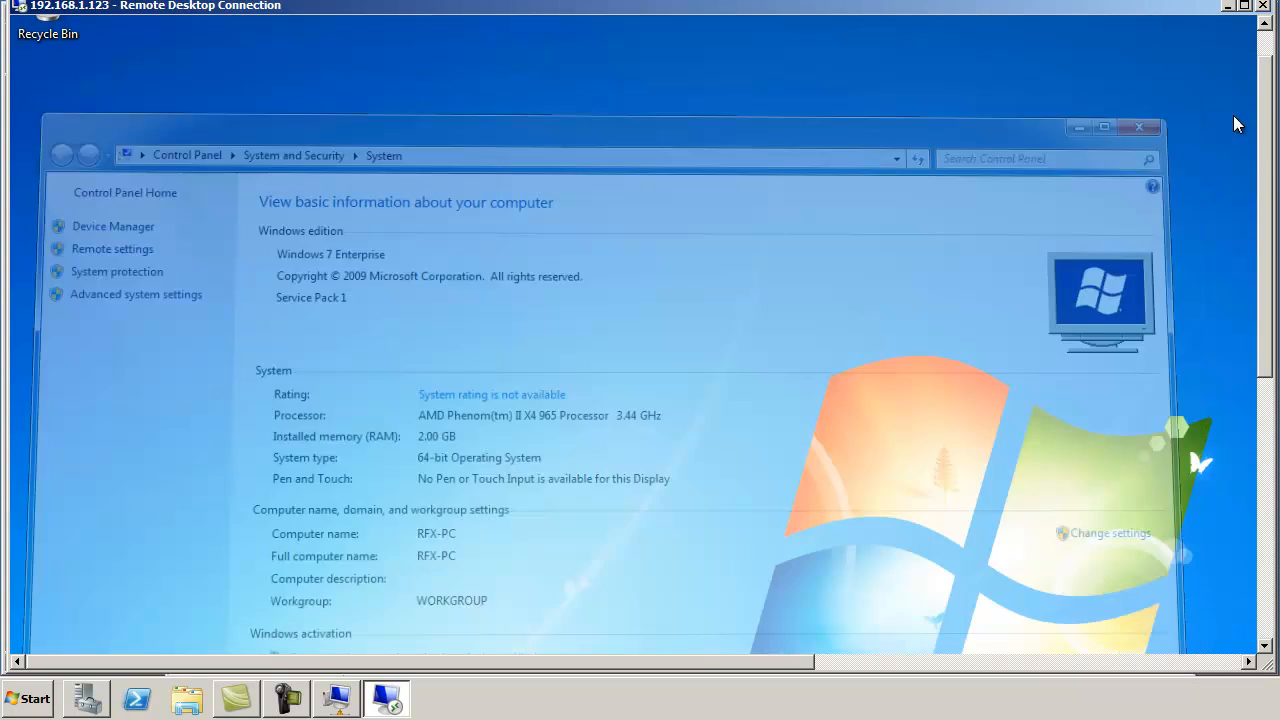
drag(1268, 175, 1260, 460)
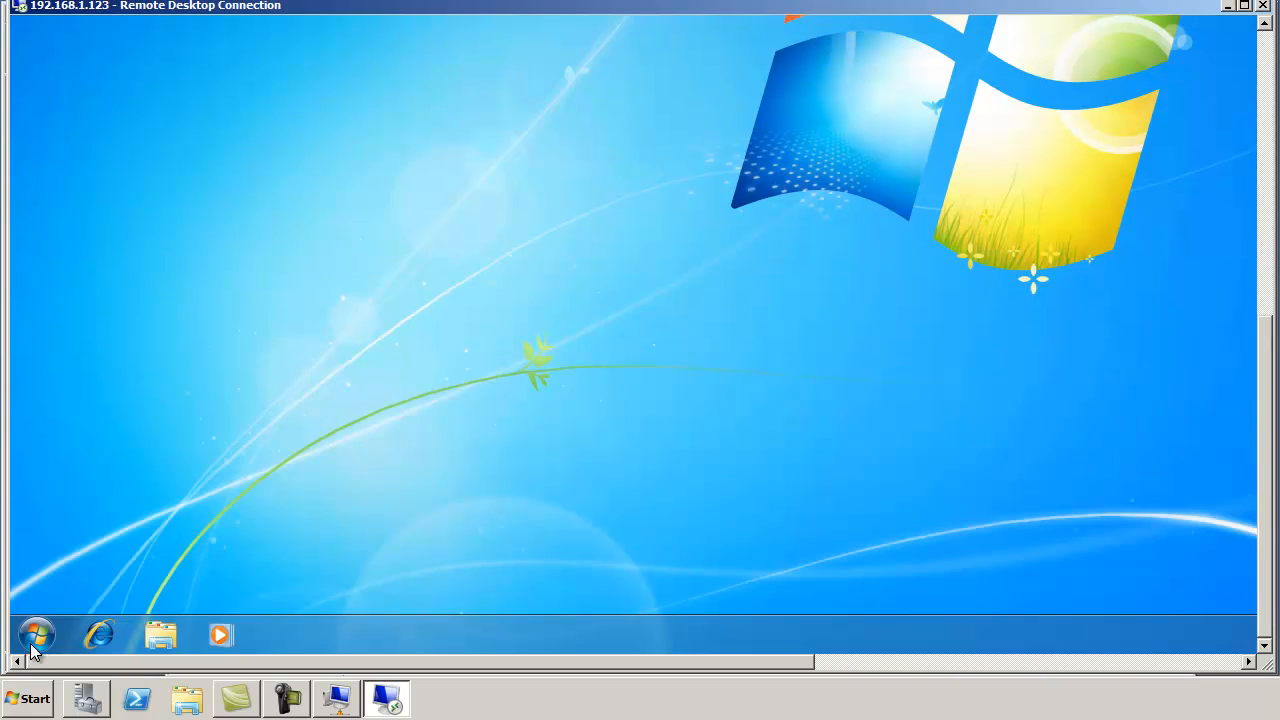
click(36, 635)
Step: Close the Remote Desktop session and confirm the disconnect
click(356, 584)
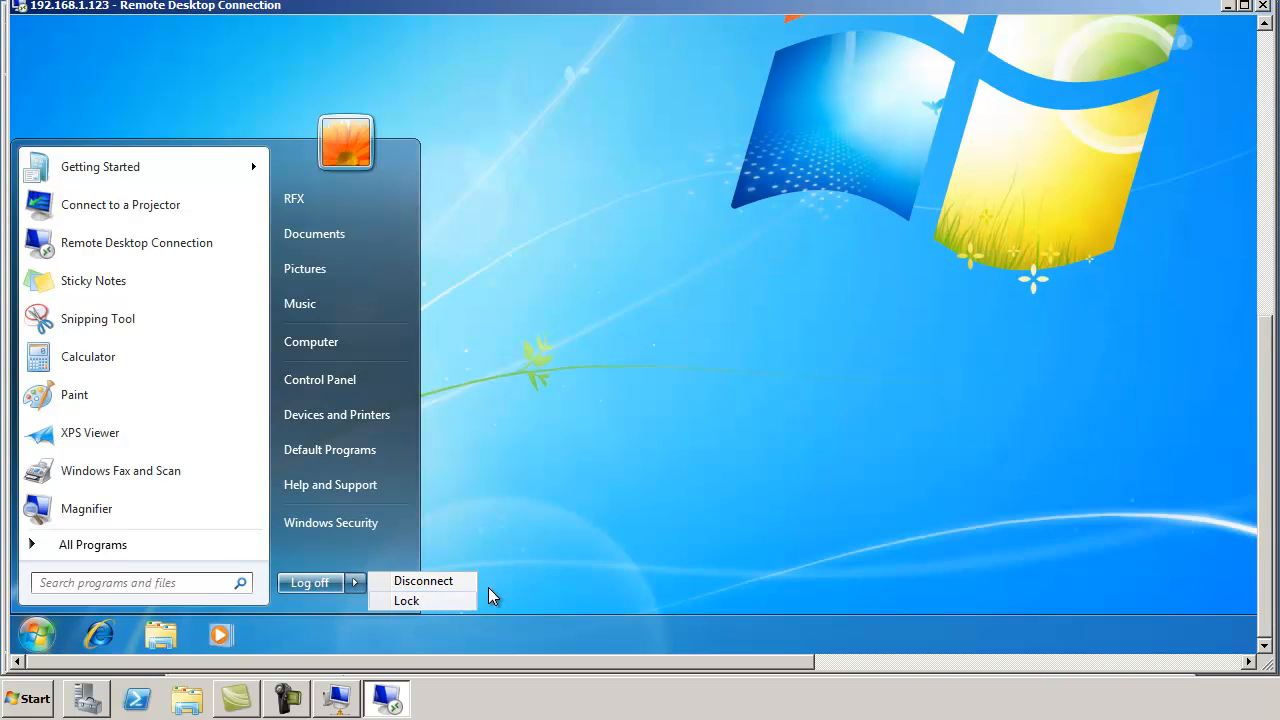
click(670, 437)
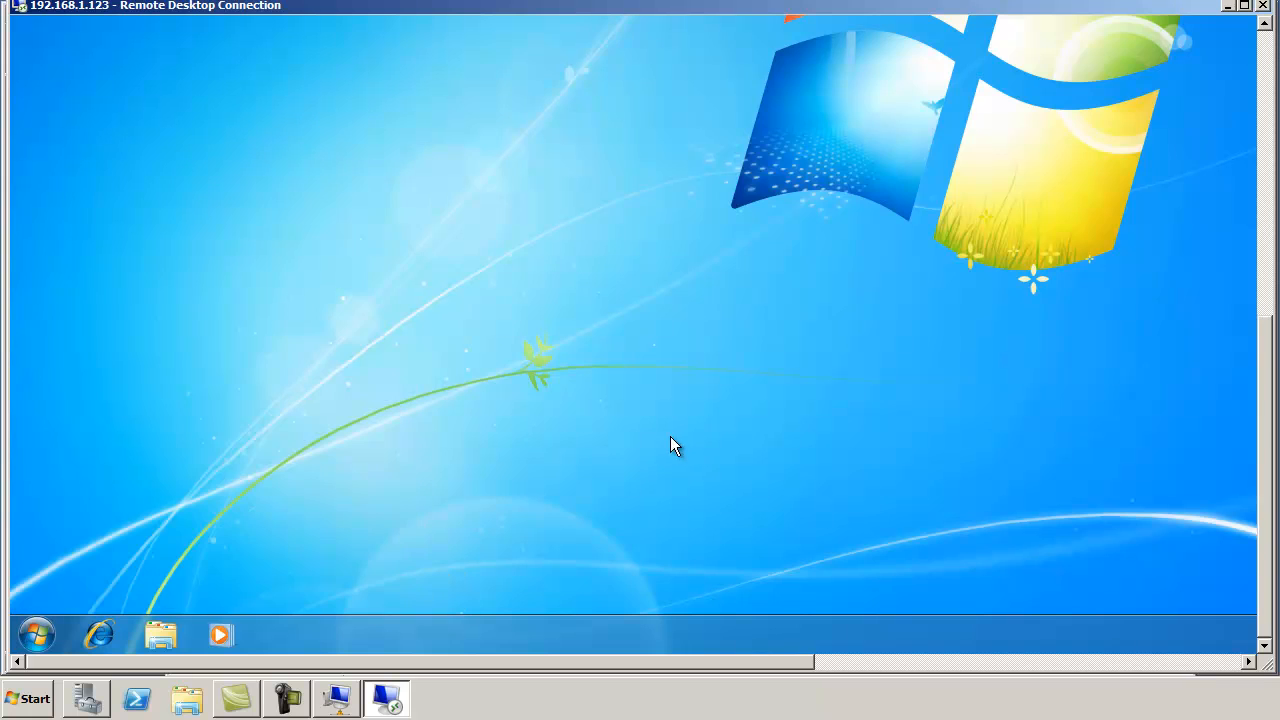
click(1262, 7)
click(1040, 169)
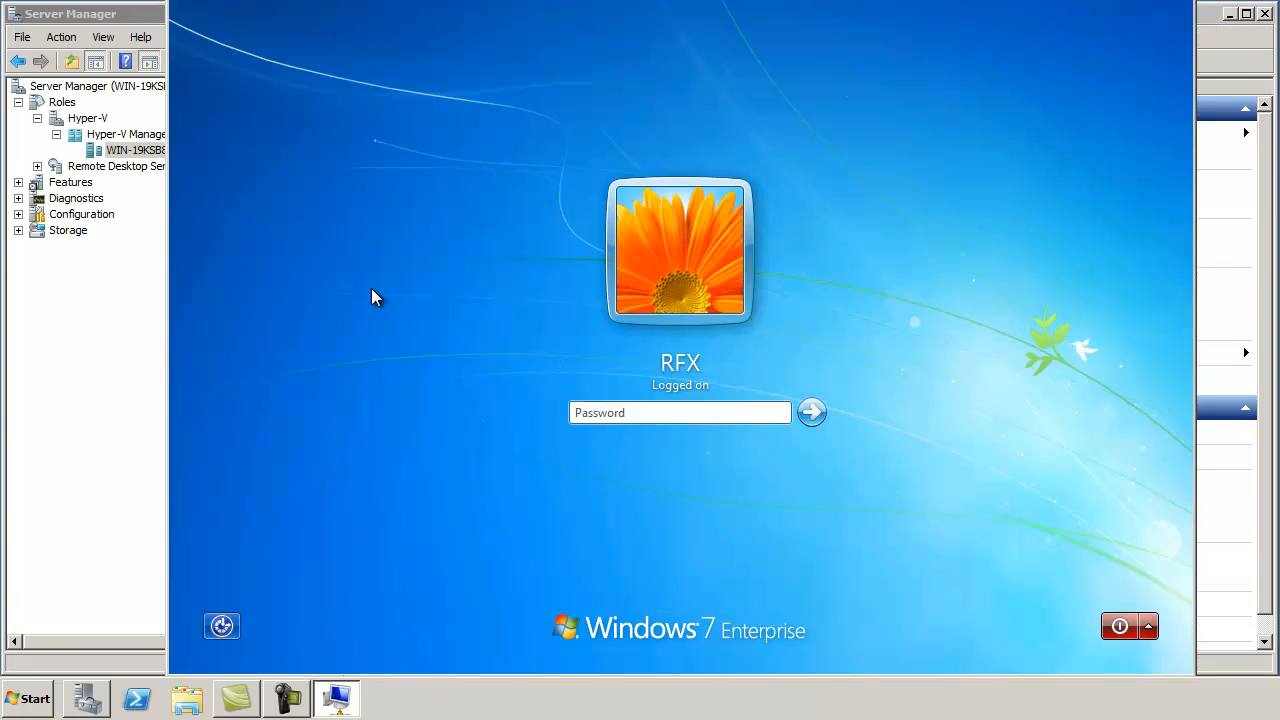
Step: Shut down the Win7 VM from the logon screen, confirming despite other logged-on users
key(ctrl+v)
click(1148, 626)
click(1079, 655)
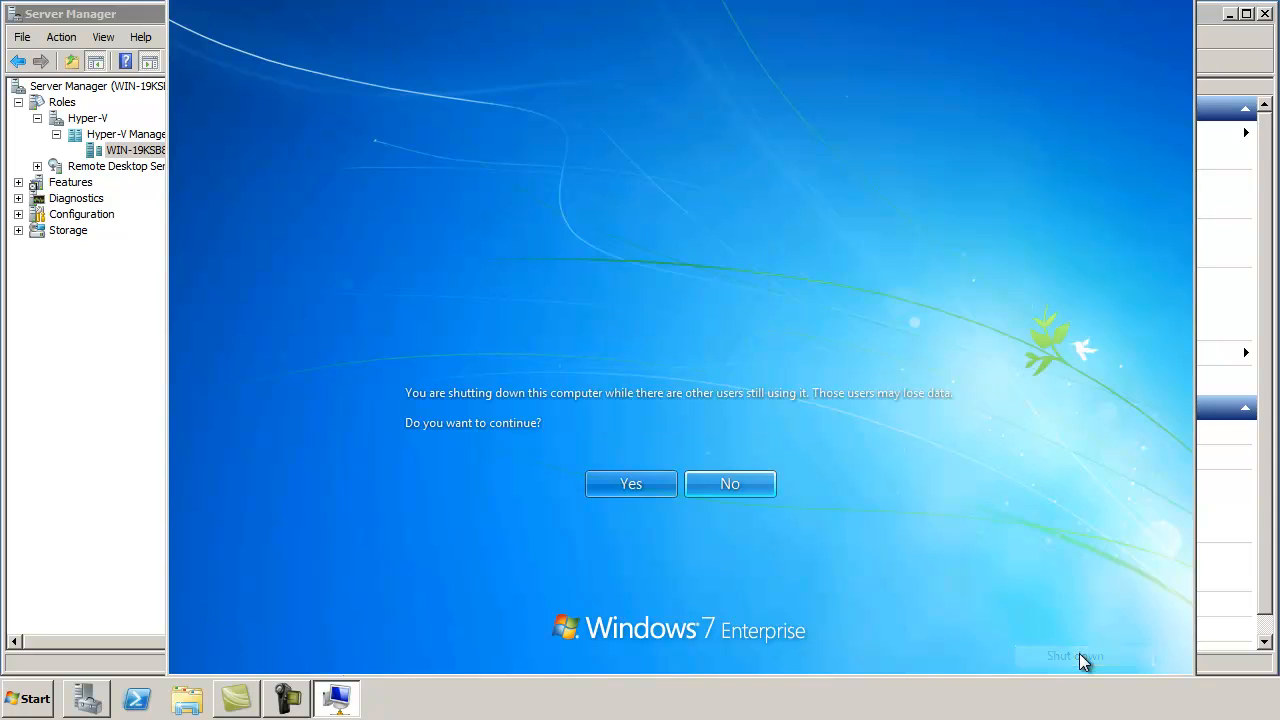
click(629, 486)
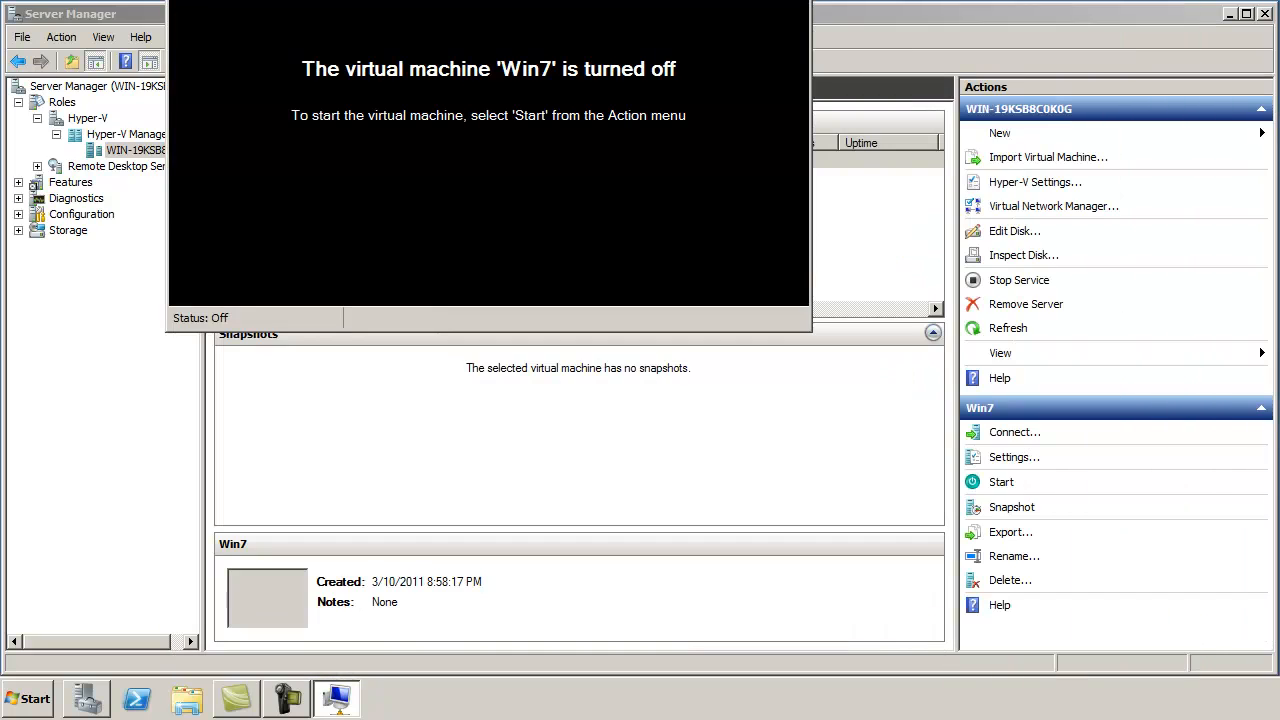
drag(656, 0, 997, 178)
Step: Add a RemoteFX 3D Video Adapter to Win7 with 1920 x 1200 maximum resolution and 2 monitors
right_click(288, 160)
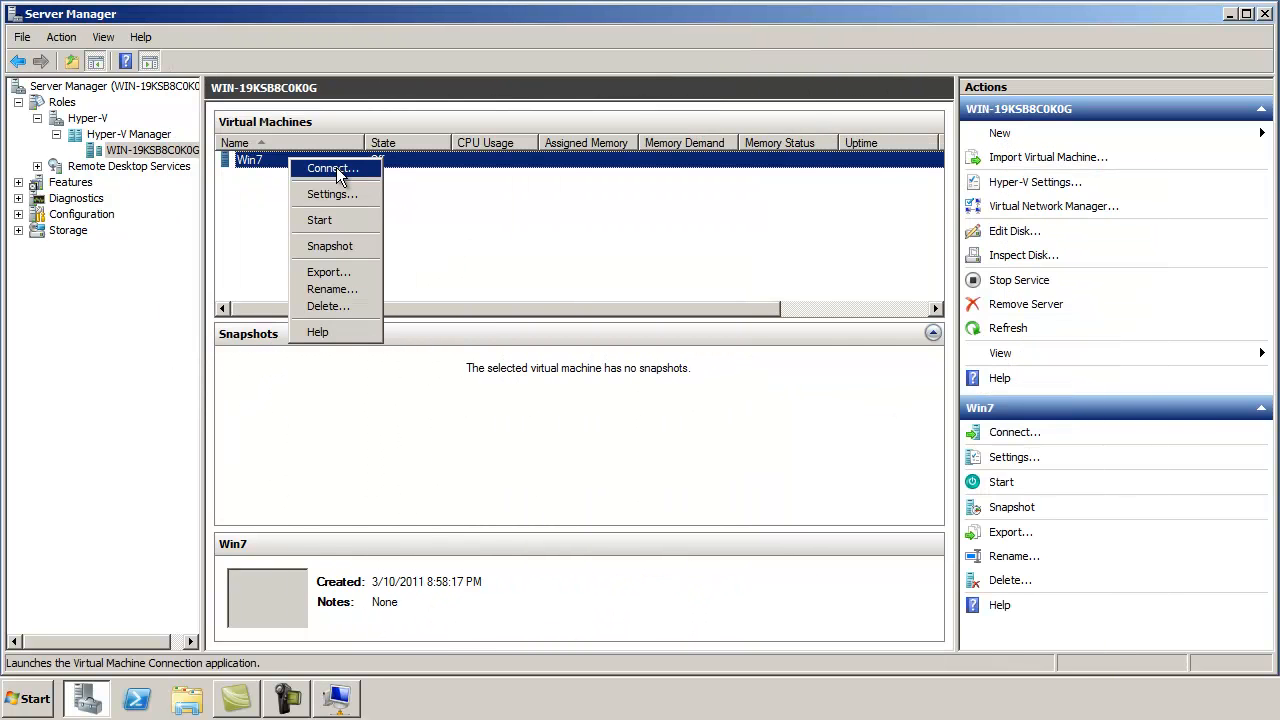
click(336, 191)
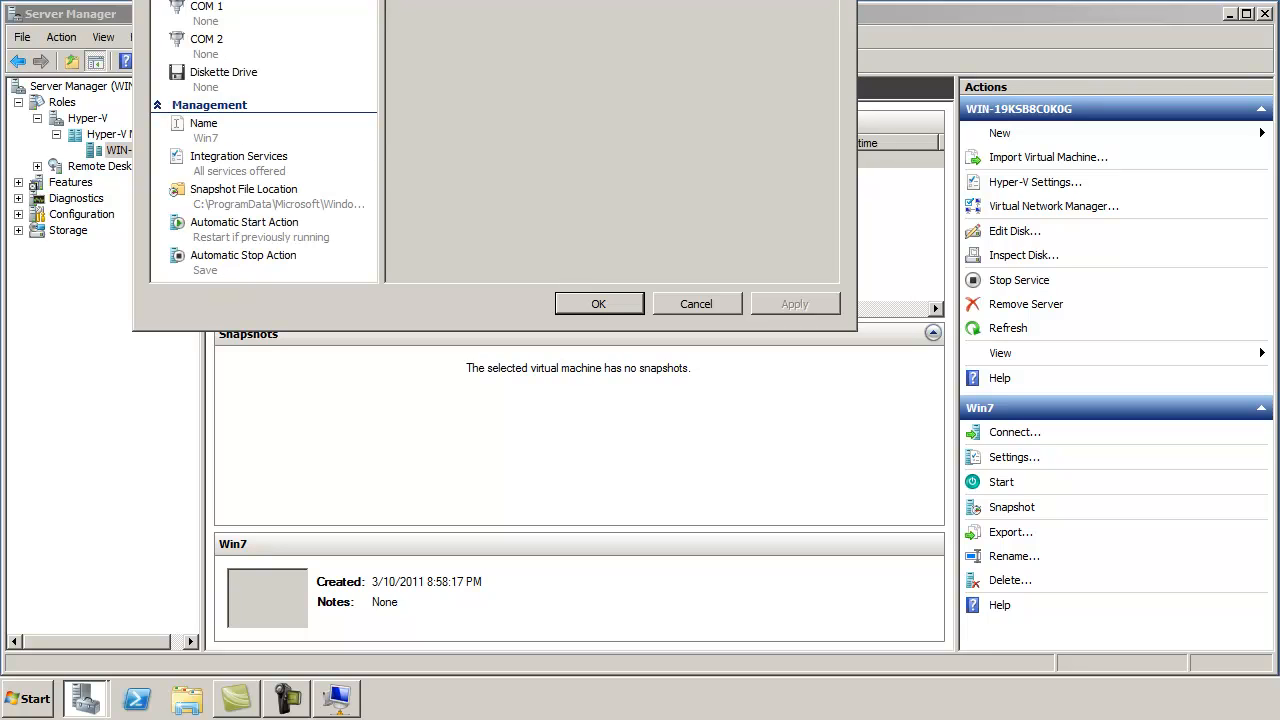
mouse_move(623, 0)
mouse_down()
mouse_move(602, 0)
mouse_move(617, 12)
mouse_up()
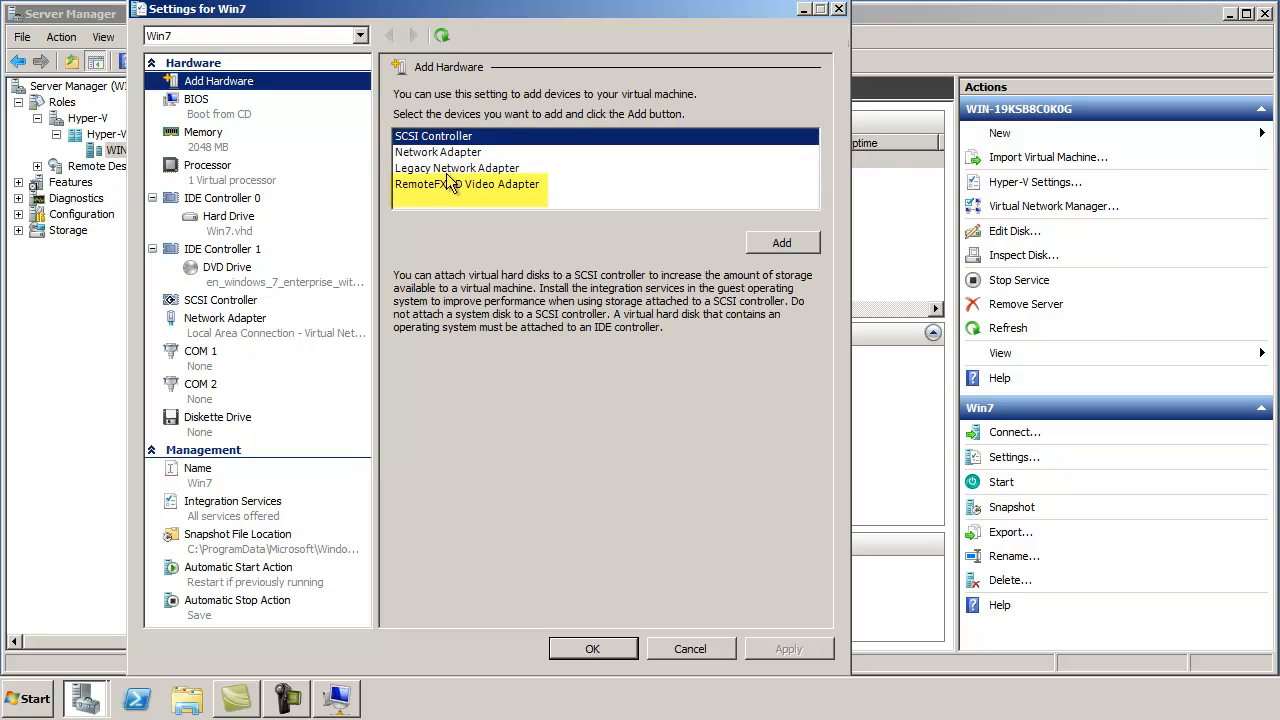
click(443, 187)
click(795, 244)
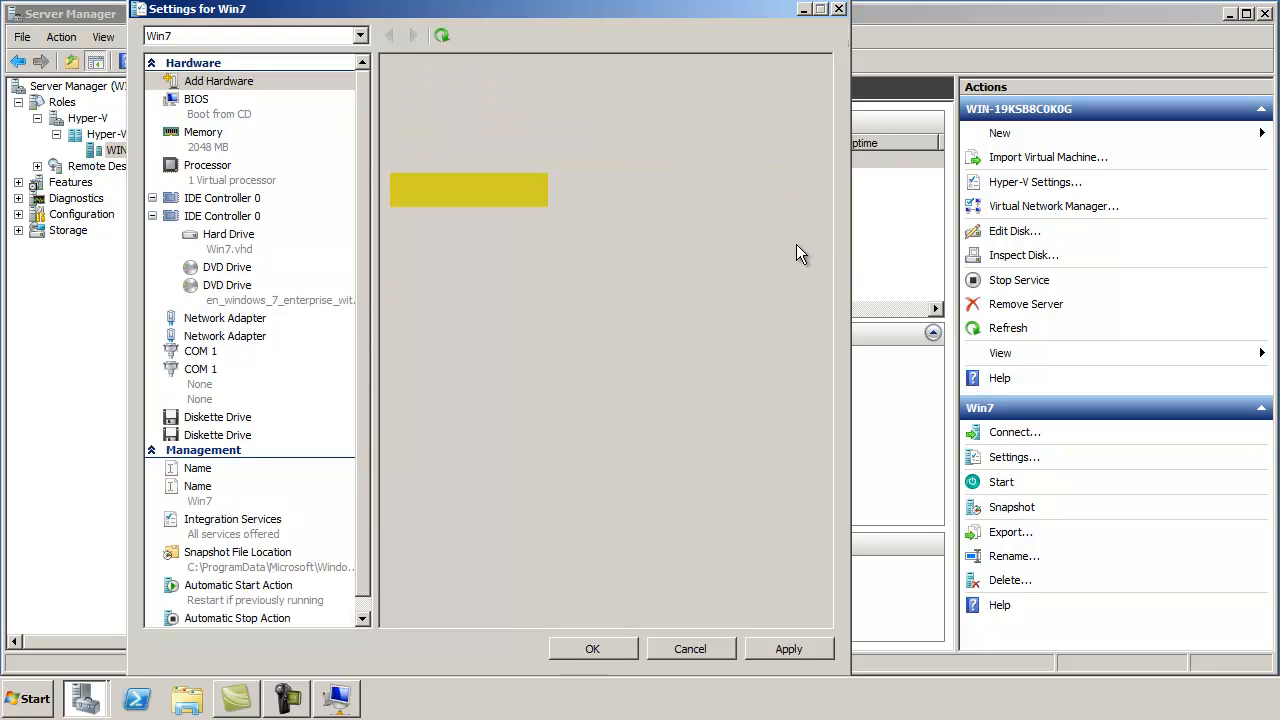
click(630, 159)
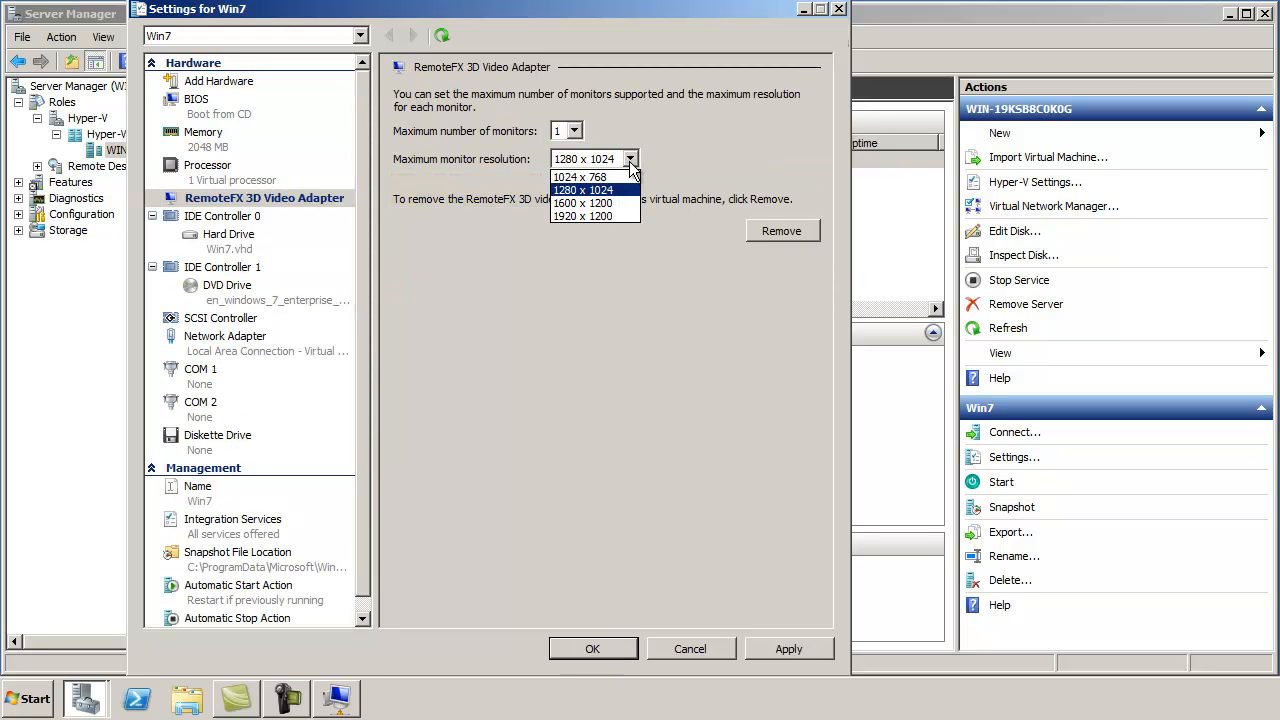
click(592, 216)
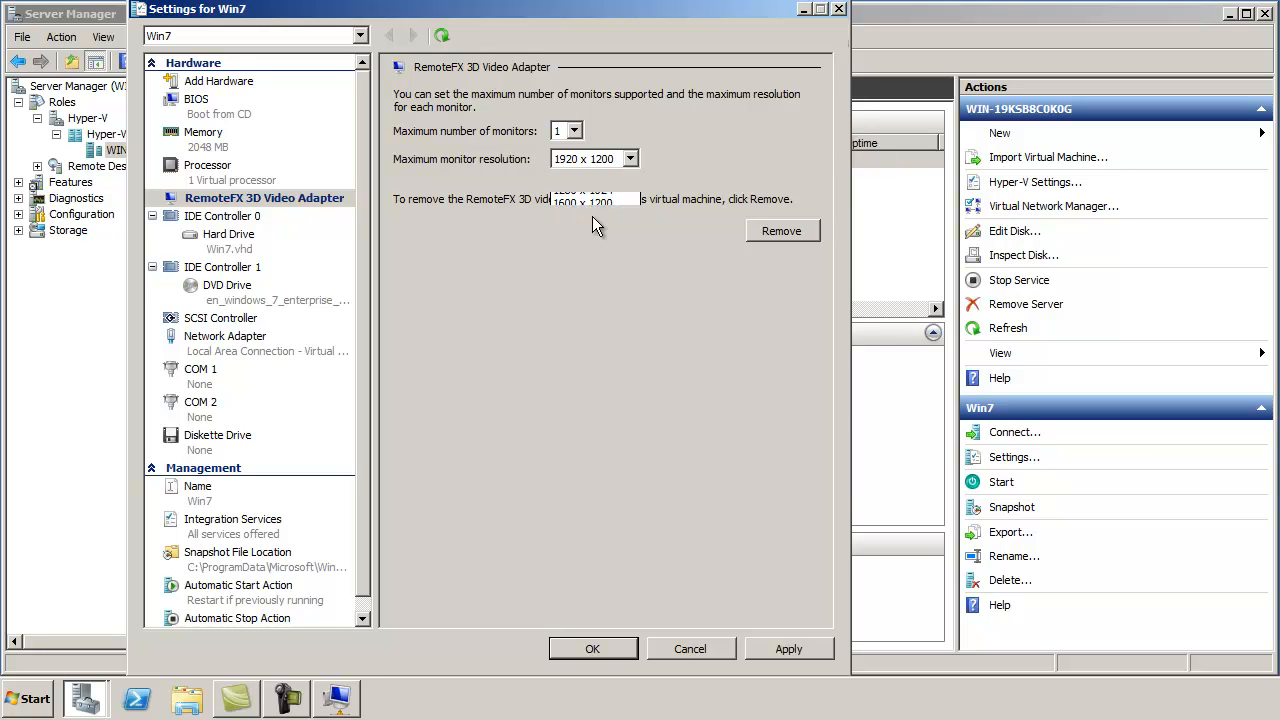
click(577, 134)
click(573, 162)
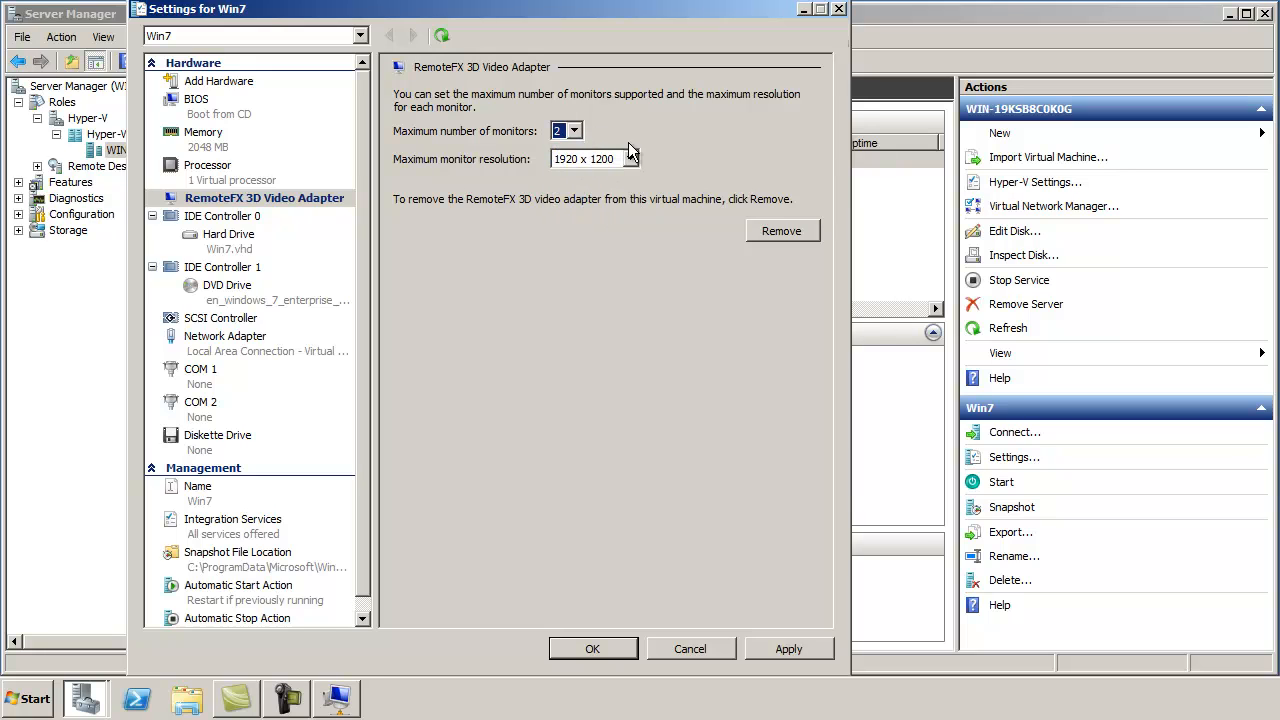
Step: Give Win7 2 virtual processors and save the settings
click(210, 163)
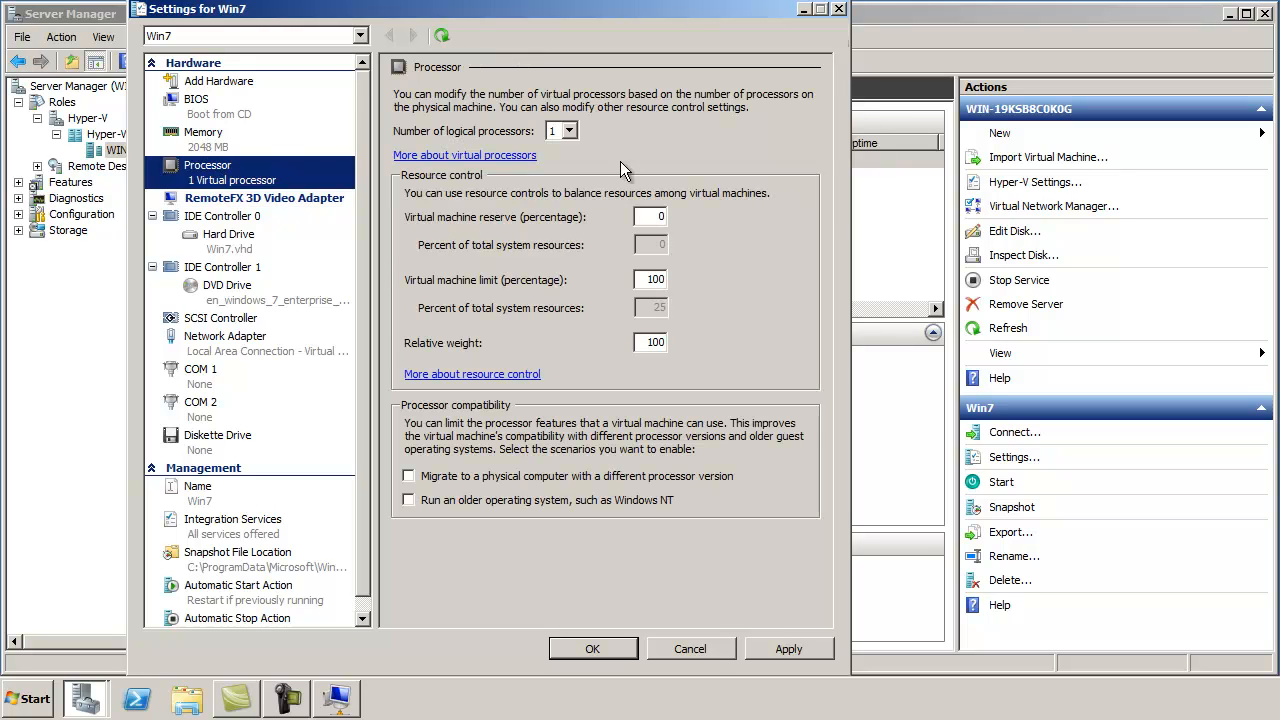
click(570, 131)
click(560, 171)
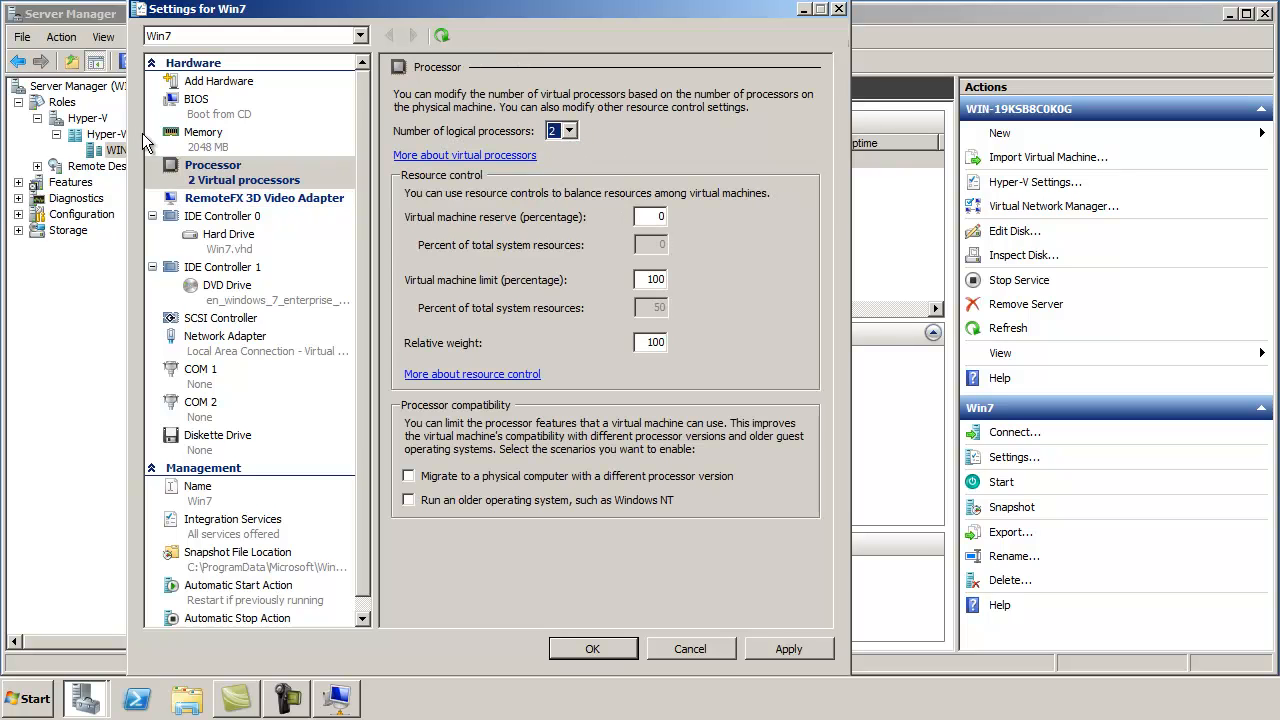
click(592, 651)
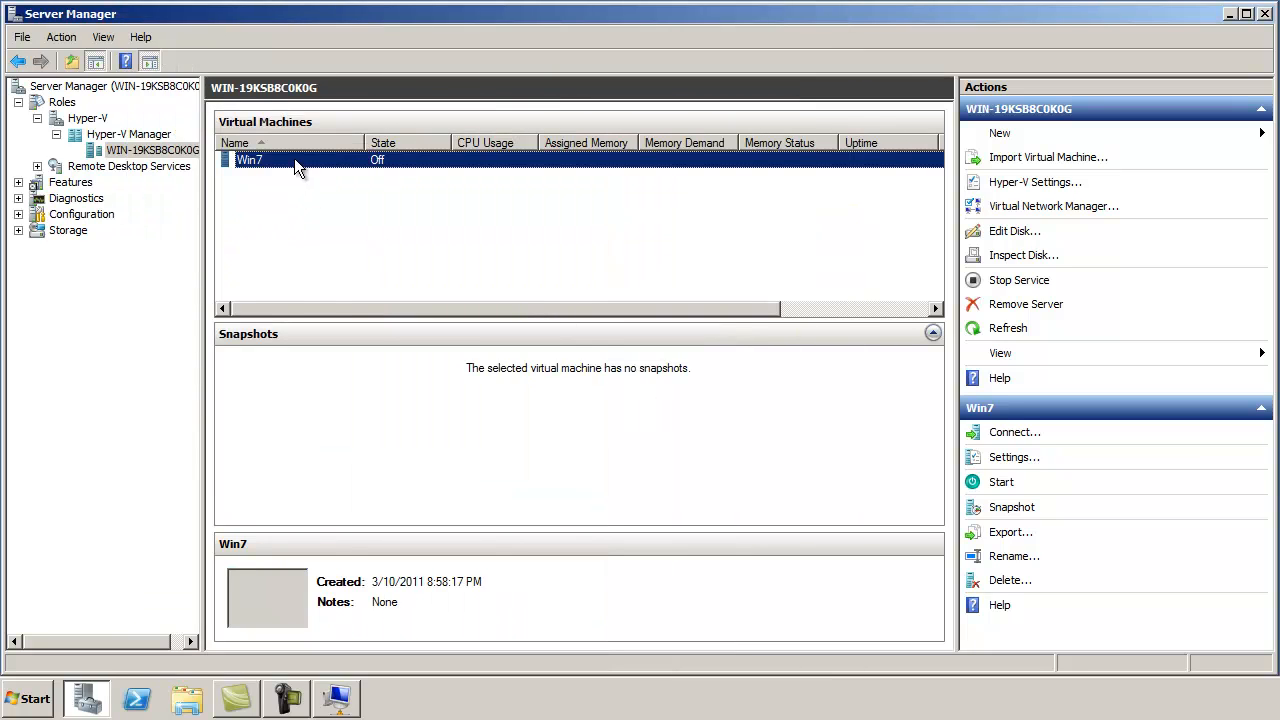
Step: Connect to the Win7 console and start the virtual machine
right_click(295, 162)
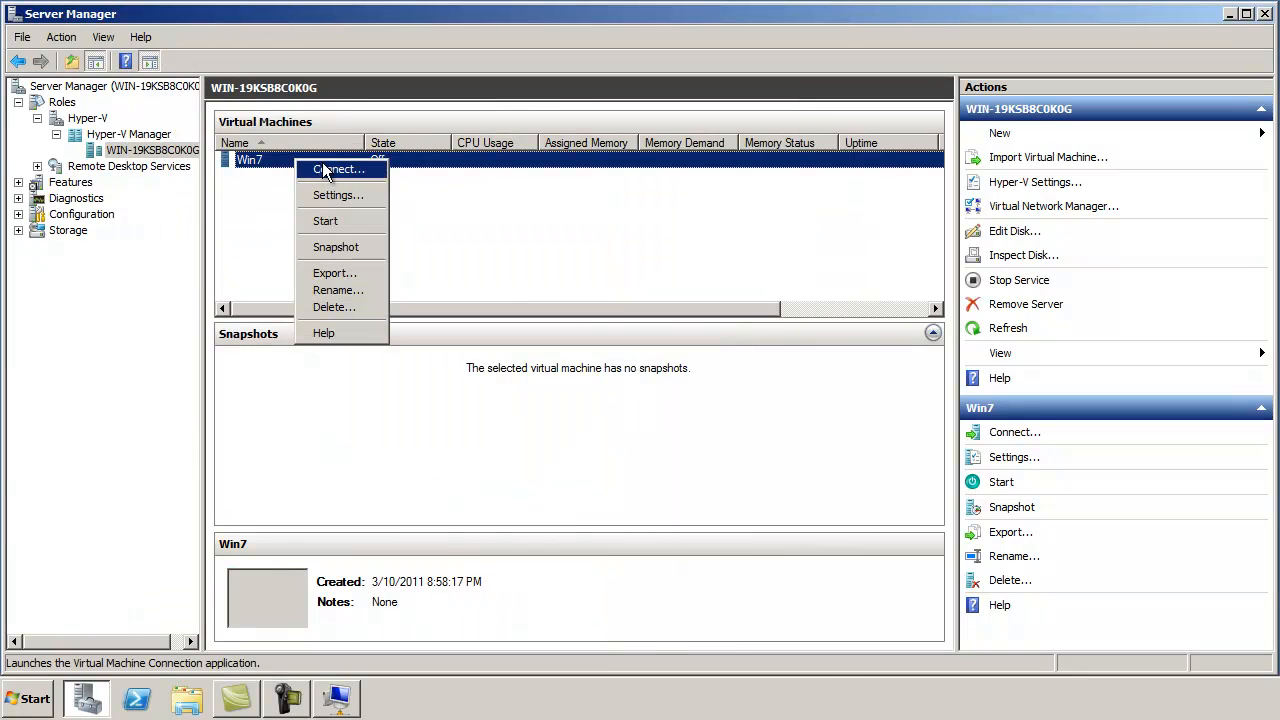
click(341, 173)
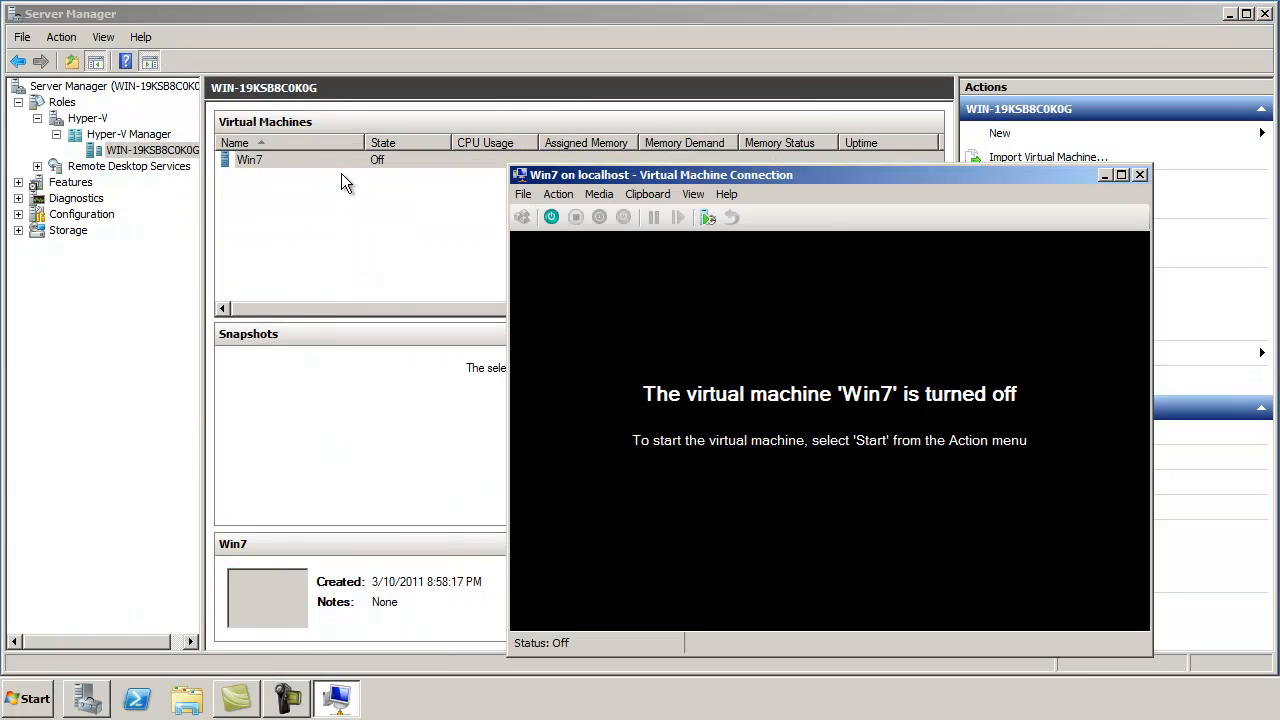
drag(699, 178, 644, 84)
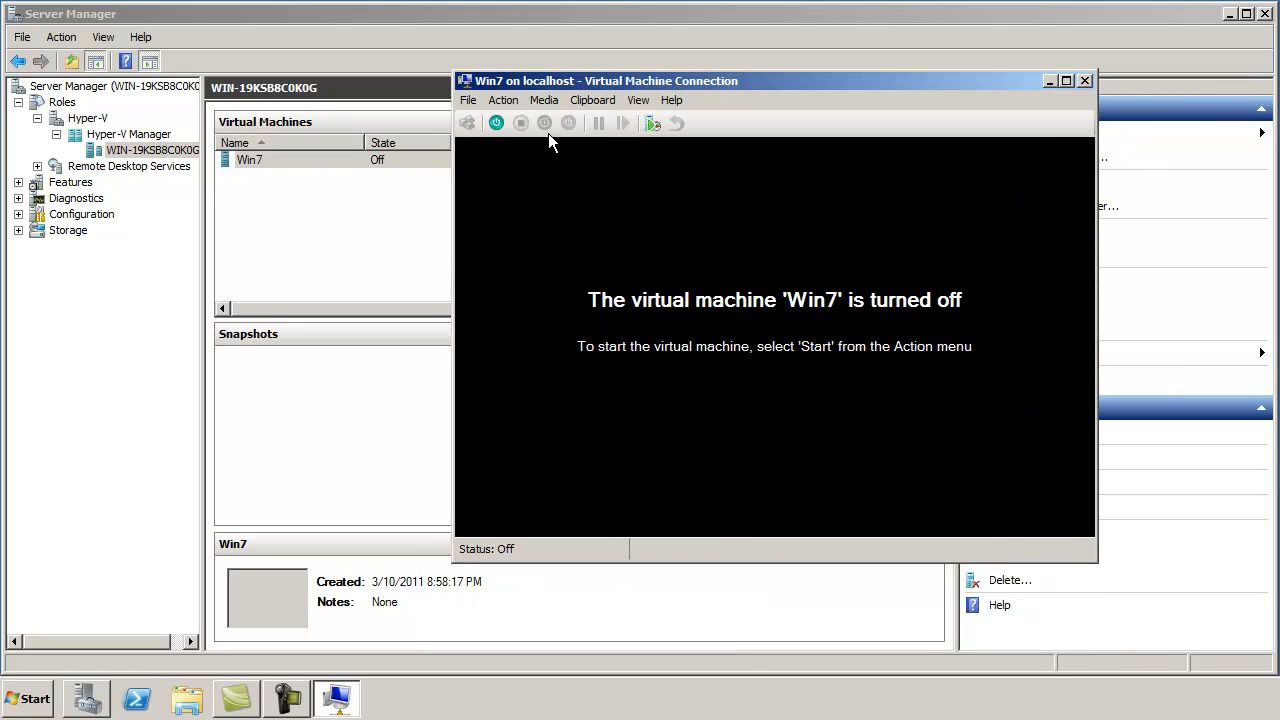
click(497, 123)
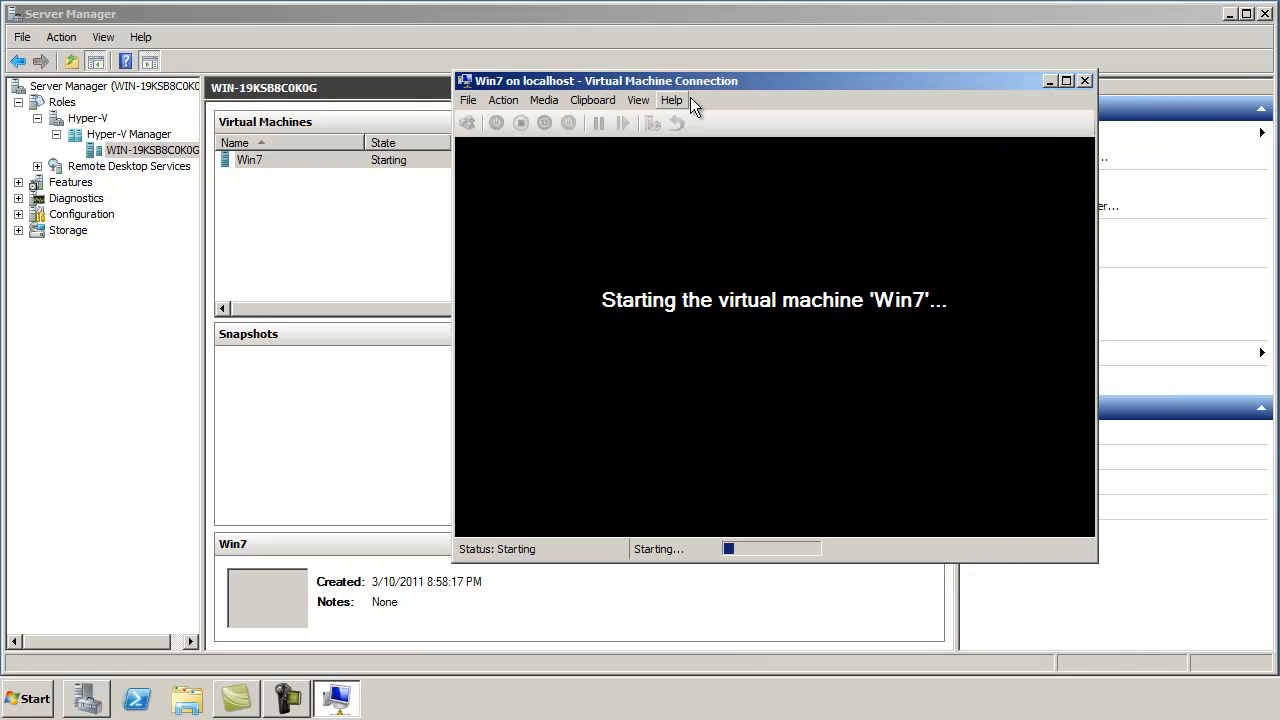
drag(710, 81, 633, 23)
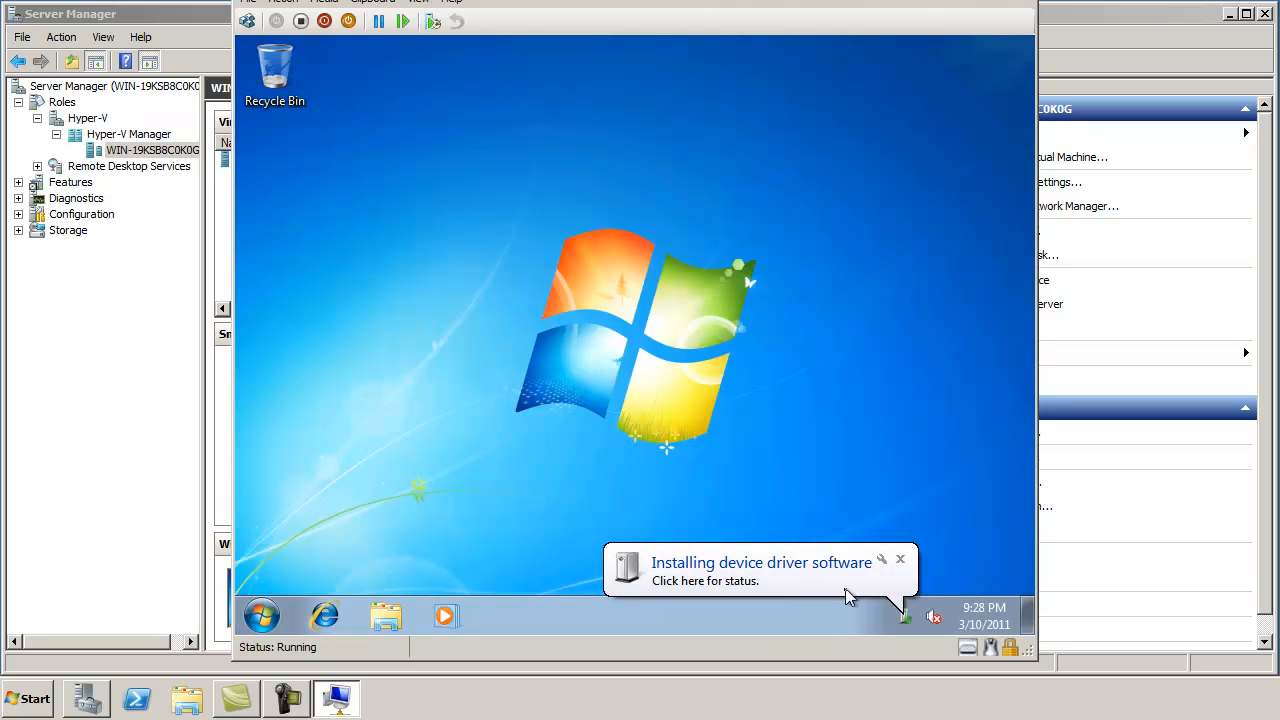
Step: Restart Win7 to finish the new driver install, then launch Remote Desktop Connection
click(707, 590)
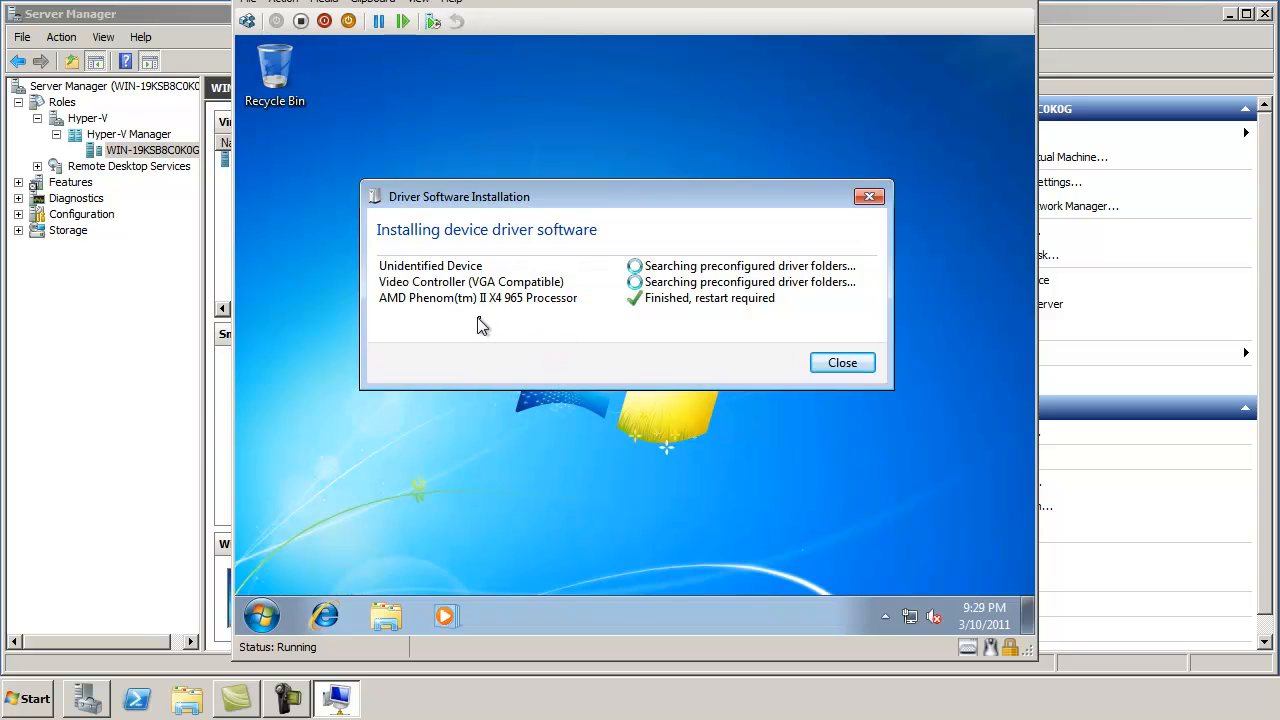
click(645, 346)
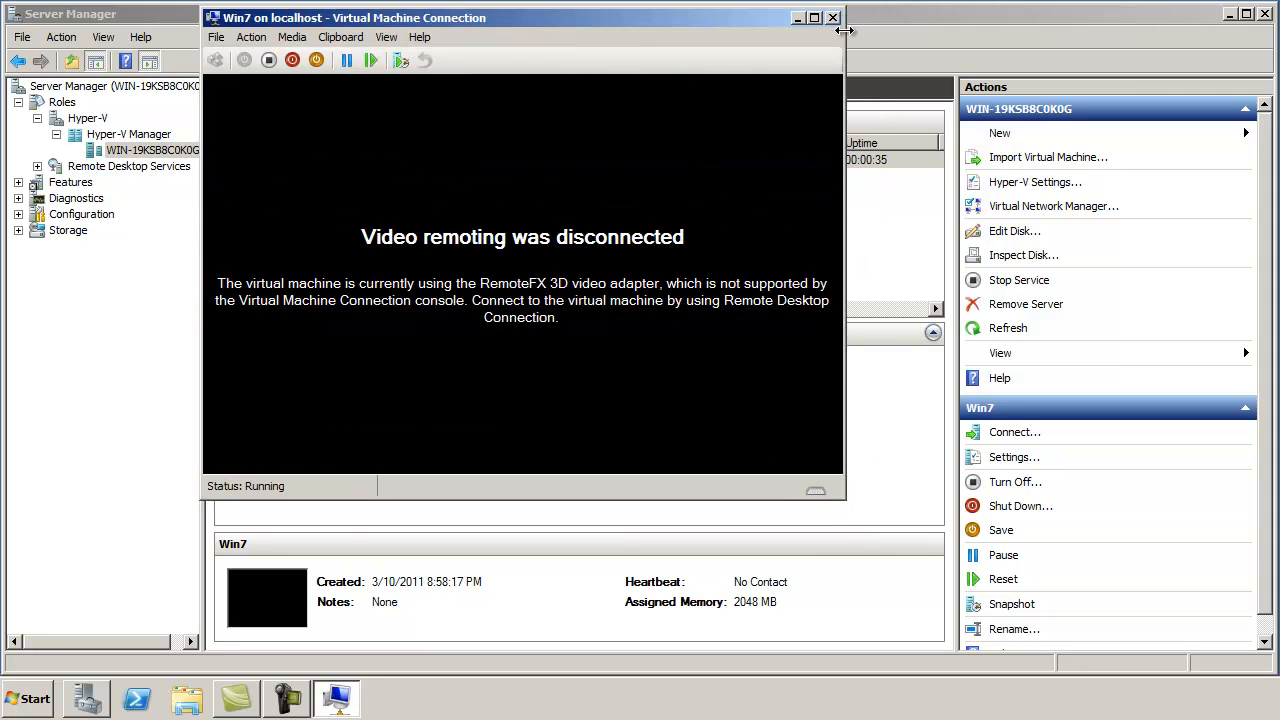
click(833, 18)
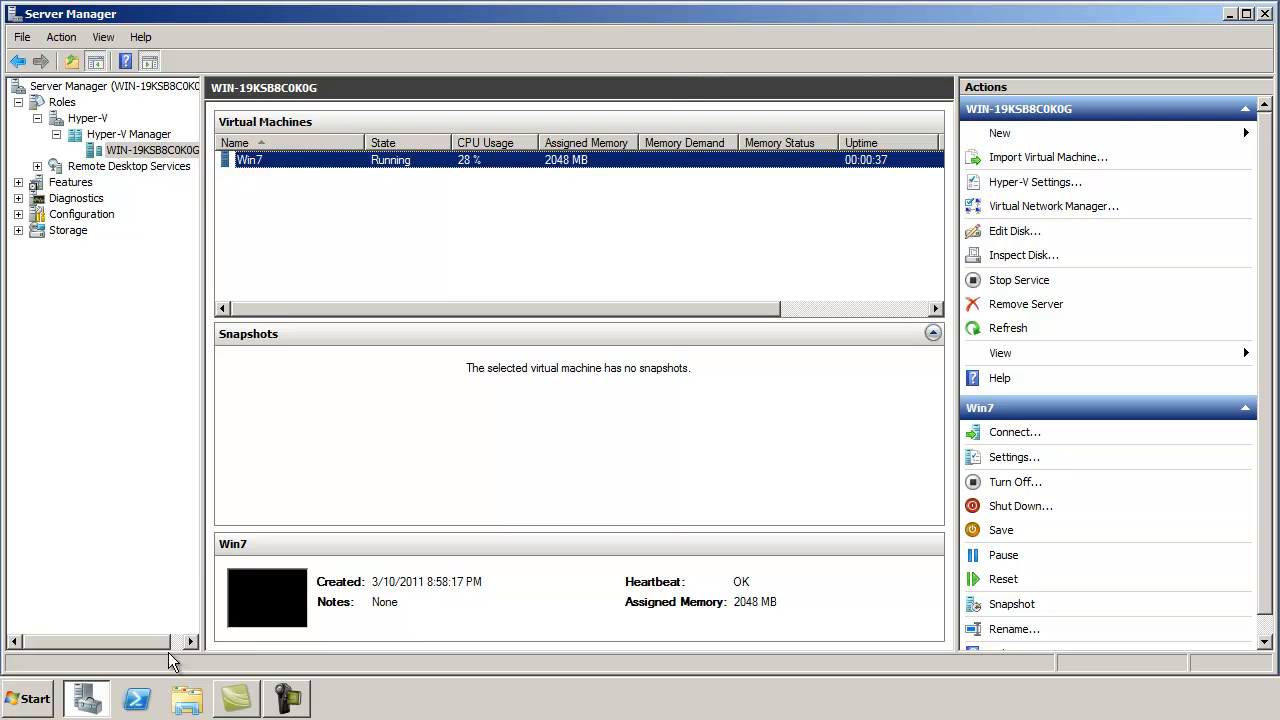
click(29, 700)
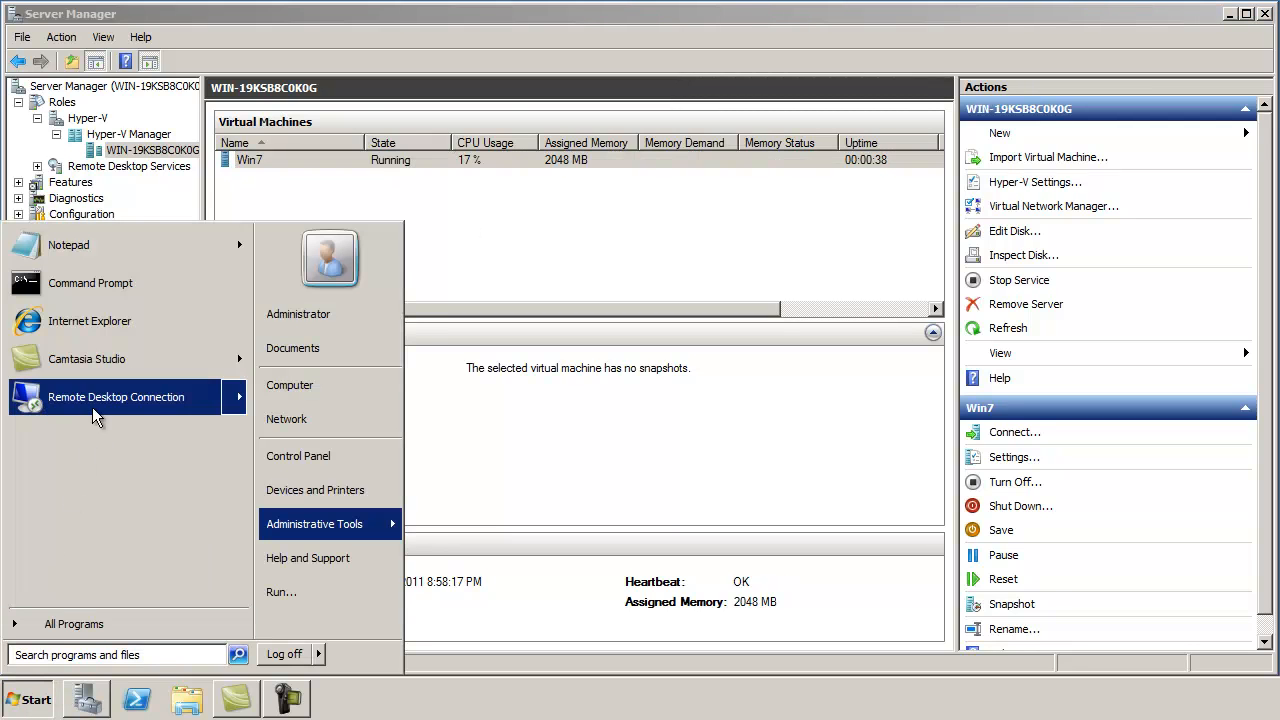
click(91, 405)
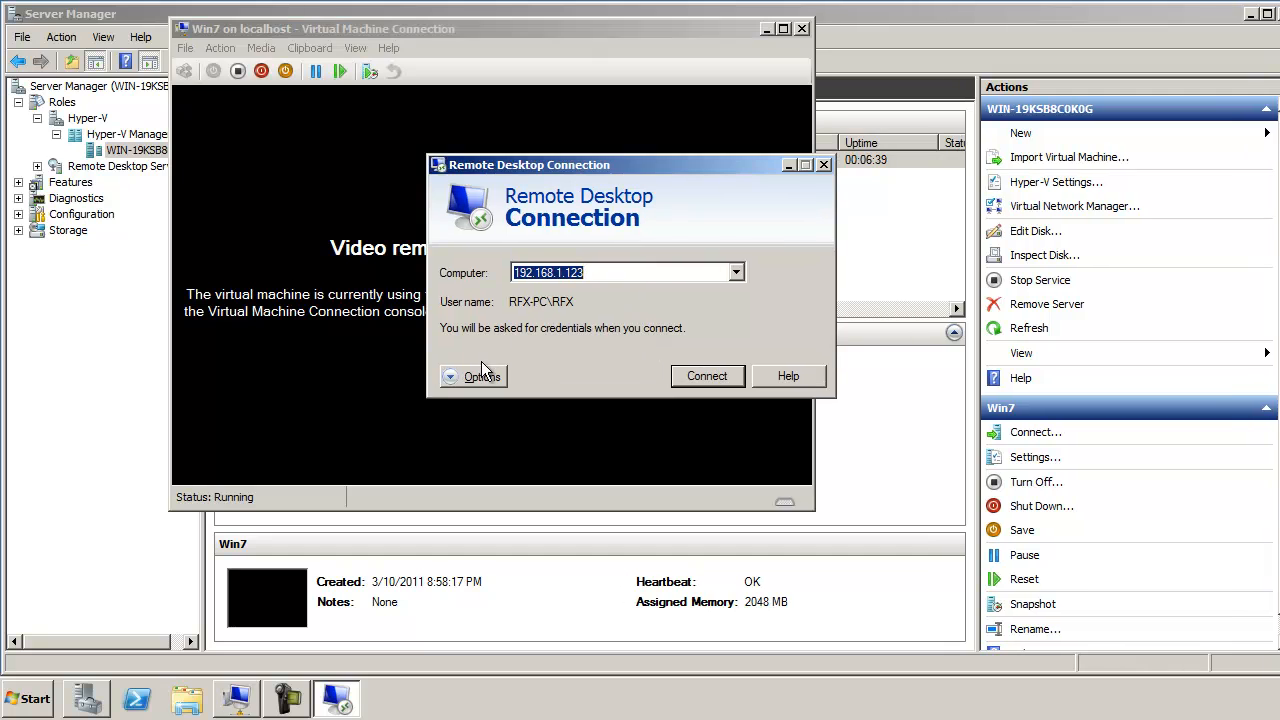
Step: Review the Display and Experience options, then connect to 192.168.1.123 and enter the account password
click(476, 369)
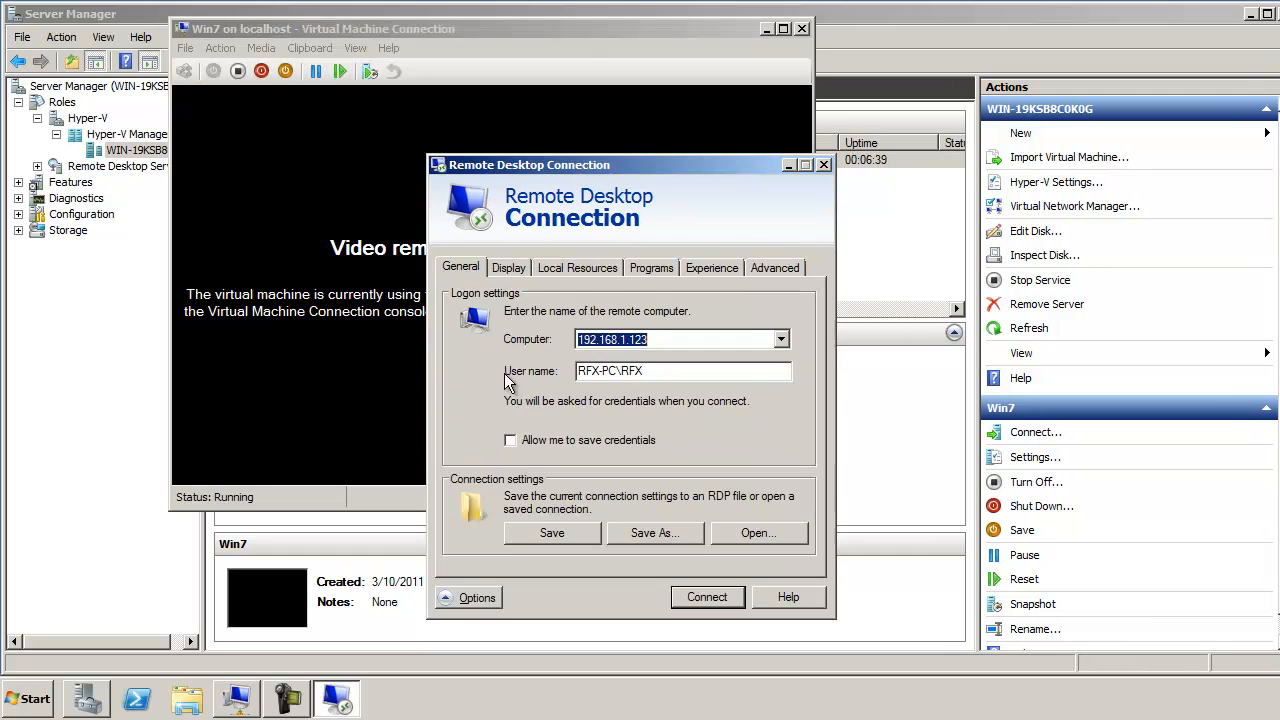
click(510, 268)
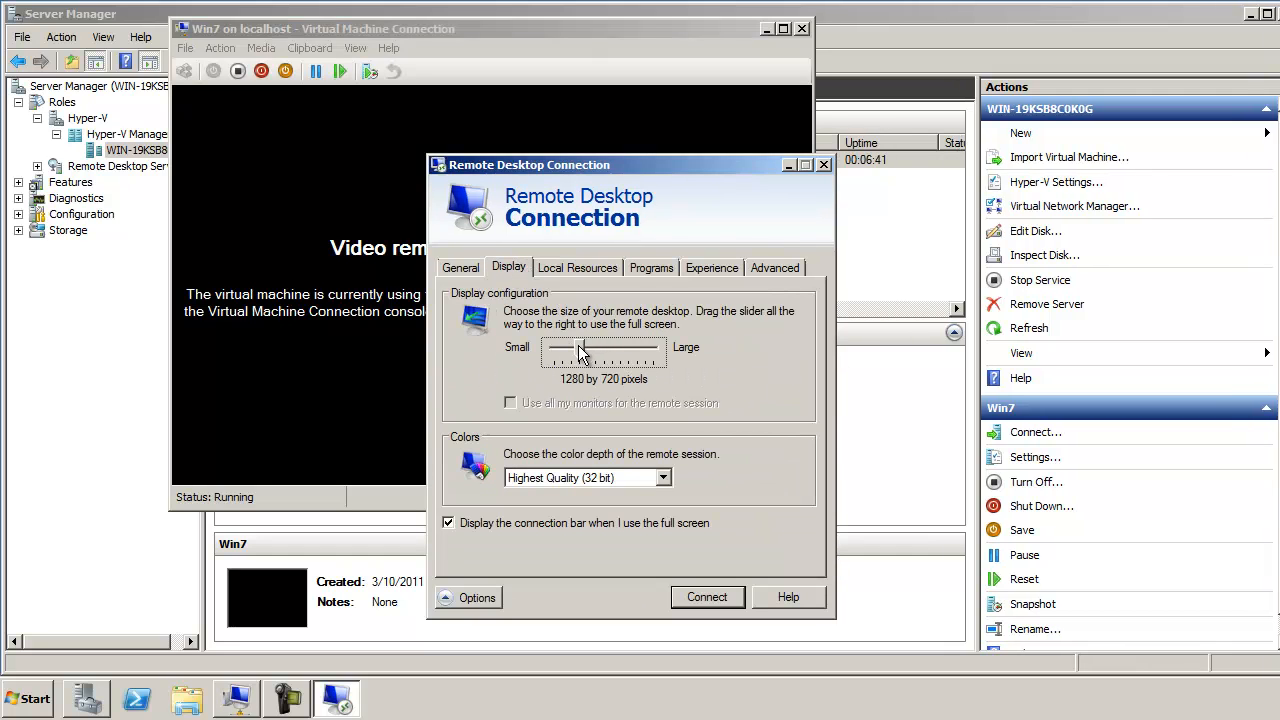
click(710, 268)
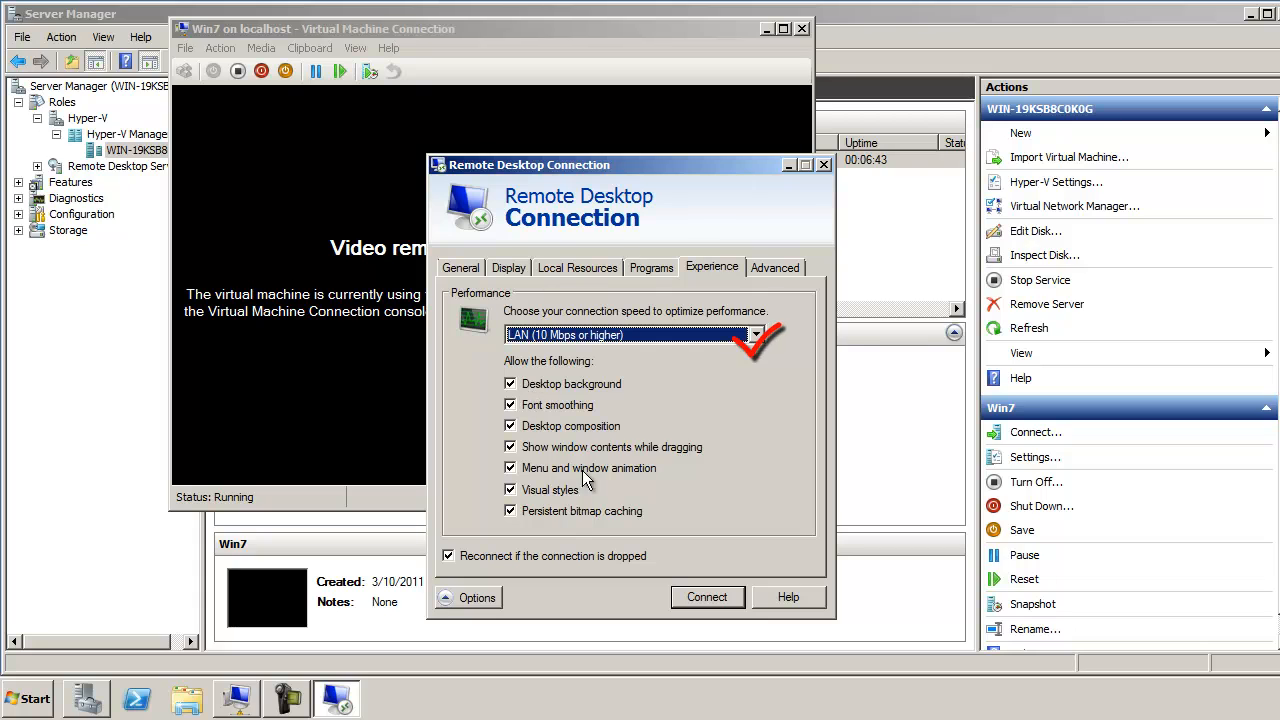
click(460, 267)
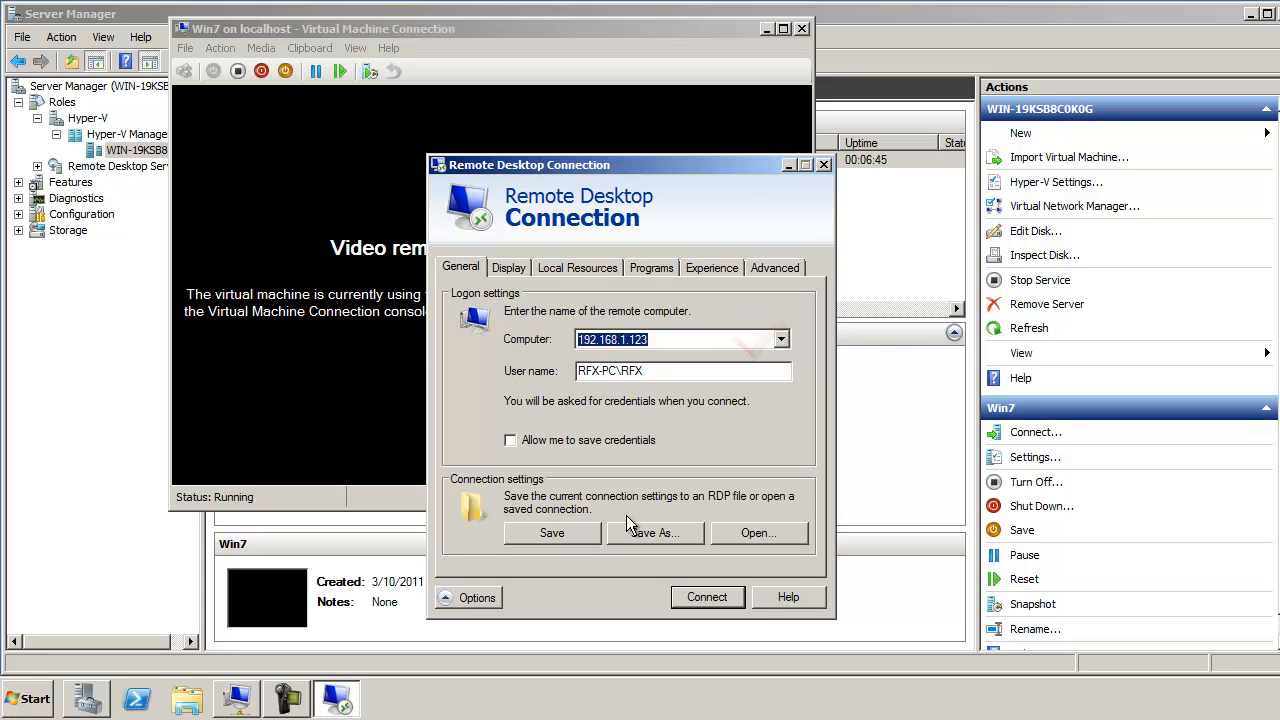
click(686, 596)
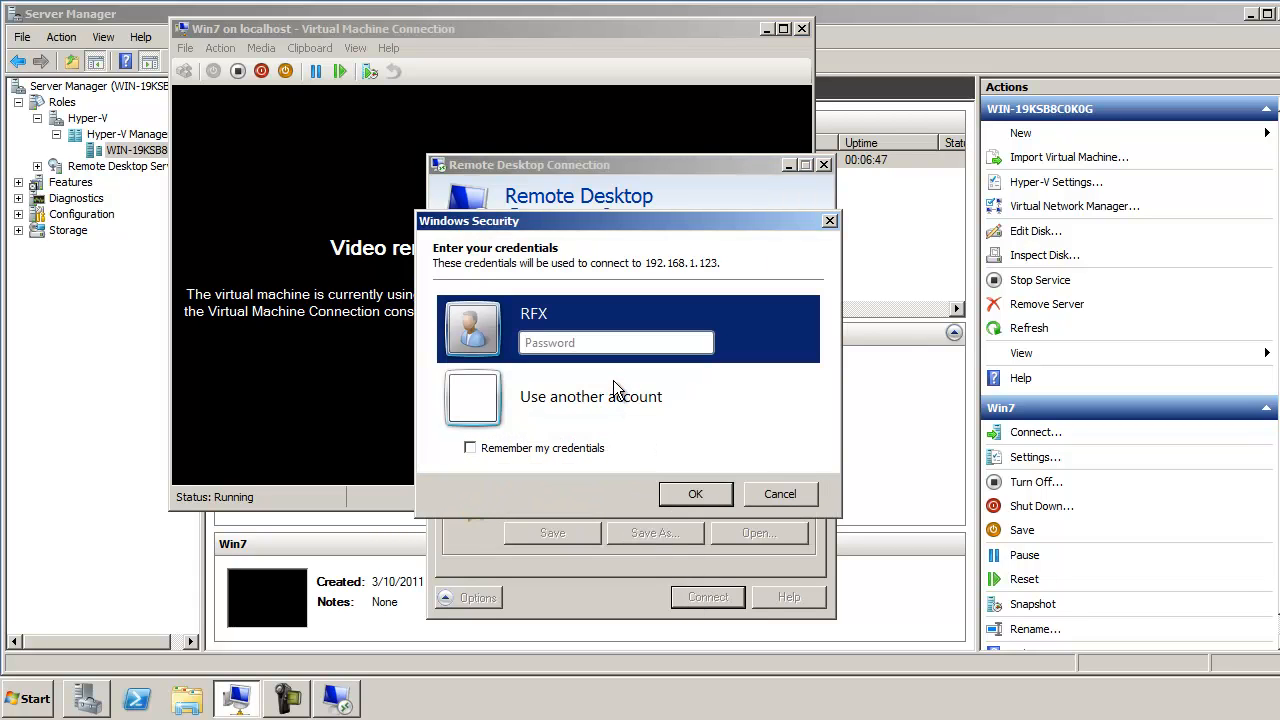
text(•••••••)
key(Return)
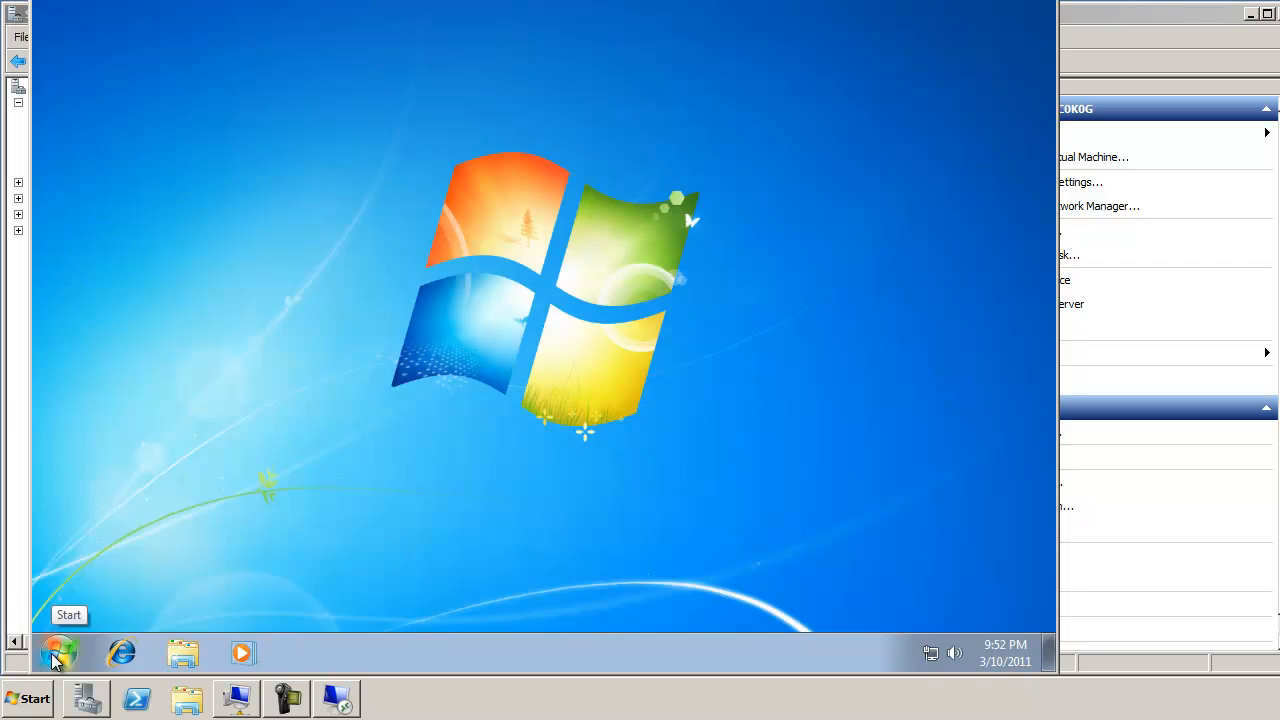
Step: Check Device Manager shows Microsoft RemoteFX Graphics Device - WDDM, then close Device Manager and System
click(58, 653)
right_click(350, 395)
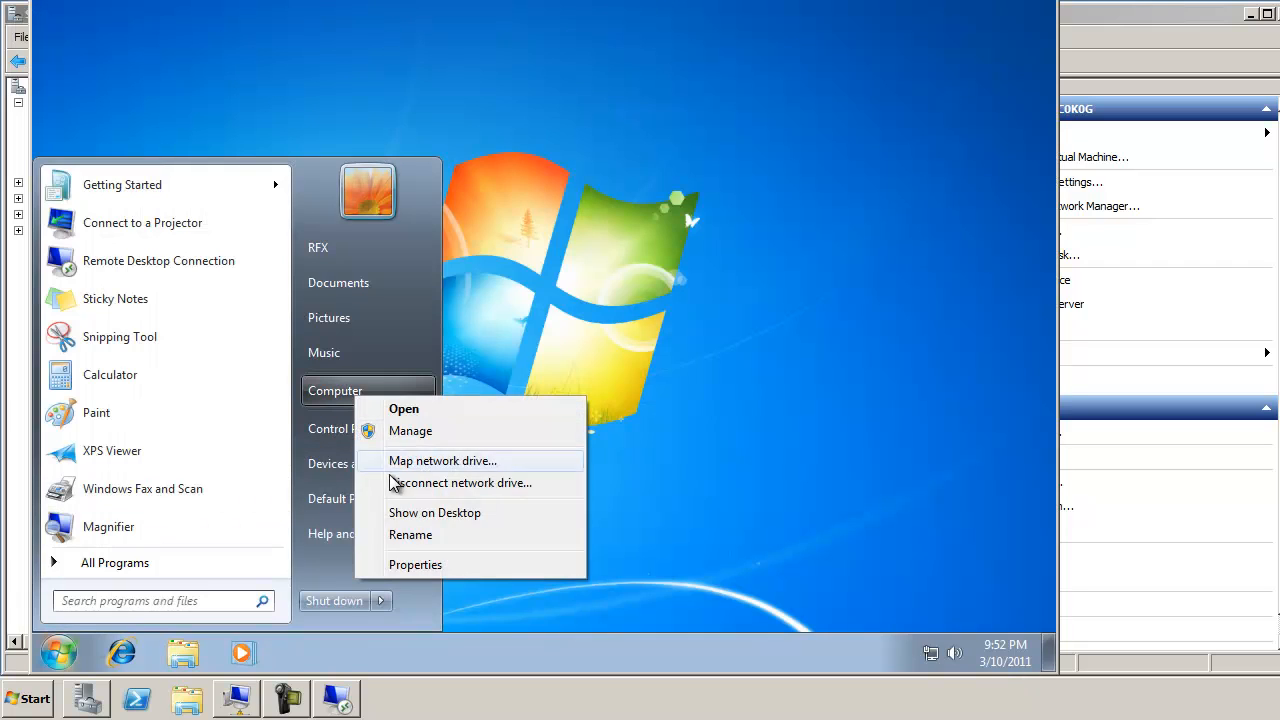
click(394, 563)
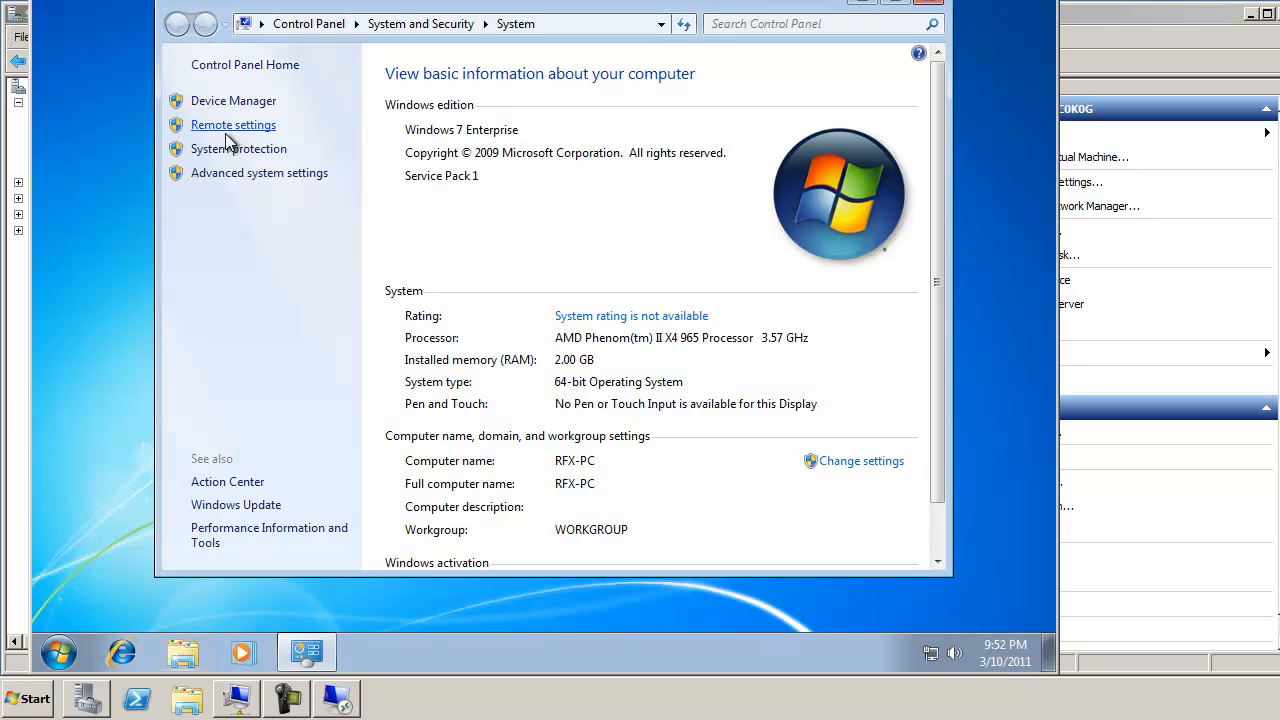
click(230, 100)
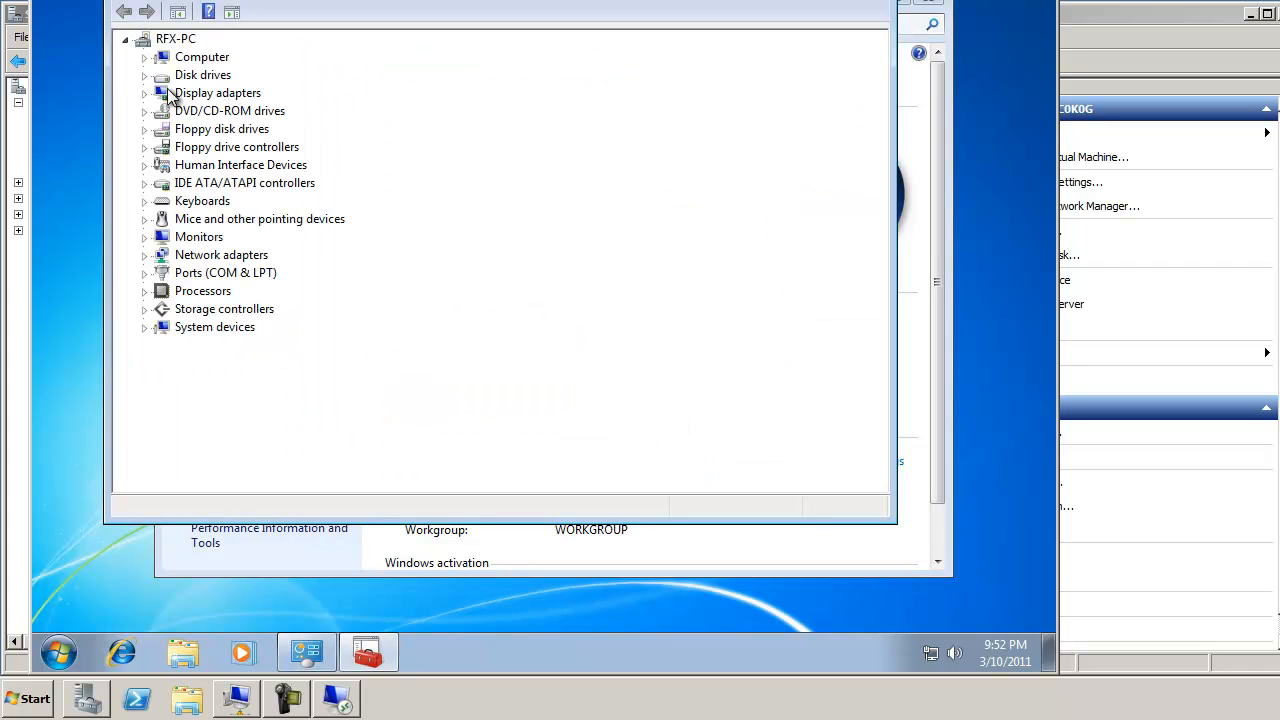
click(144, 95)
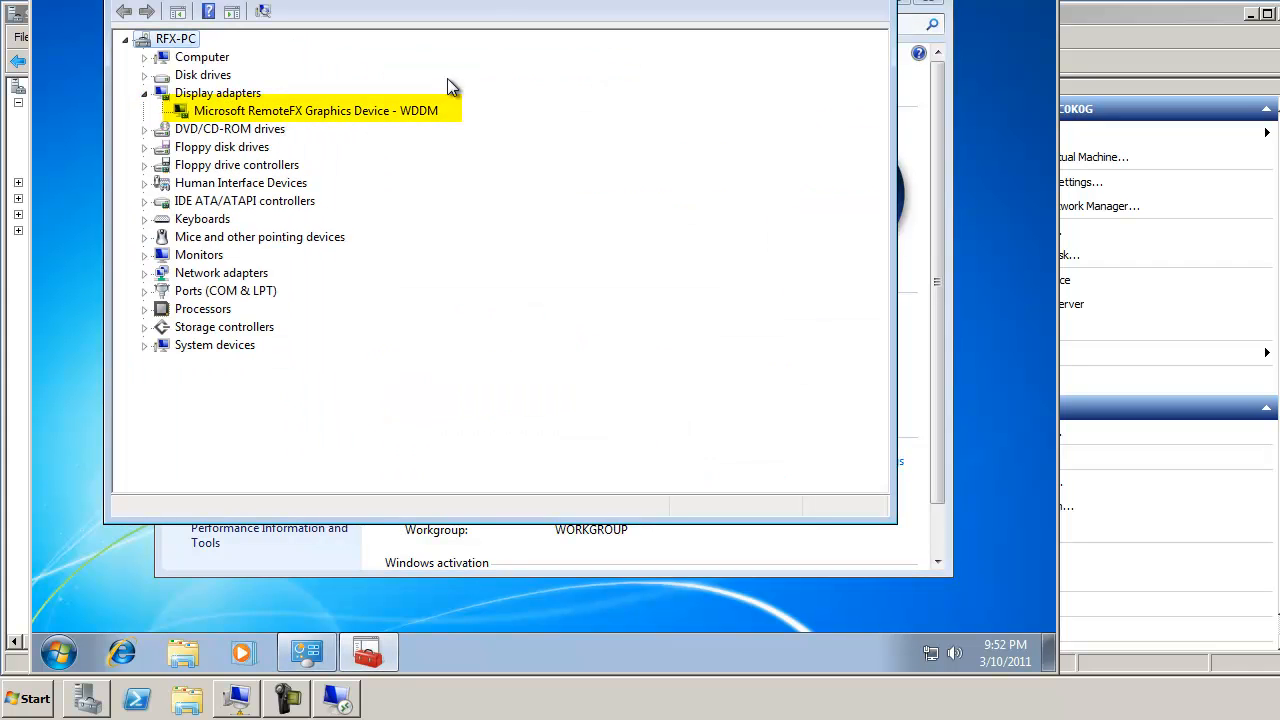
click(862, 55)
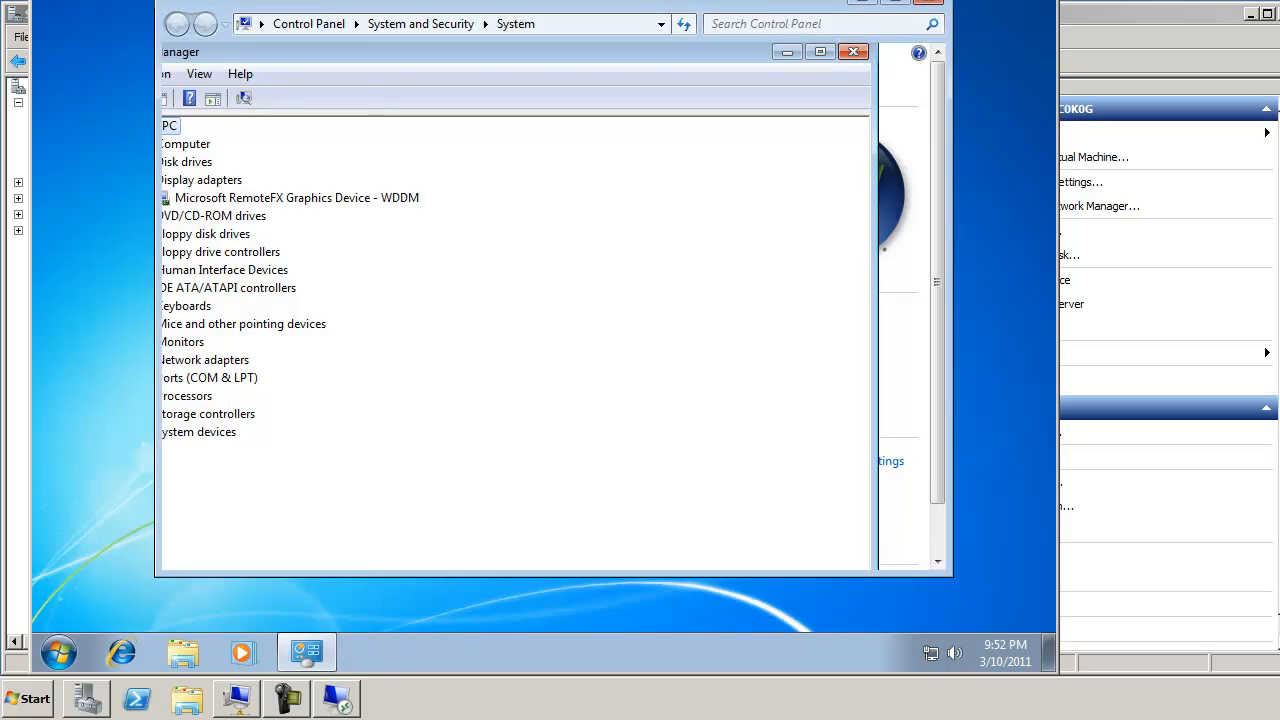
click(886, 11)
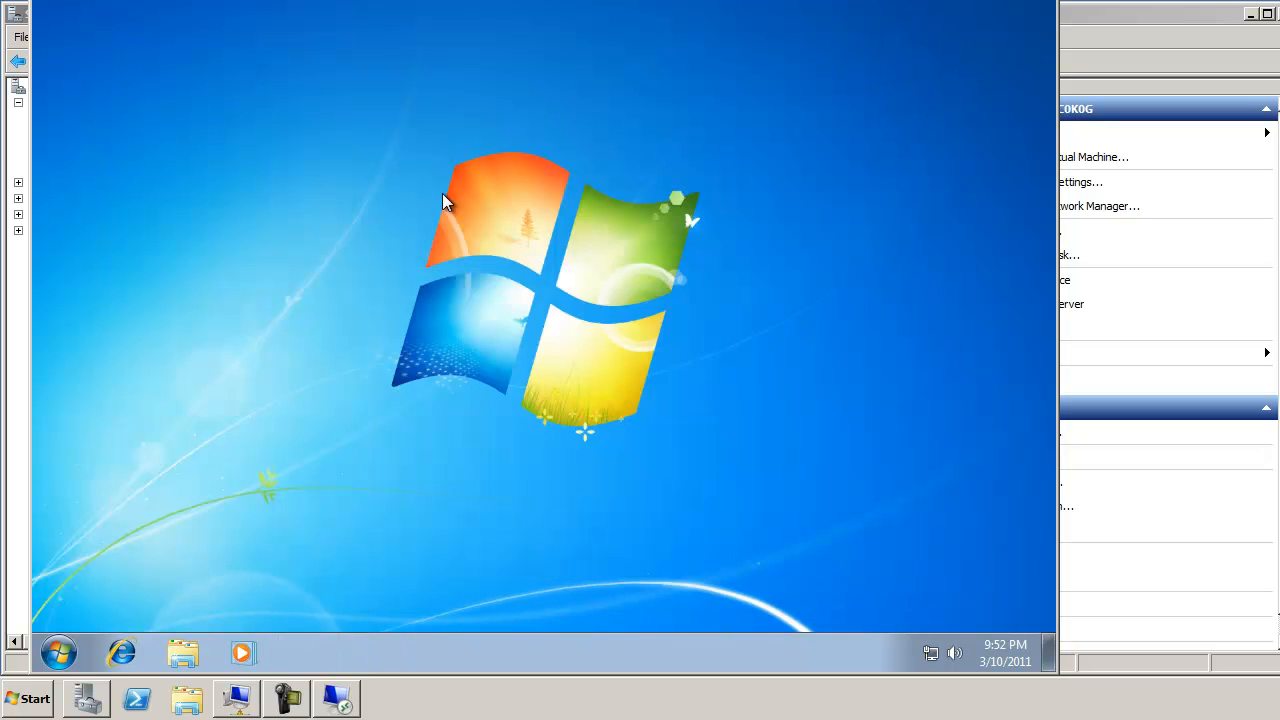
right_click(444, 197)
Step: Apply the Windows 7 Aero theme and save a lower-intensity custom window colour
click(495, 408)
scroll(448, 271, up, 5)
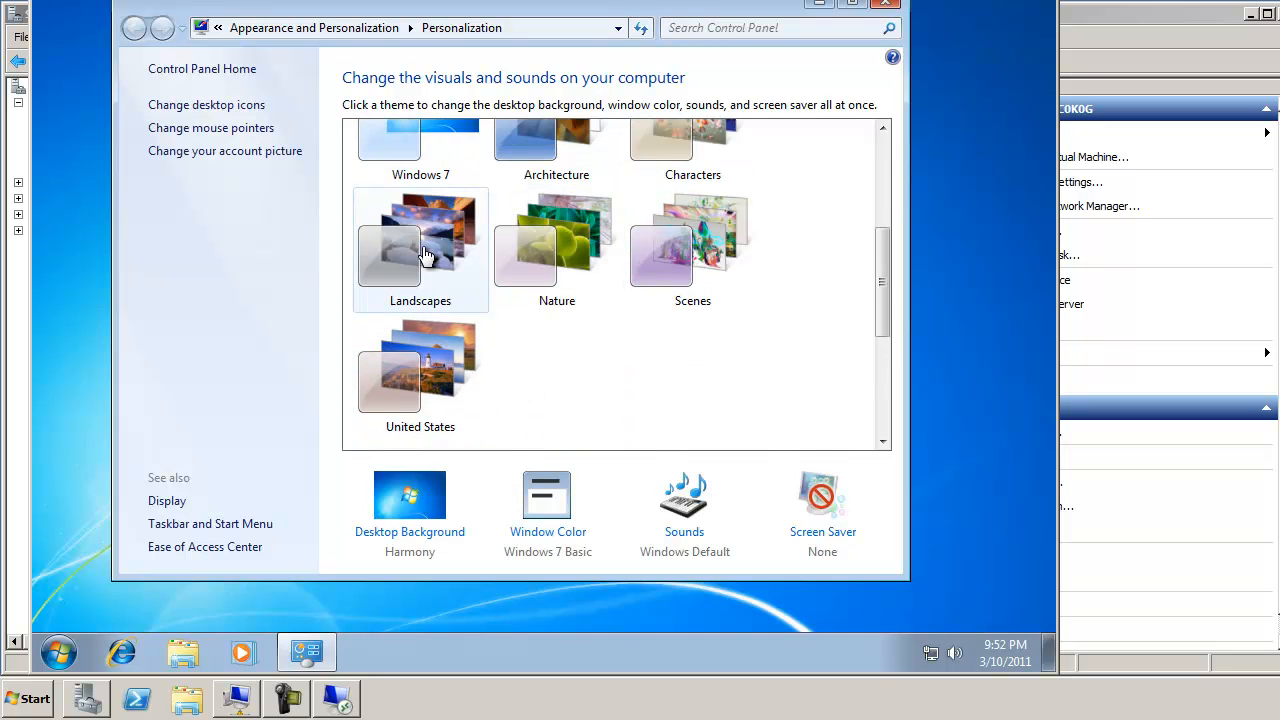
click(424, 257)
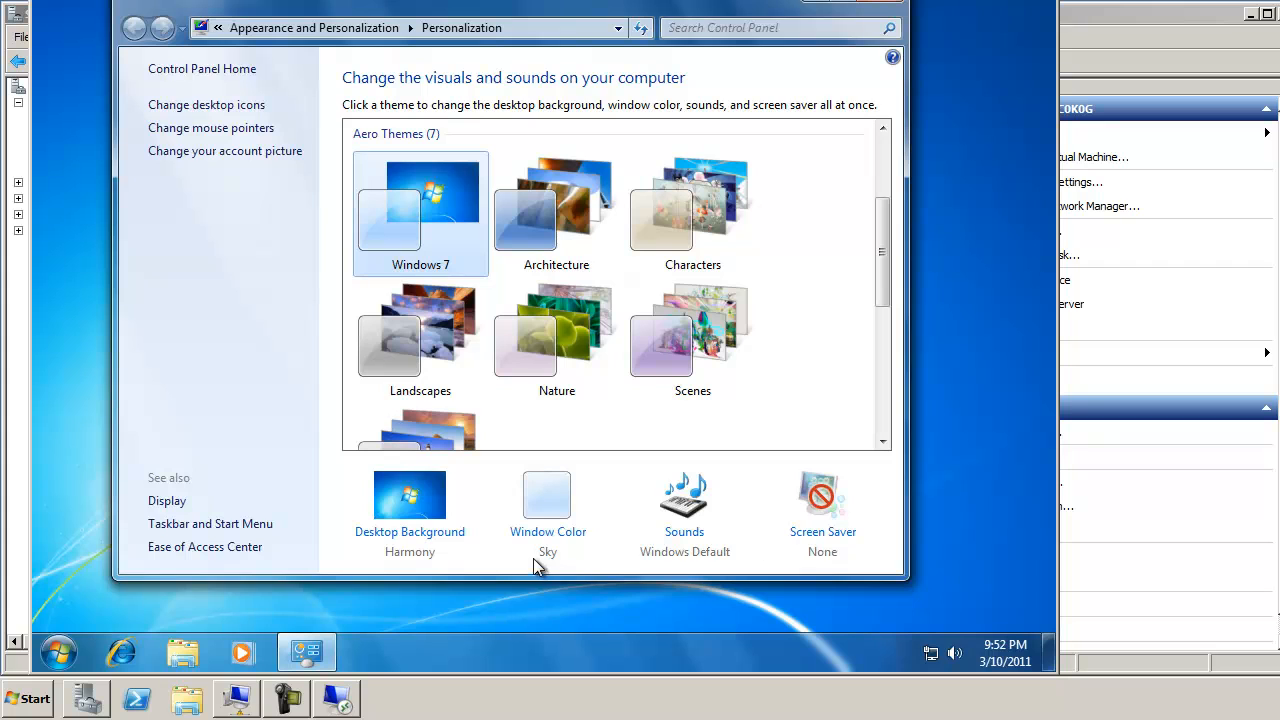
click(548, 508)
drag(430, 352, 378, 352)
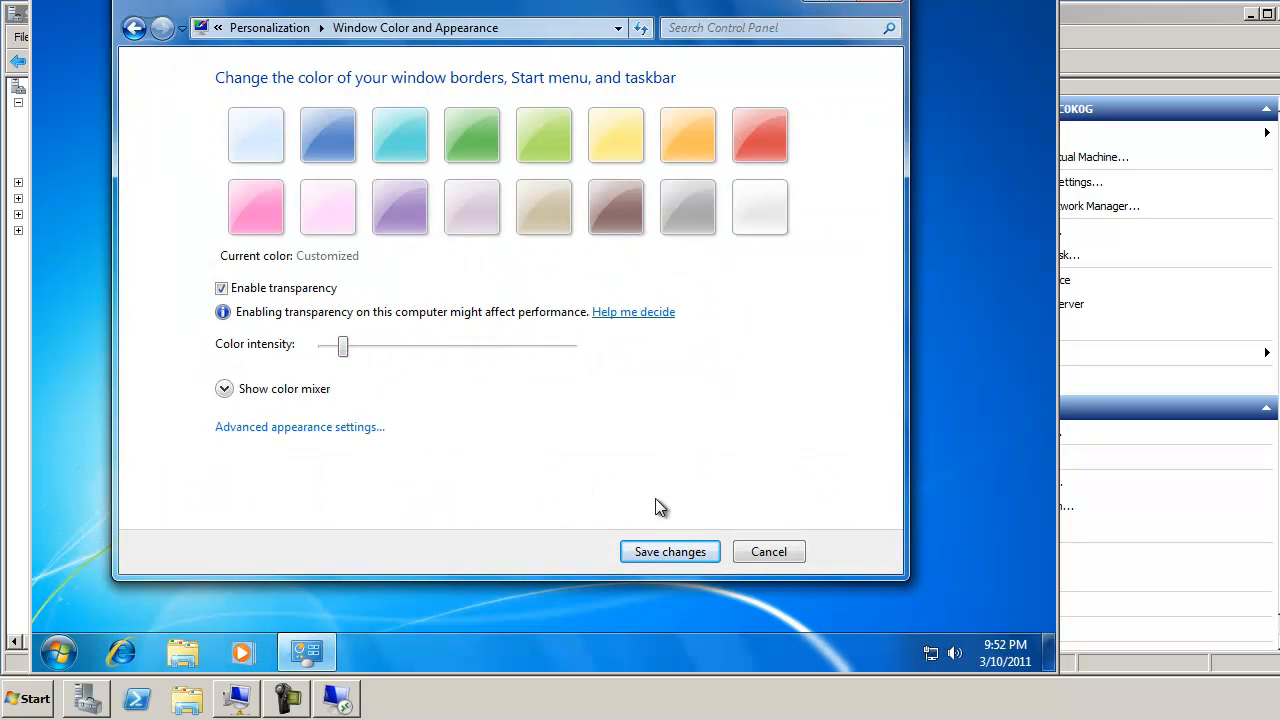
click(671, 551)
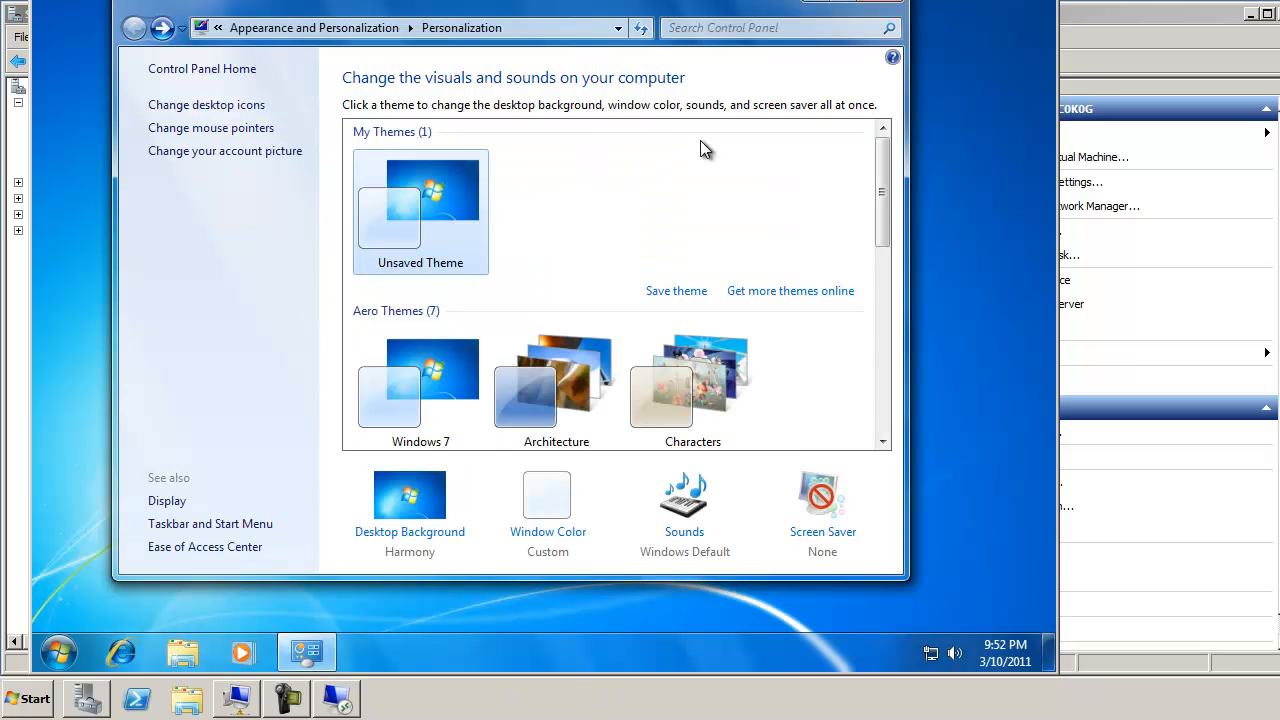
click(893, 9)
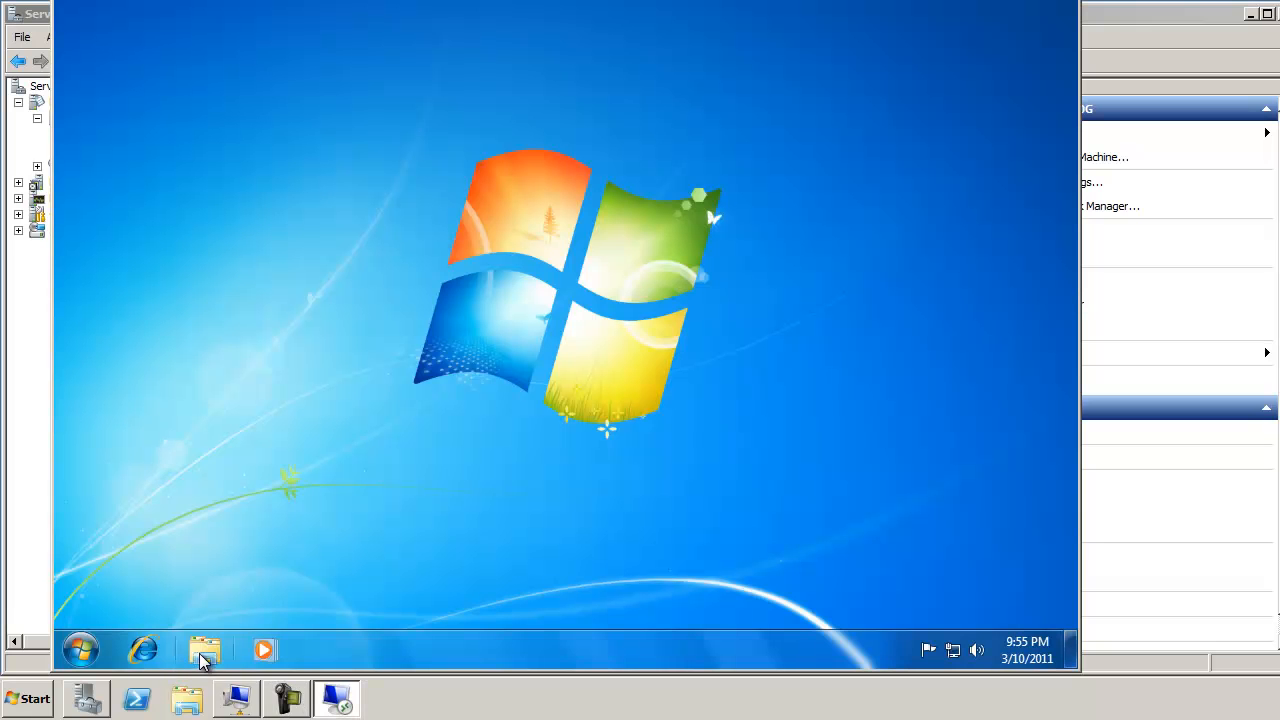
Step: Run OpenGLTest from the Documents 4DMOpenGL folder to render the heart model
click(203, 652)
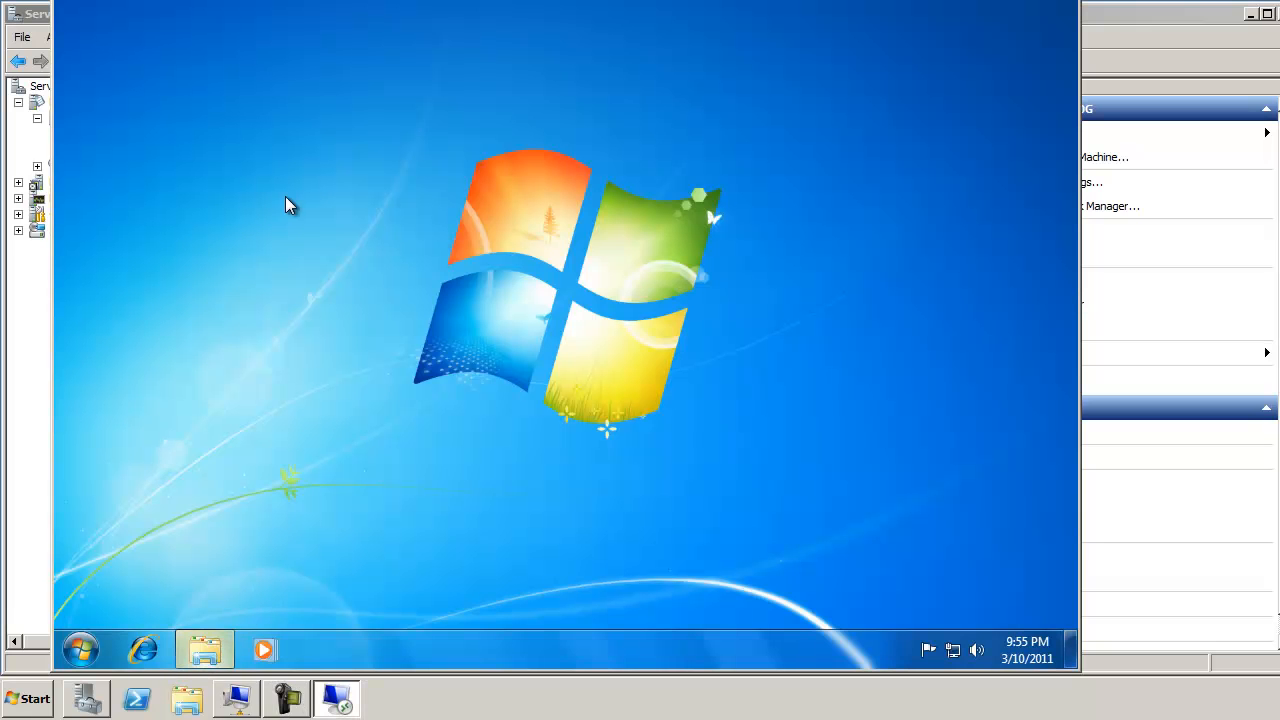
double_click(417, 170)
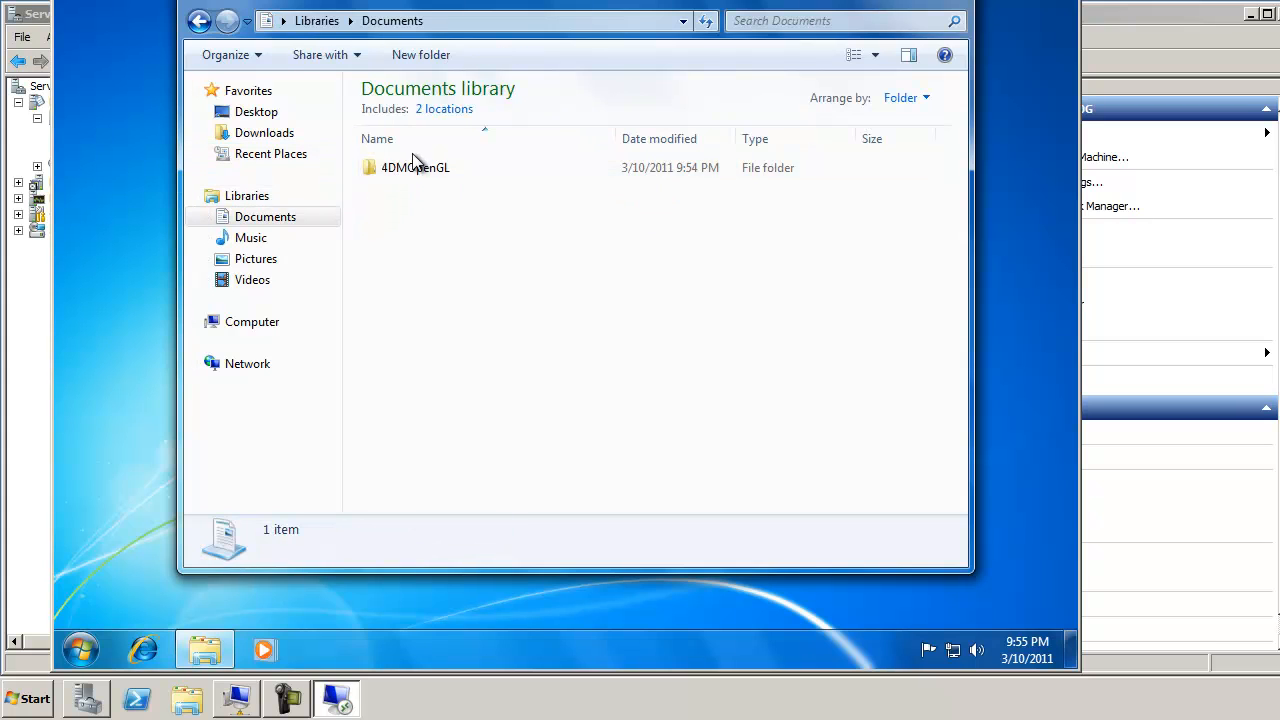
click(417, 172)
double_click(417, 172)
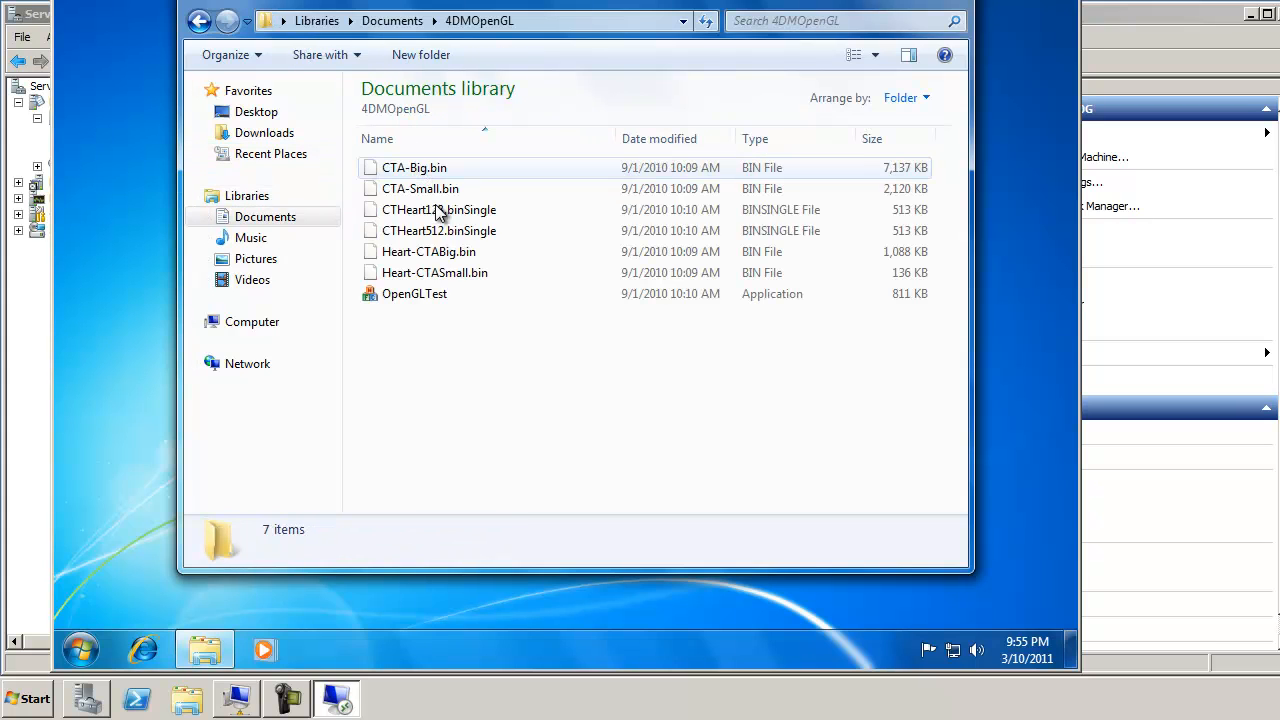
double_click(420, 296)
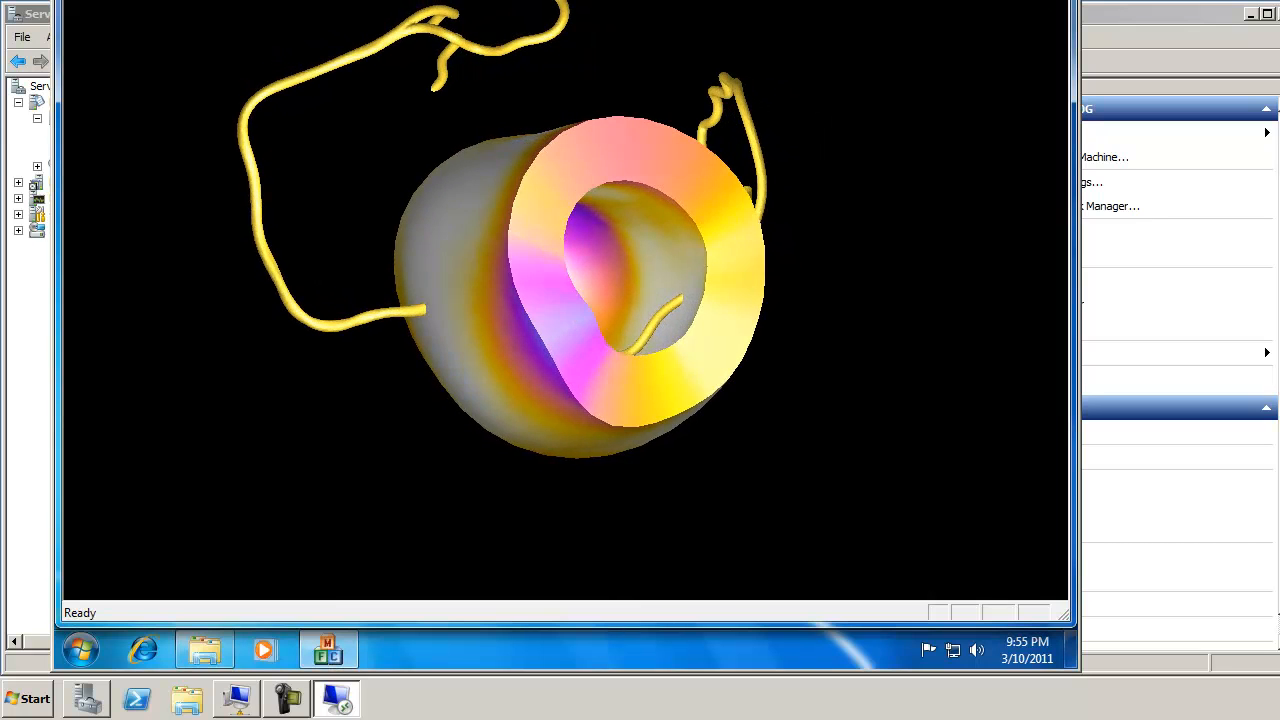
drag(916, 0, 884, 84)
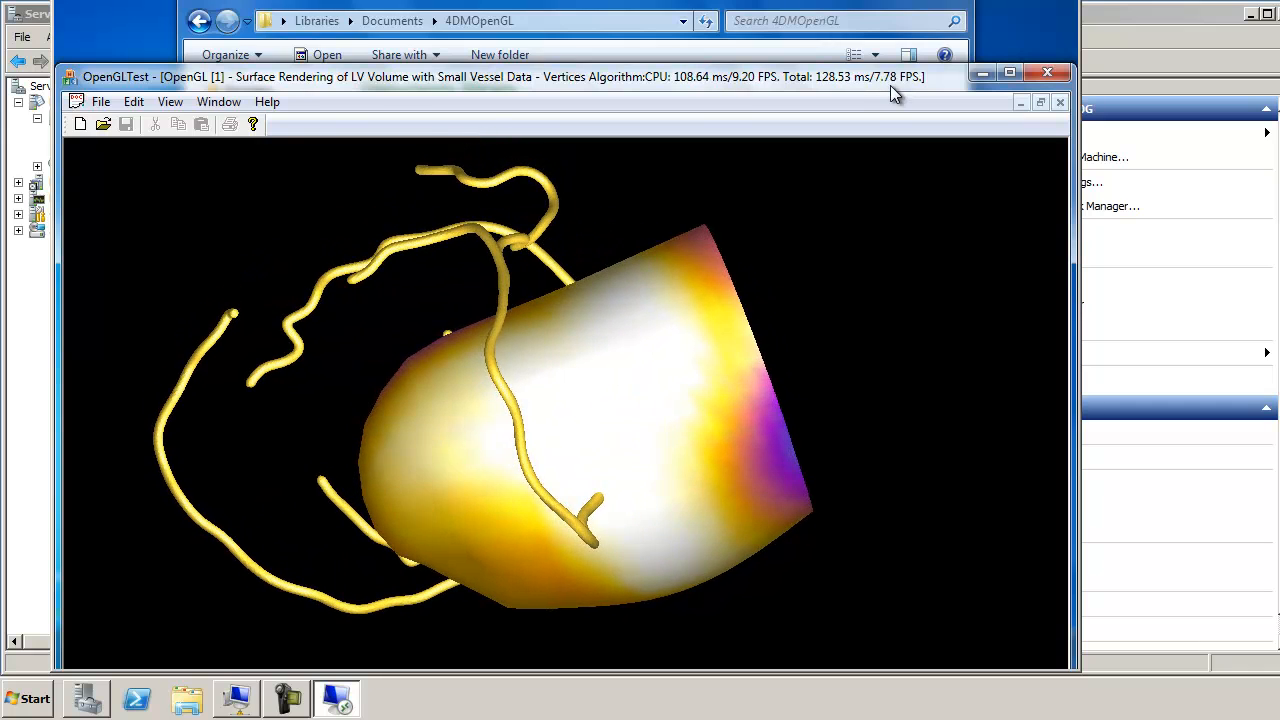
click(1056, 73)
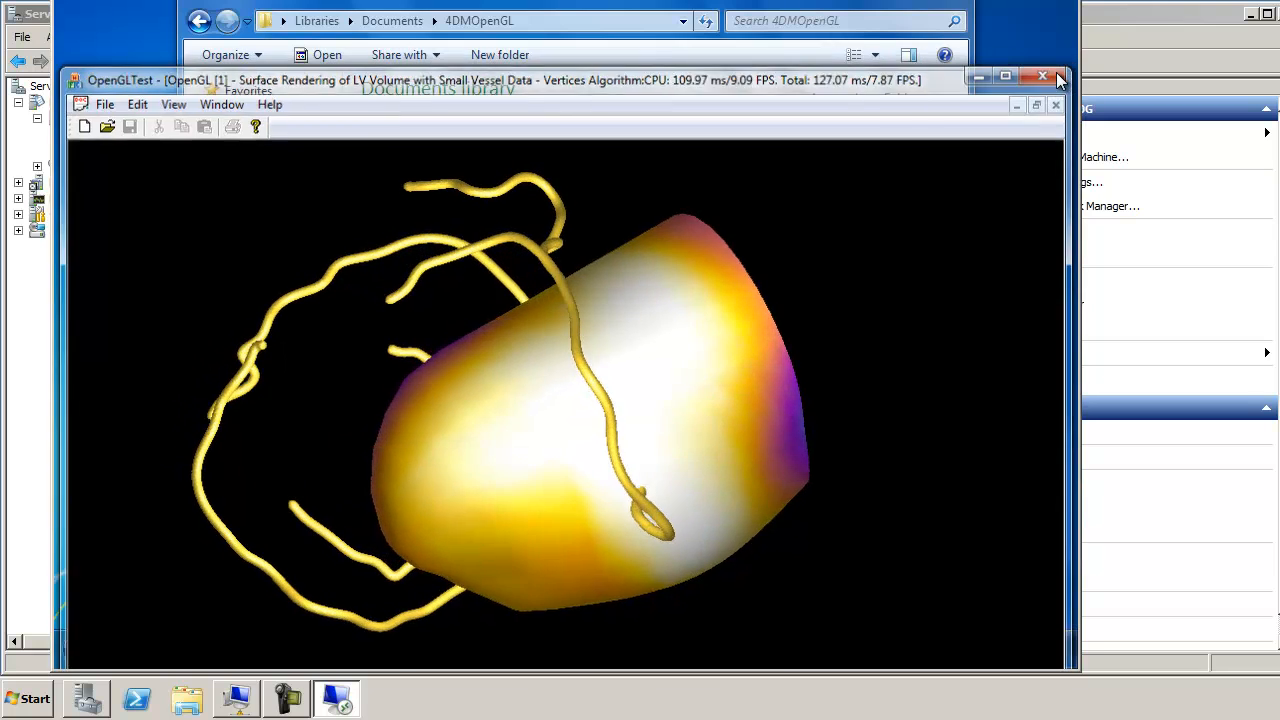
Step: Select the GDI Generic GPU details in the OpenGLTest Log, then close it
double_click(395, 296)
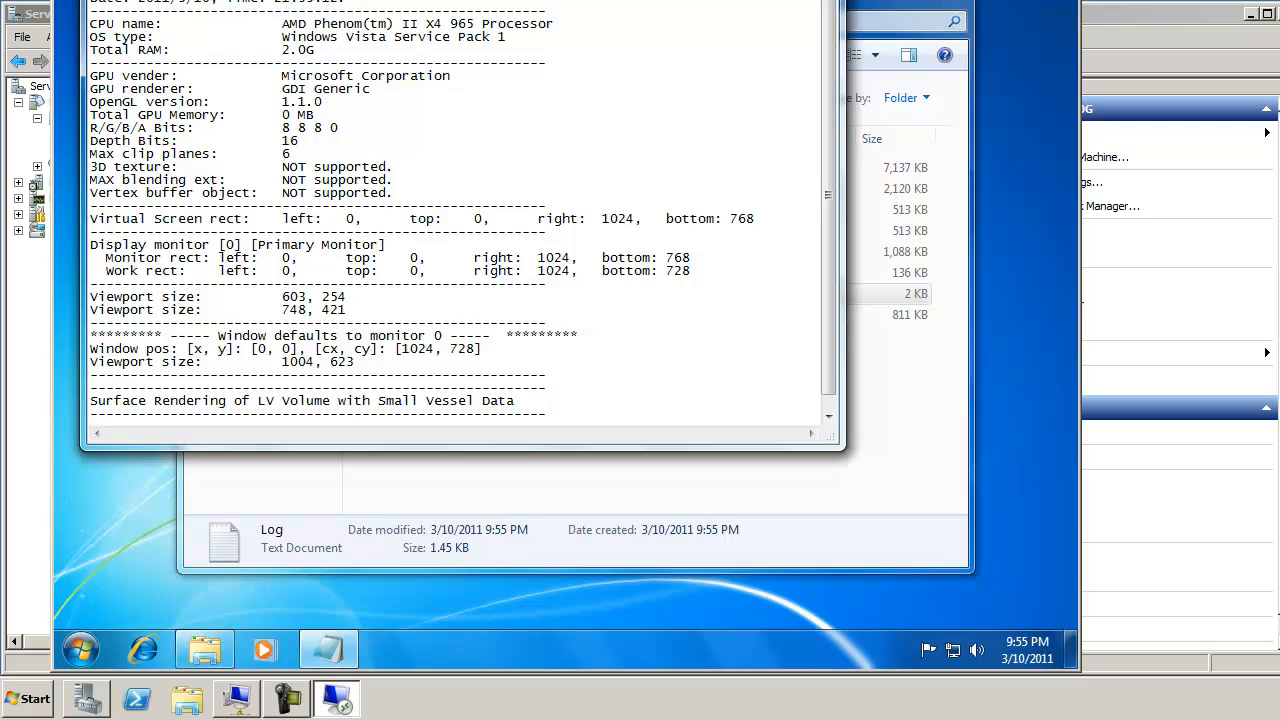
drag(90, 76, 394, 192)
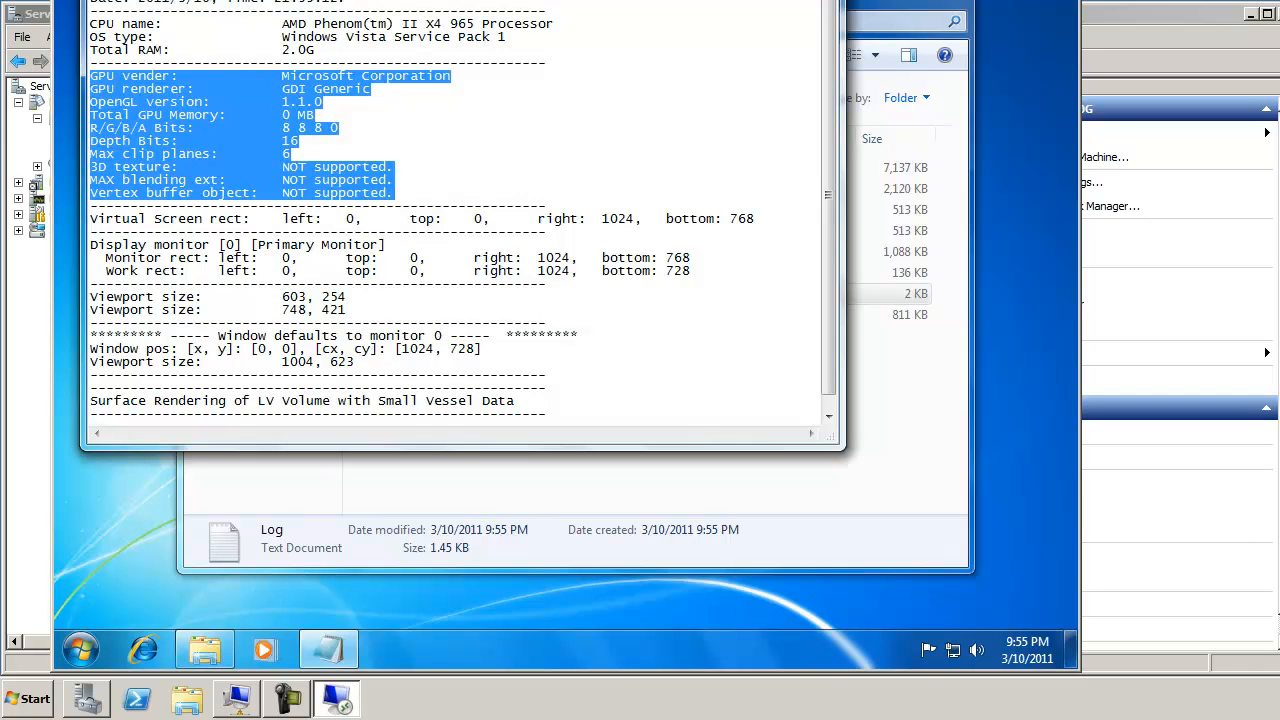
key(alt+F4)
key(alt+F4)
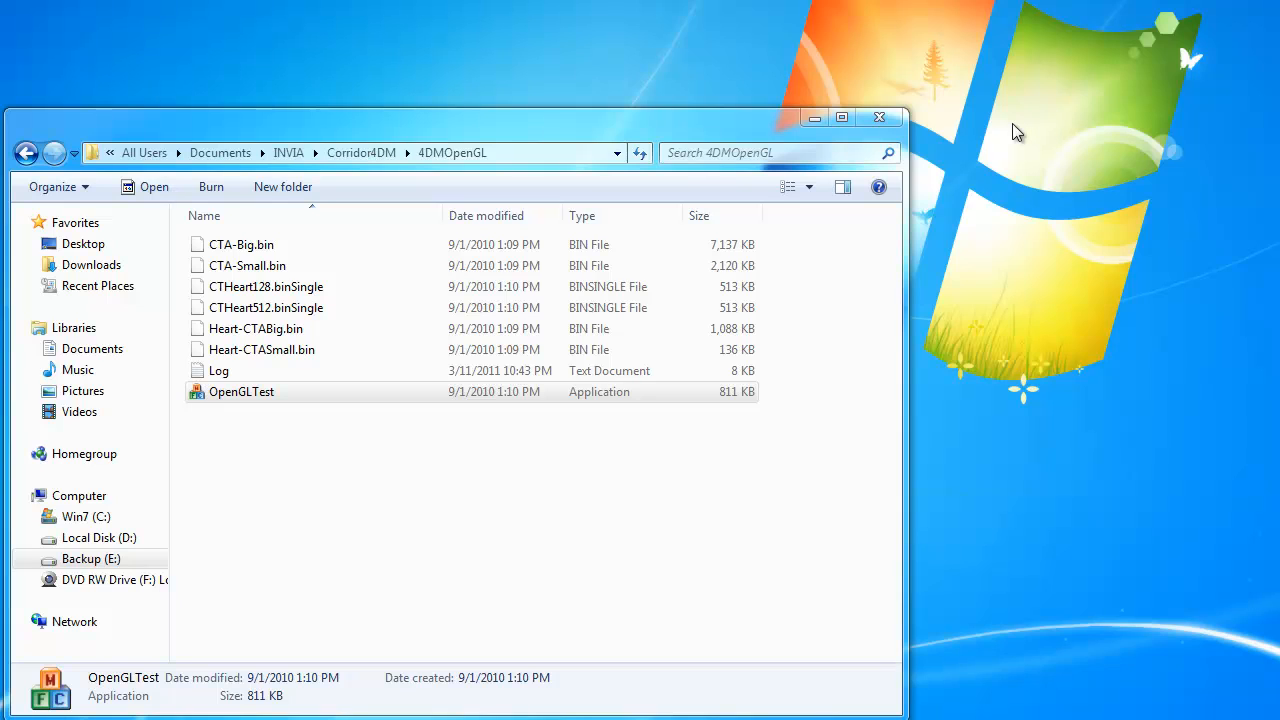
Step: Run OpenGLTest on the host and select the ATI Radeon HD 5700 Series details in its Log
click(244, 400)
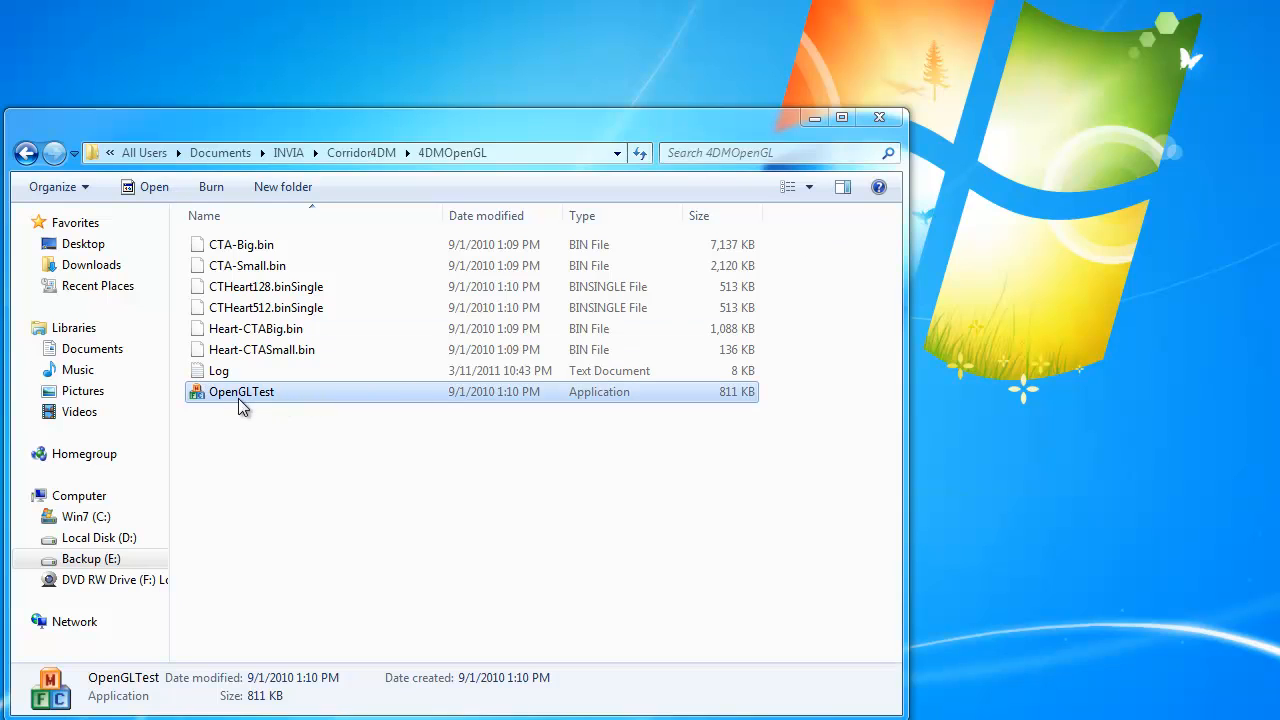
double_click(247, 393)
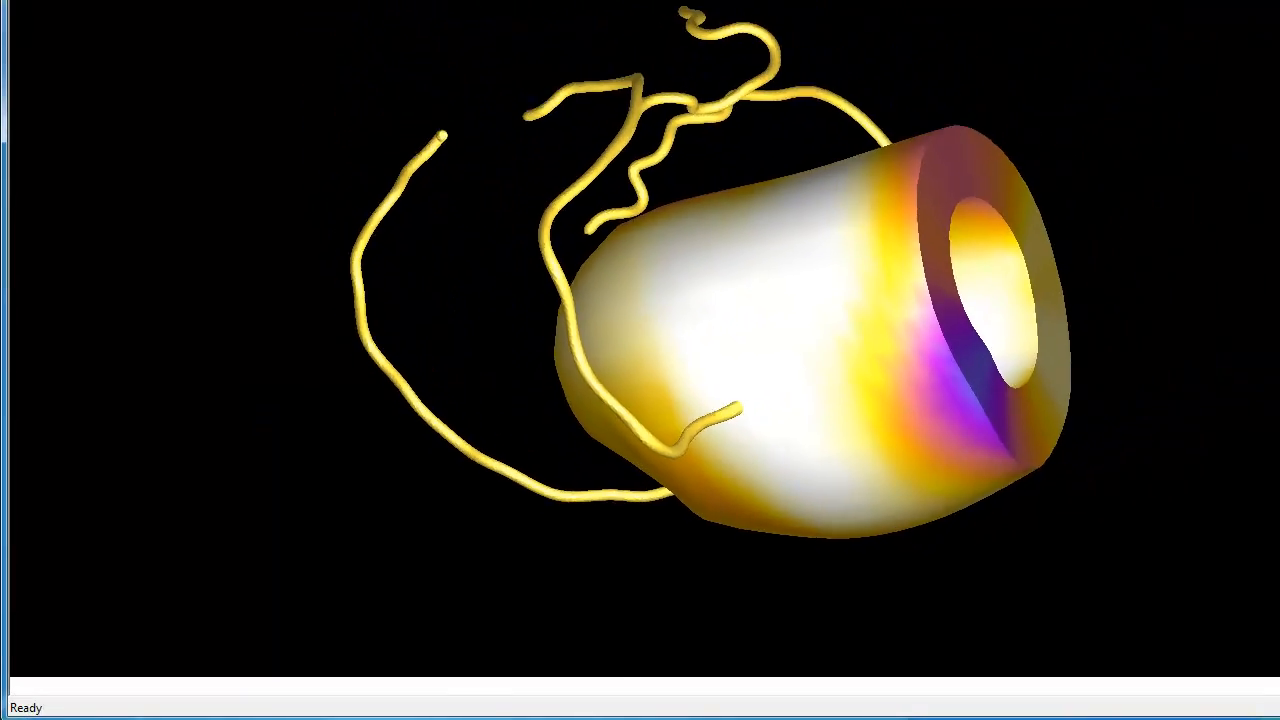
mouse_move(1279, 0)
mouse_down()
mouse_move(1279, 122)
mouse_move(1279, 36)
mouse_move(1259, 8)
mouse_move(1271, 6)
mouse_up()
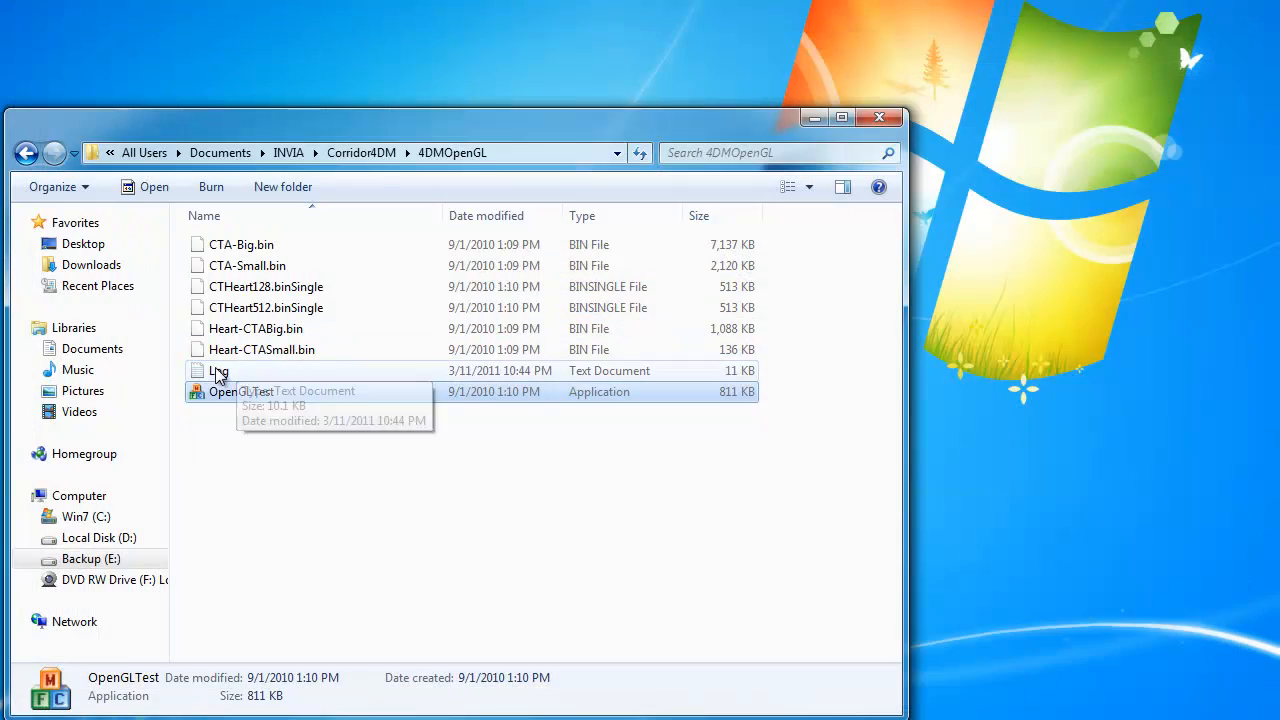
double_click(218, 372)
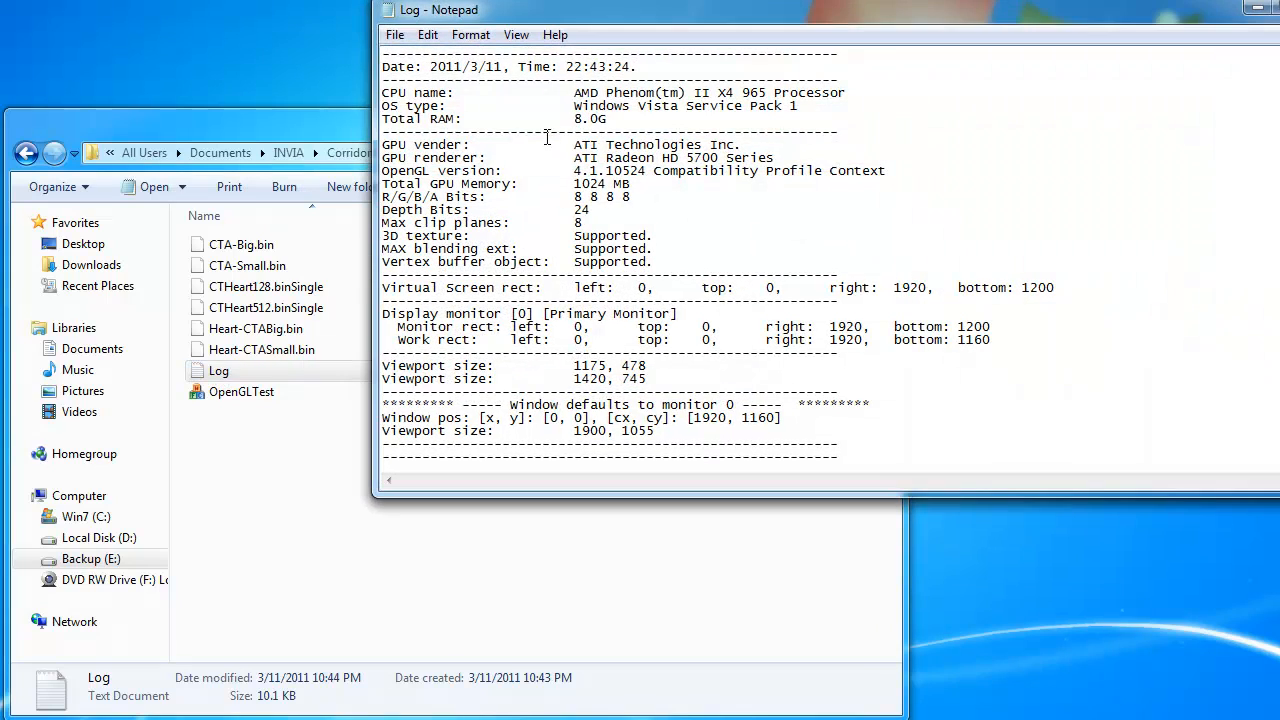
drag(674, 262, 357, 145)
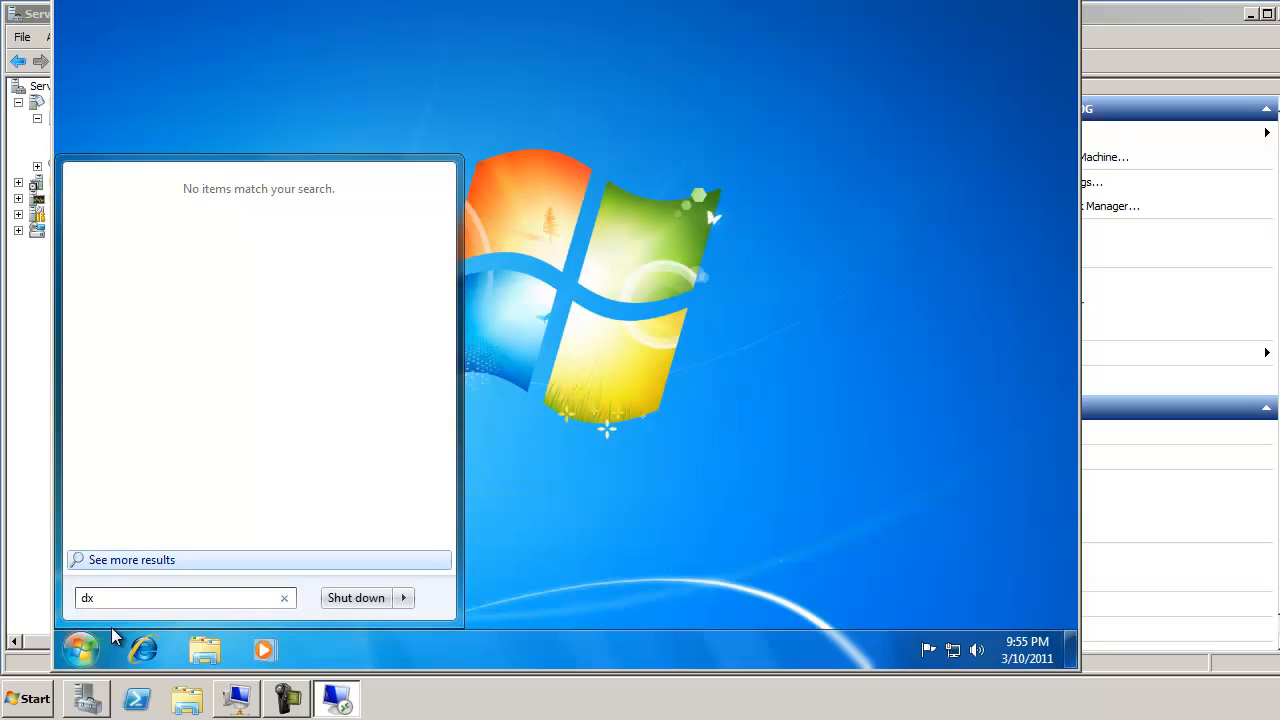
Step: Run 64-bit dxdiag, page through to confirm RemoteFX Direct3D acceleration is enabled, then exit
text(diag)
key(Return)
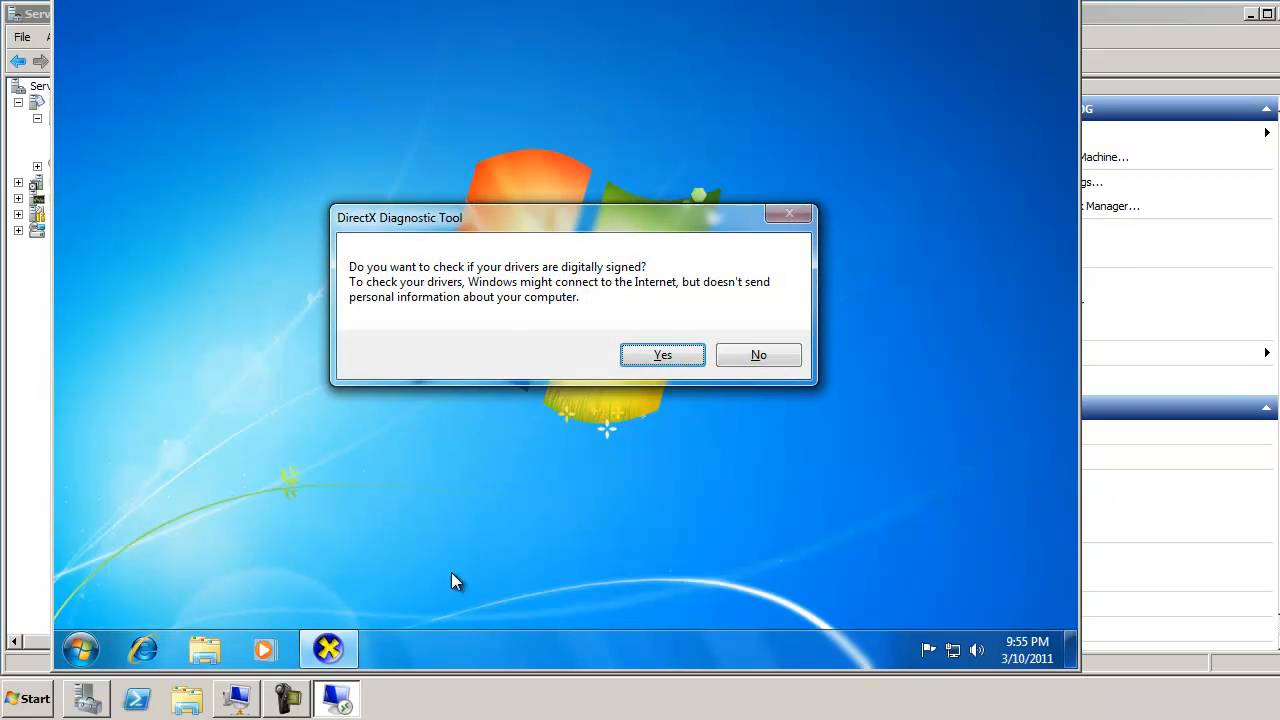
click(648, 355)
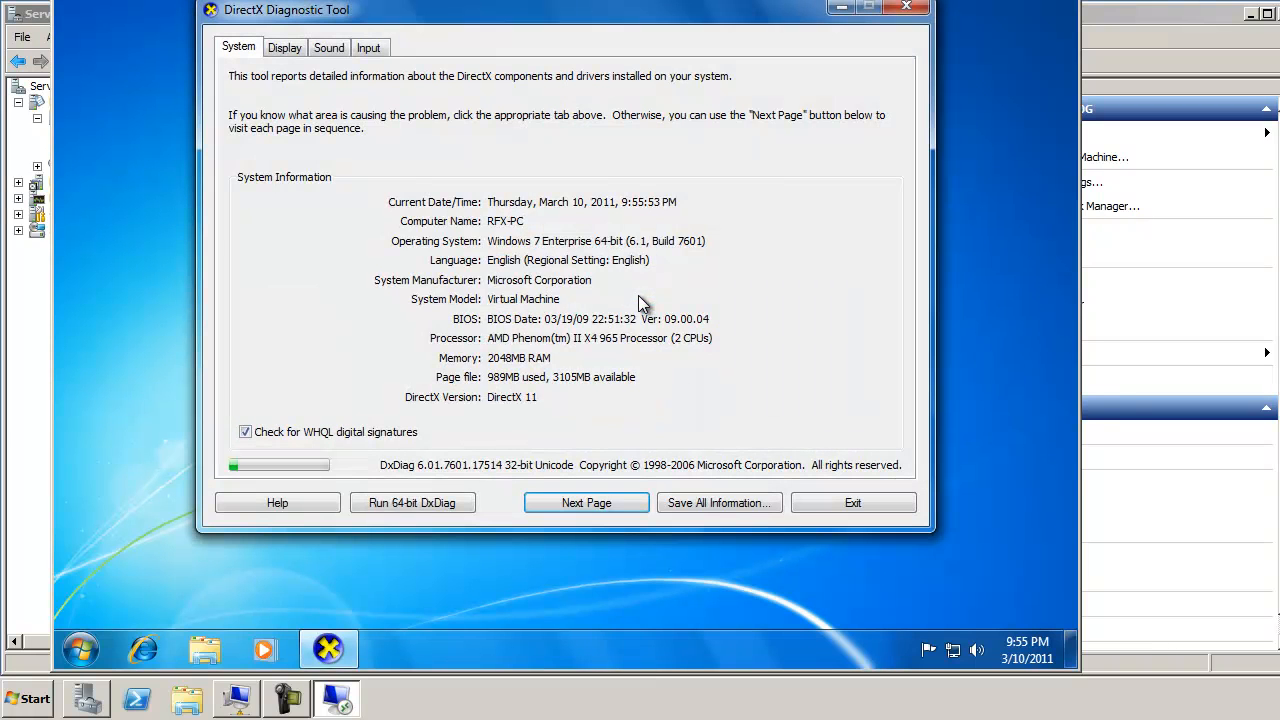
click(380, 510)
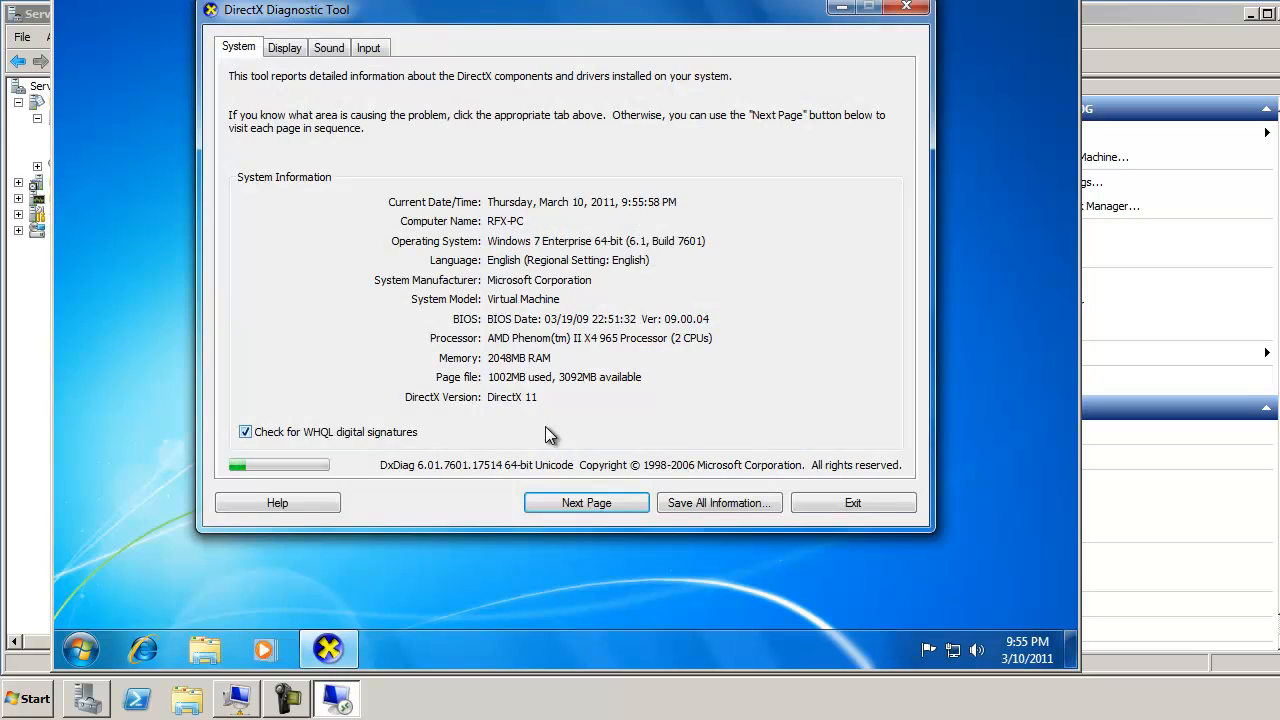
click(558, 507)
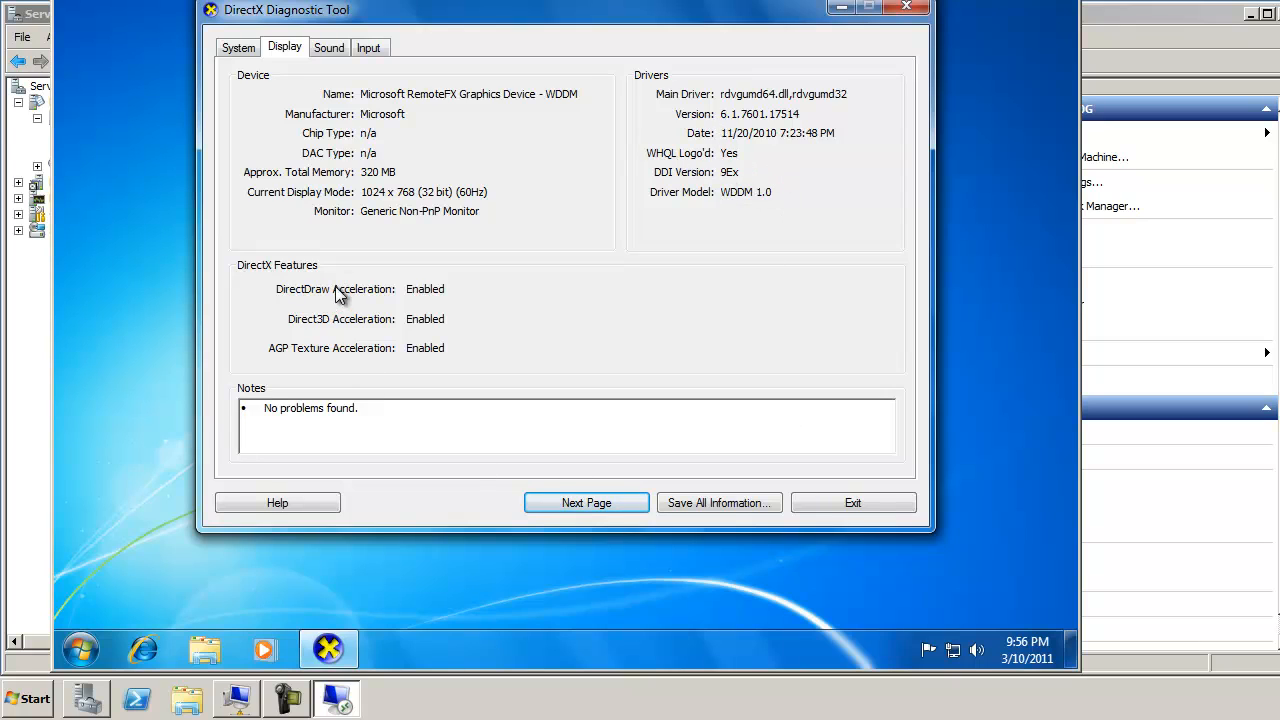
click(589, 499)
click(583, 504)
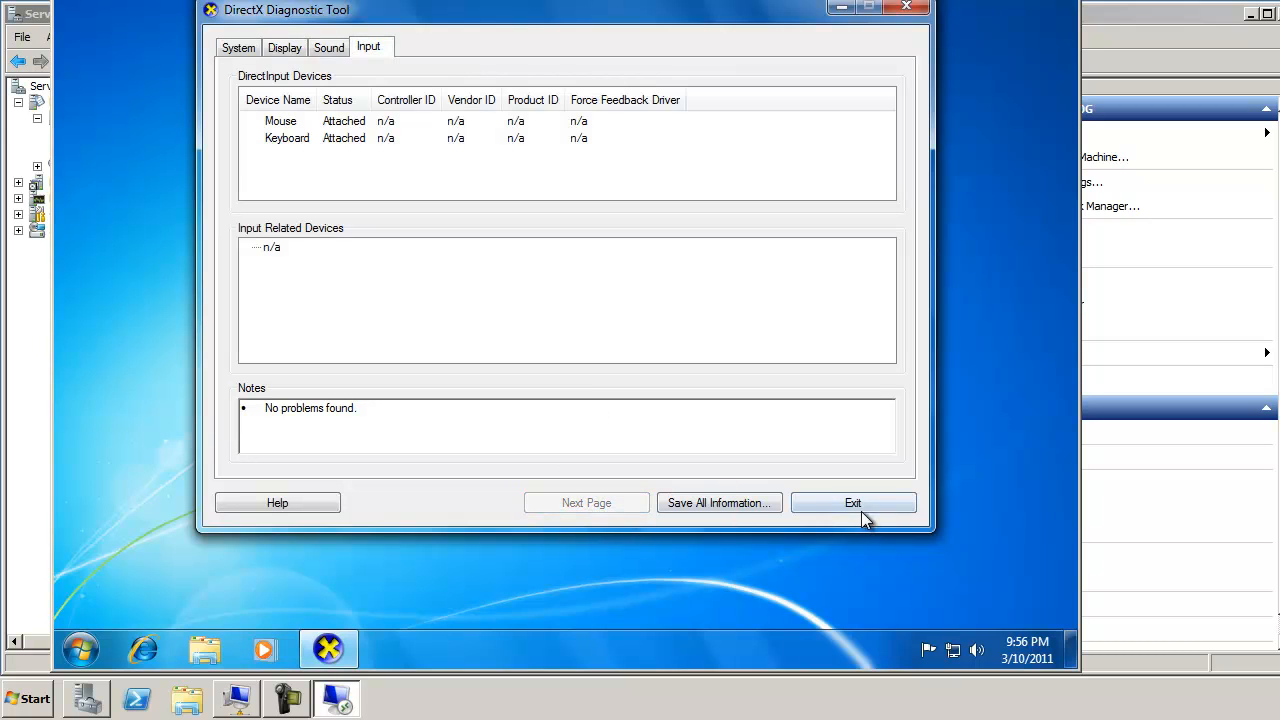
click(858, 507)
click(200, 646)
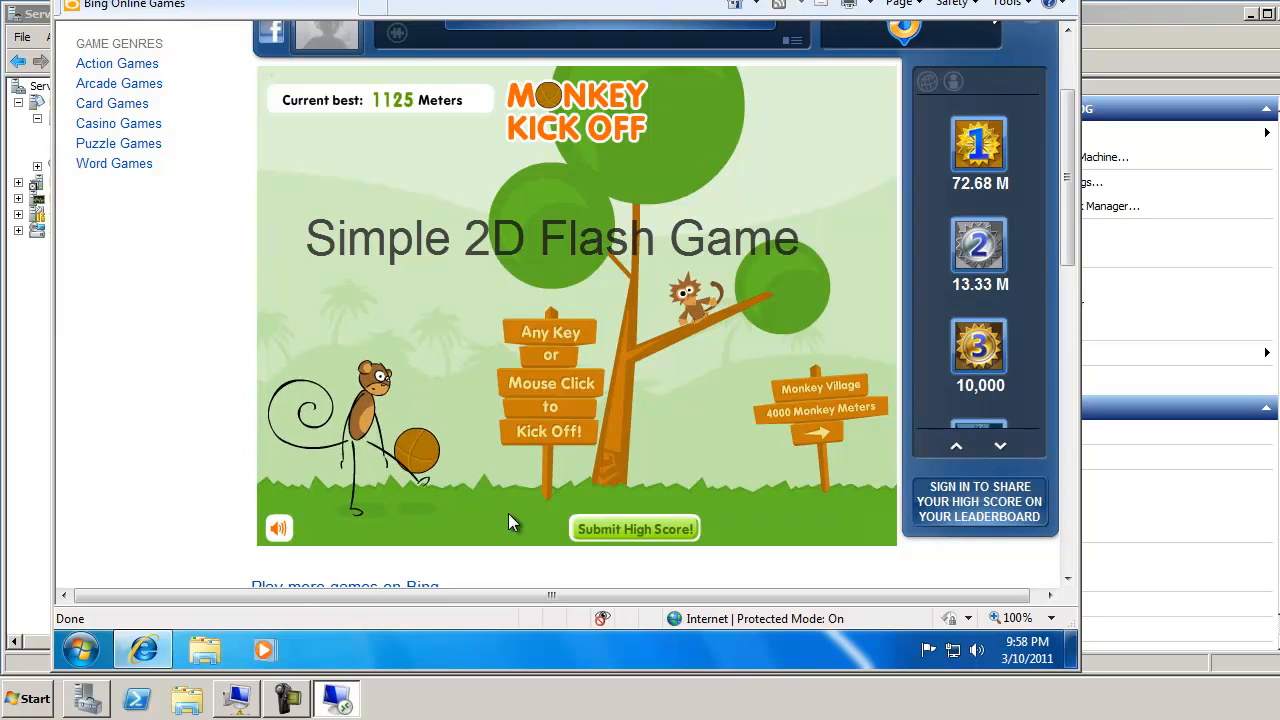
Step: Kick to a 2292-meter personal best in Monkey Kick Off, retry, and close Internet Explorer
click(508, 513)
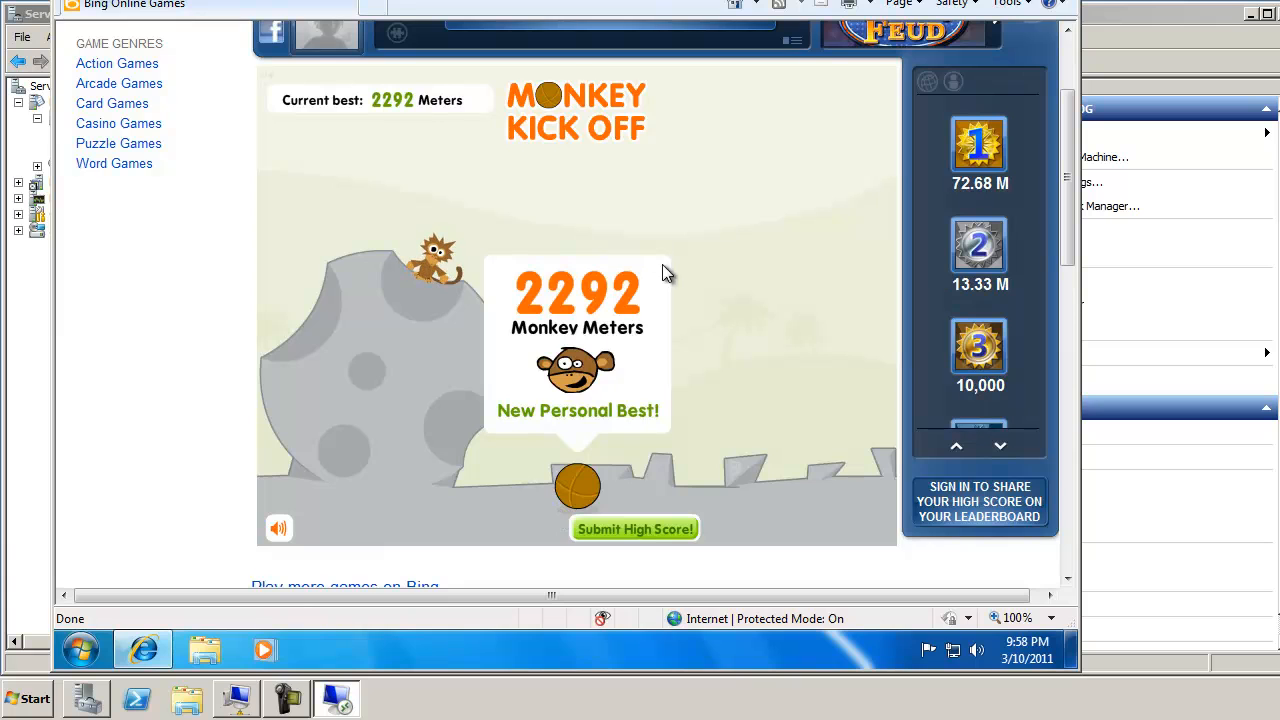
click(604, 517)
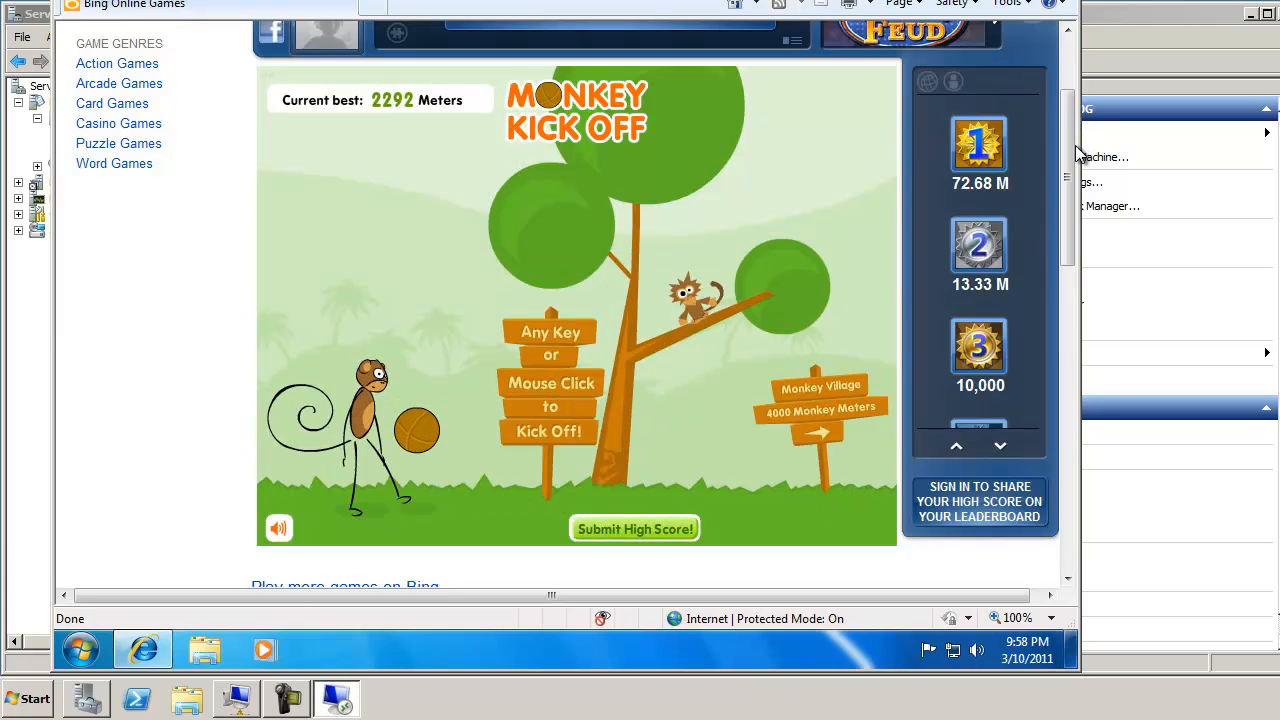
drag(1069, 144, 1087, 78)
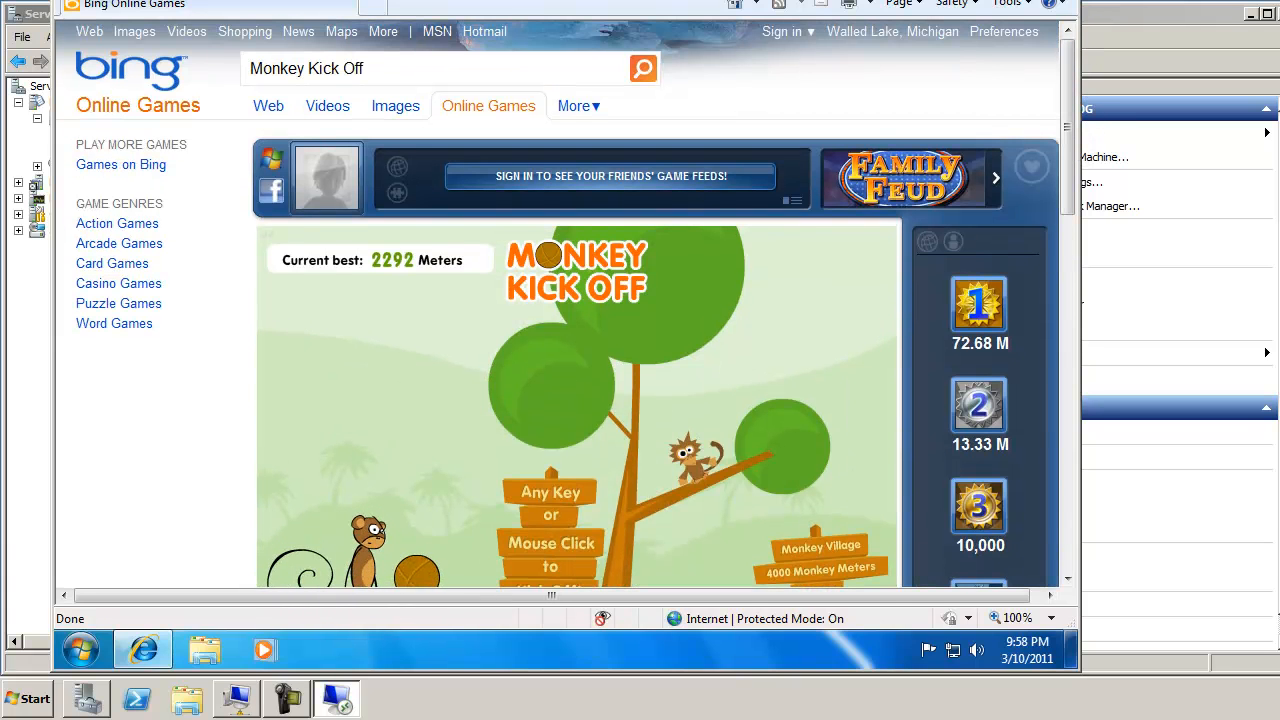
click(1058, 1)
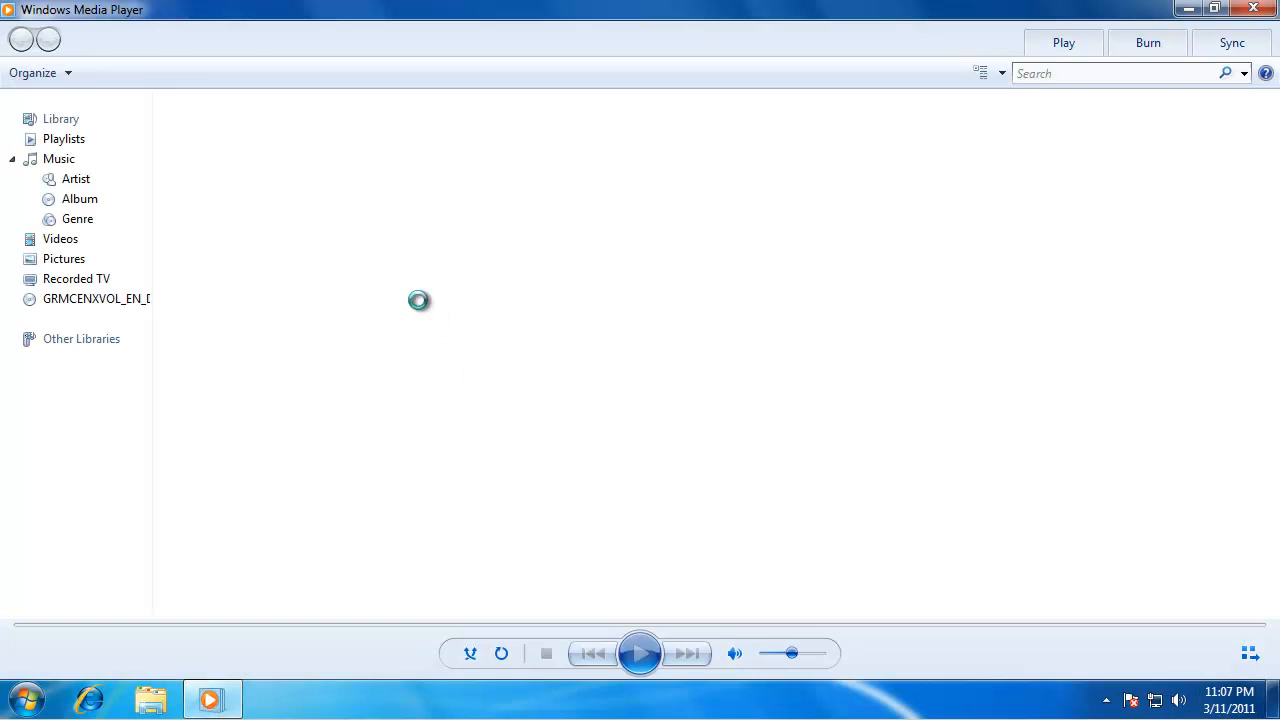
Step: Play the Wildlife in HD video in Windows Media Player and switch it to full screen
click(265, 207)
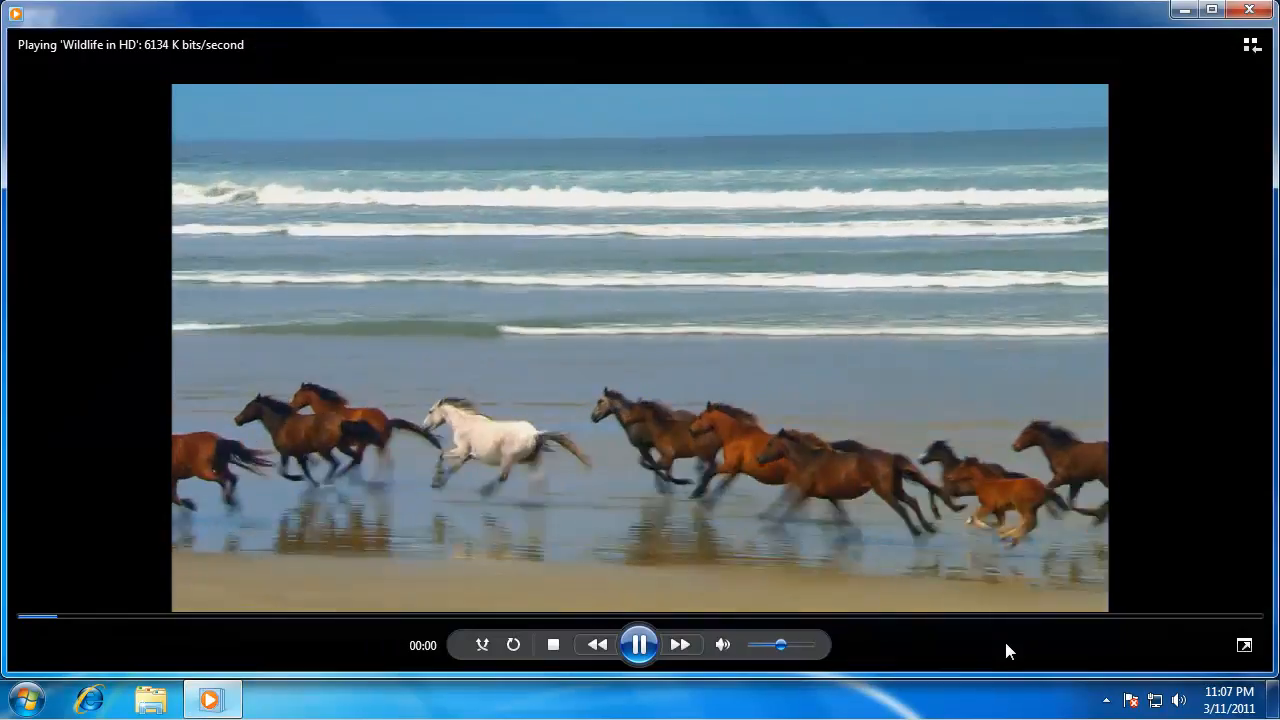
click(1244, 645)
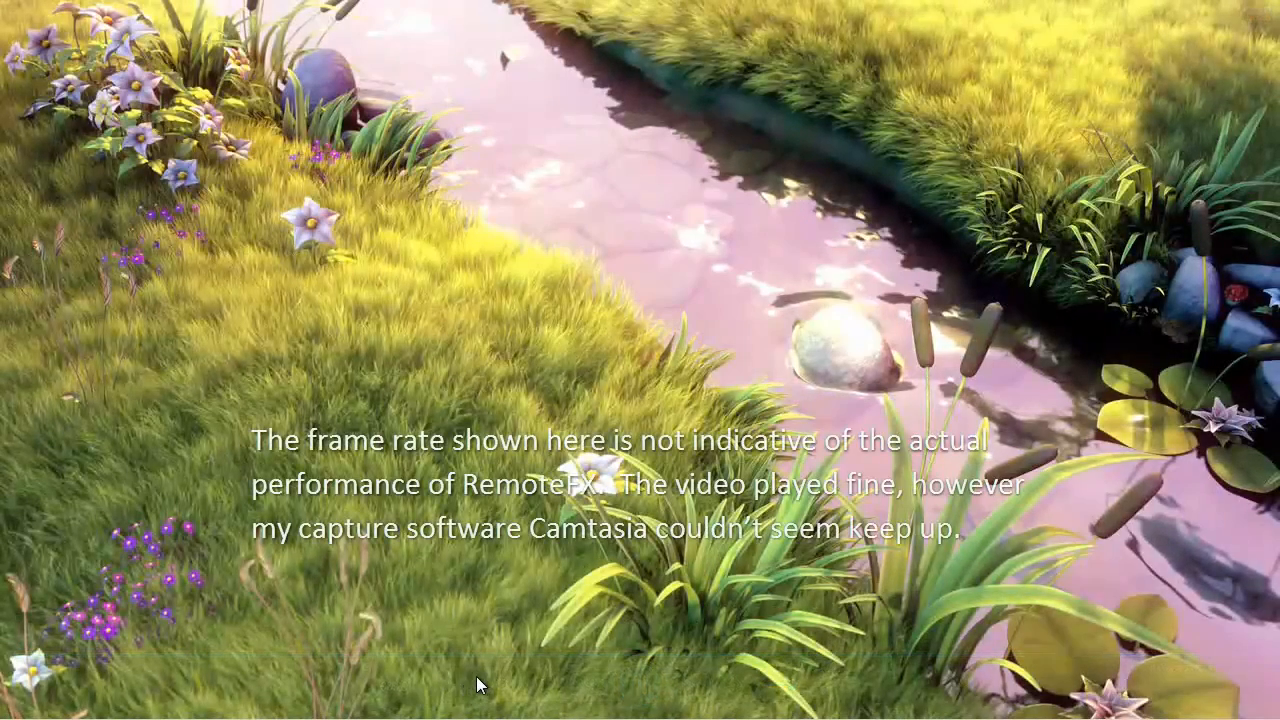
mouse_move(465, 692)
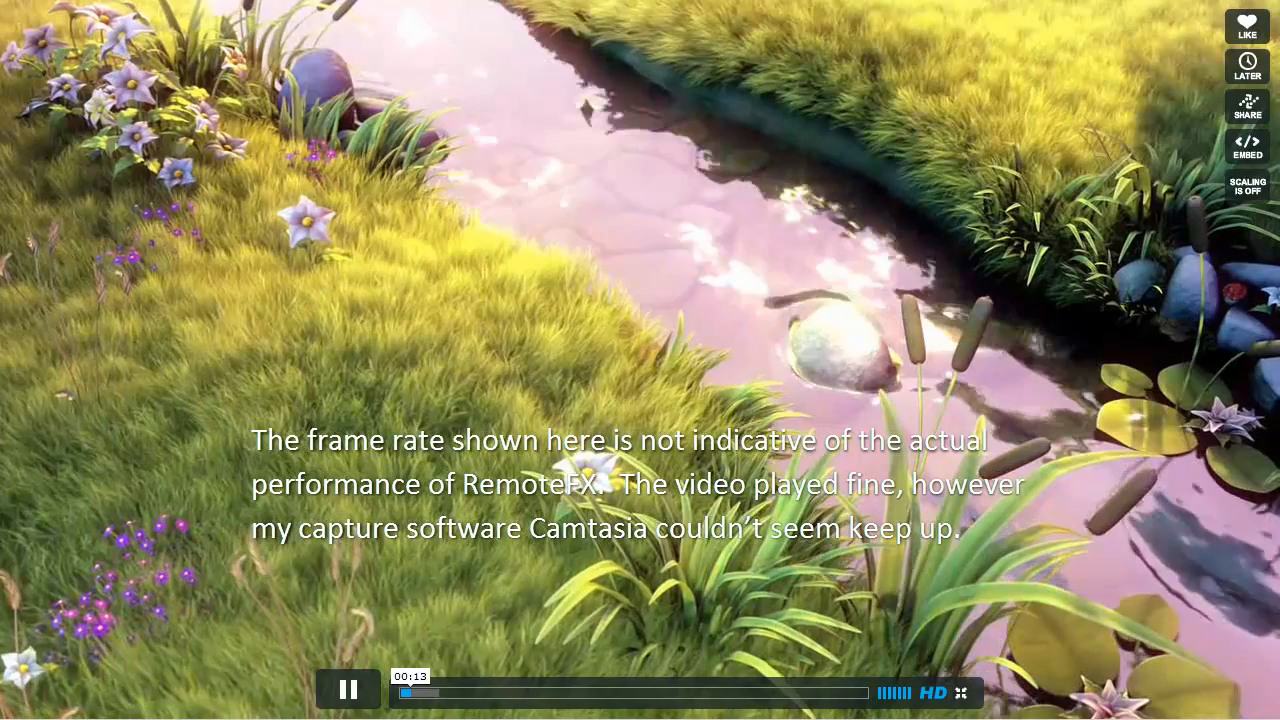